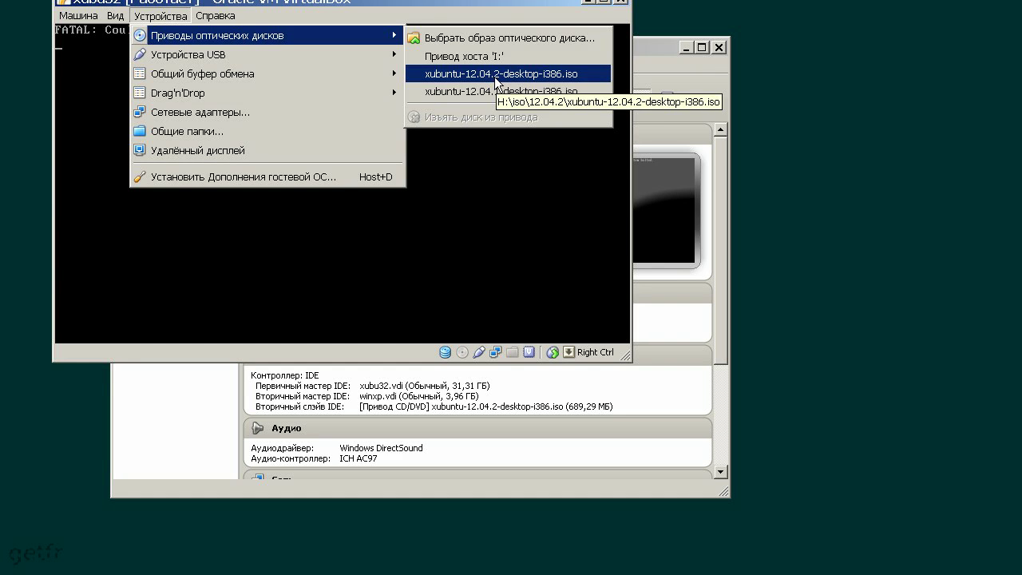
Load xubuntu-12.04.2-desktop-i386.iso into the optical drive and reset the VM to boot from it
left_click(496, 76)
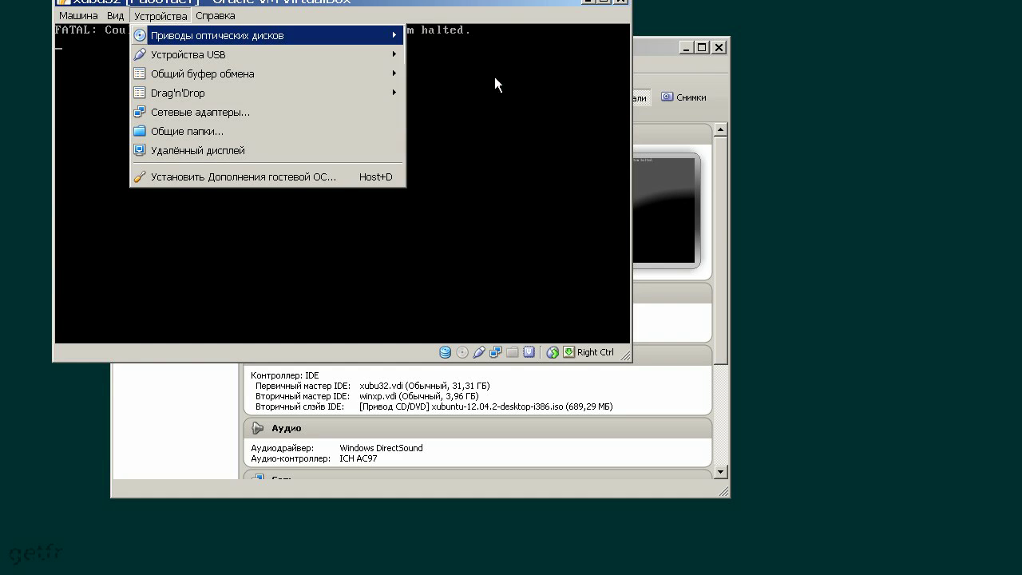
left_click(174, 18)
left_click(174, 18)
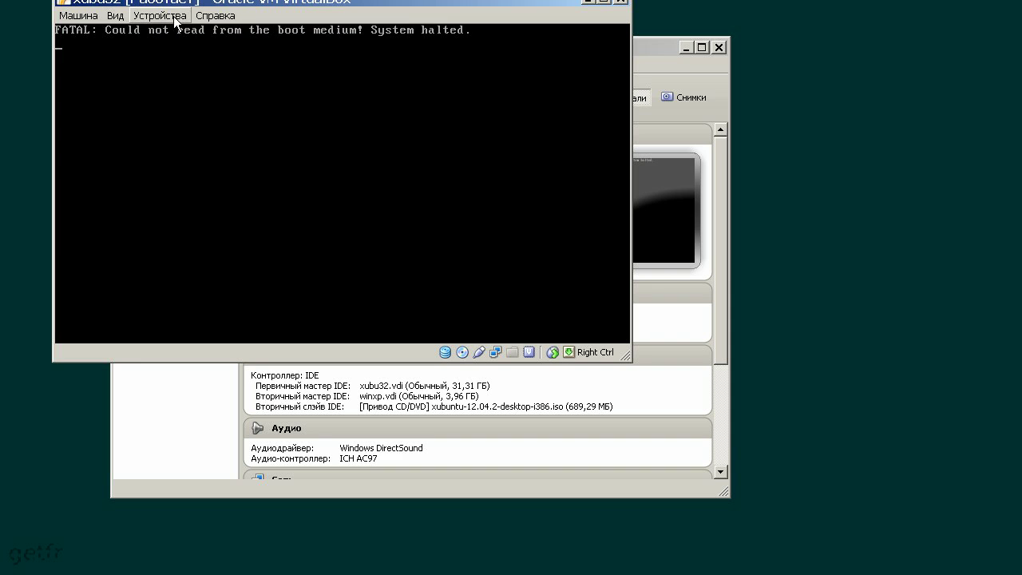
left_click(75, 17)
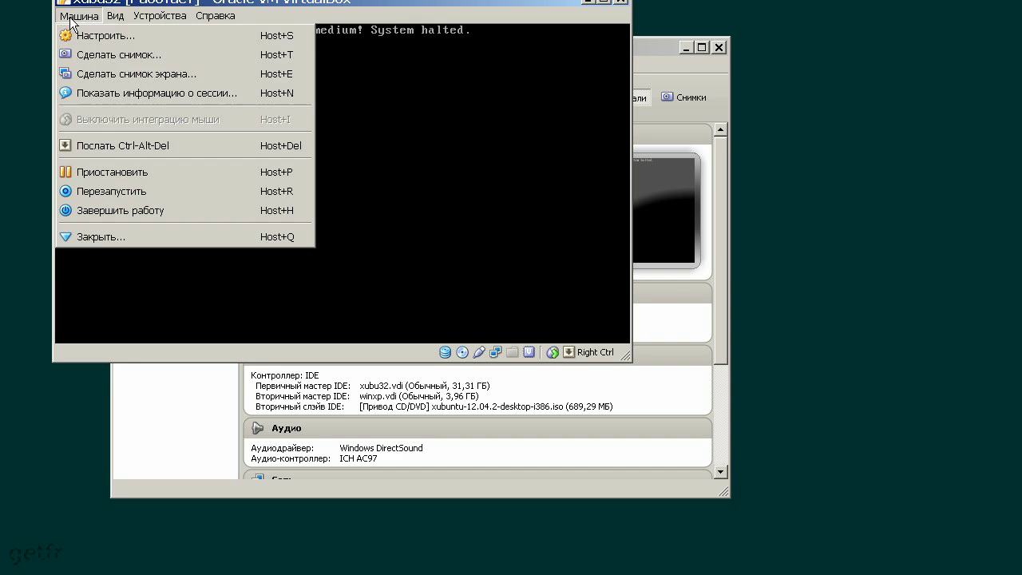
left_click(126, 194)
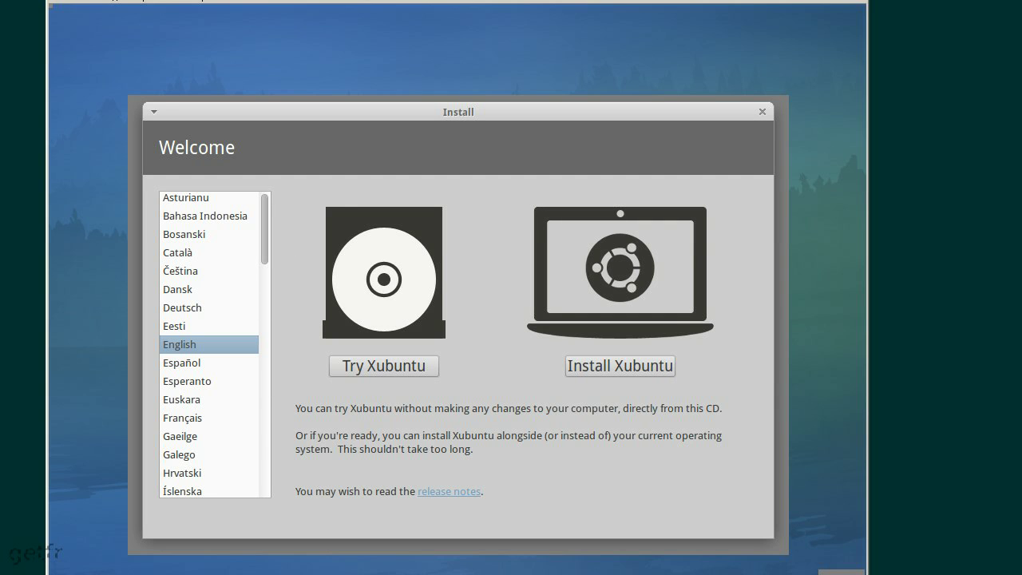
Find Русский in the Welcome screen's language list and select it
scroll(267, 233, "down", 5)
scroll(269, 235, "down", 2)
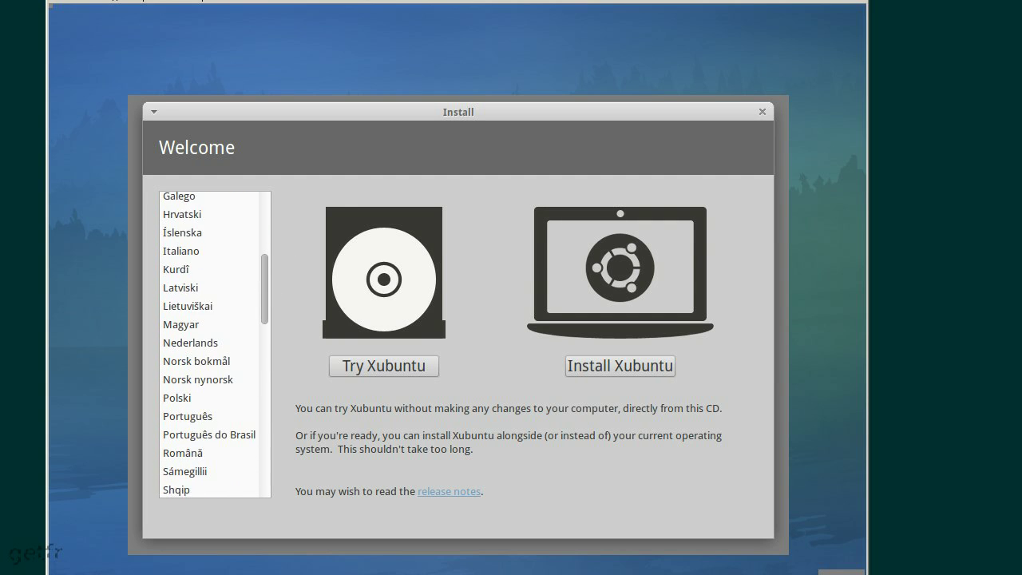
scroll(270, 236, "up", 5)
scroll(270, 235, "down", 2)
scroll(269, 274, "down", 8)
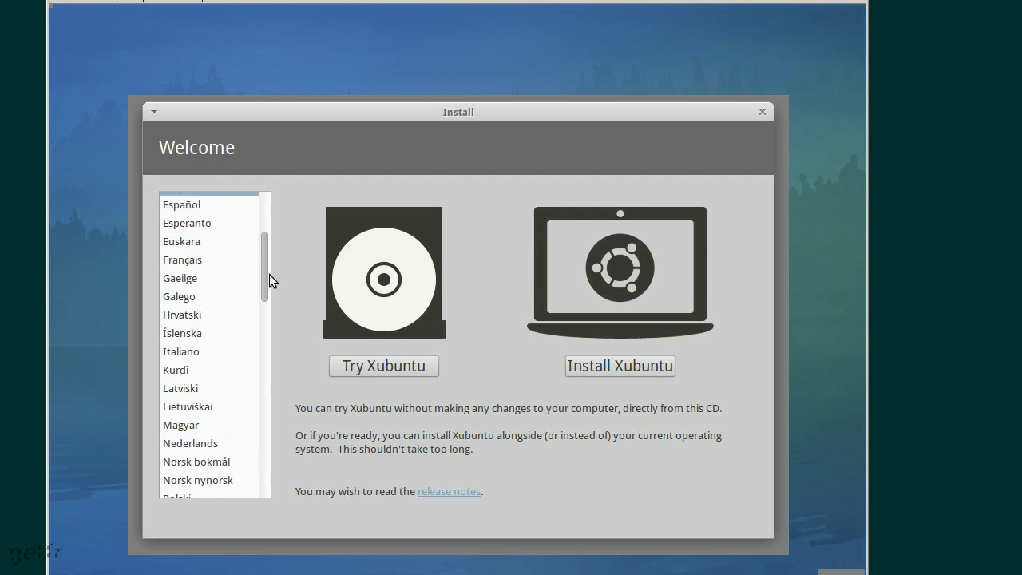
scroll(269, 274, "up", 3)
scroll(214, 344, "up", 1)
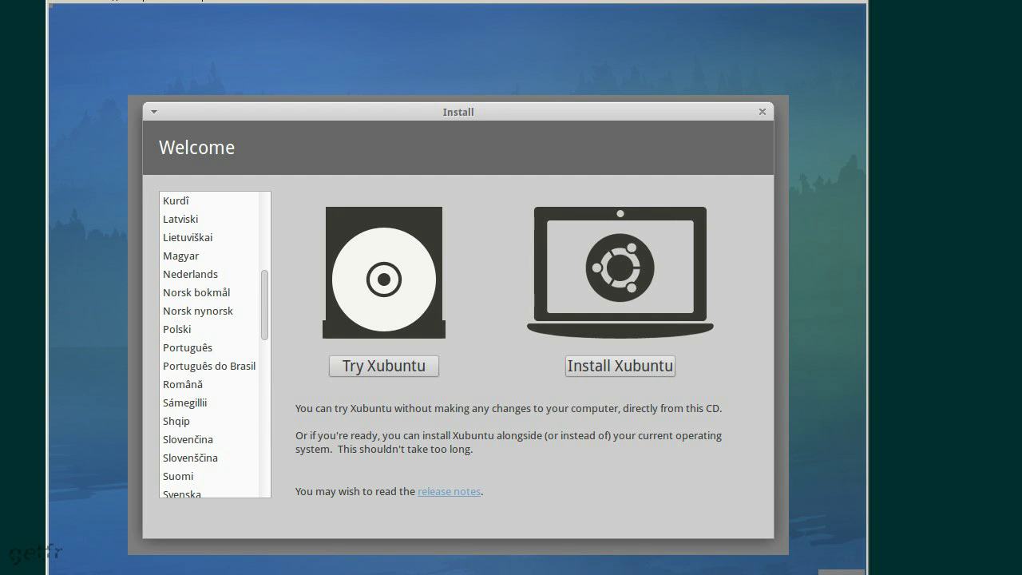
scroll(264, 291, "down", 5)
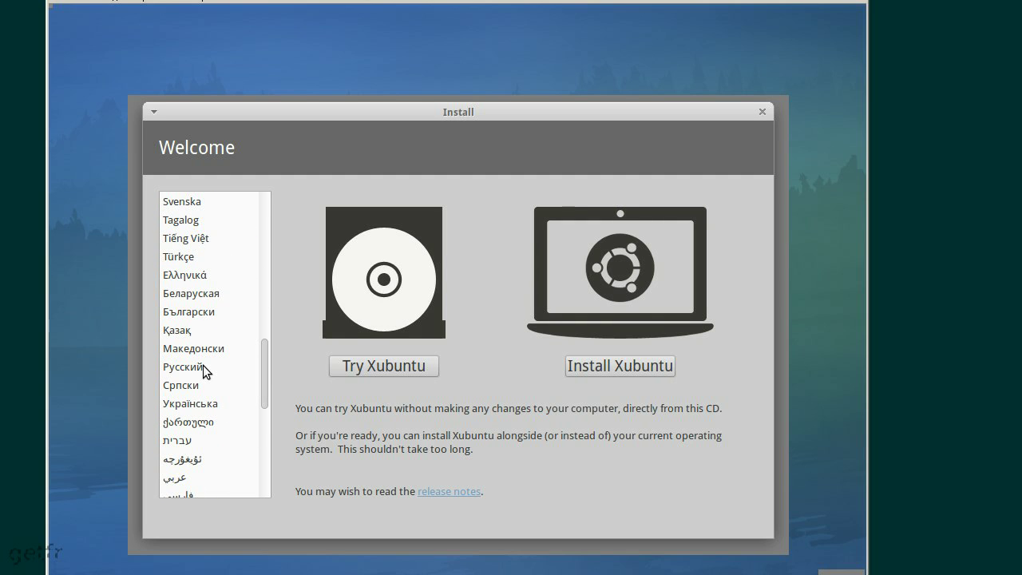
left_click(204, 368)
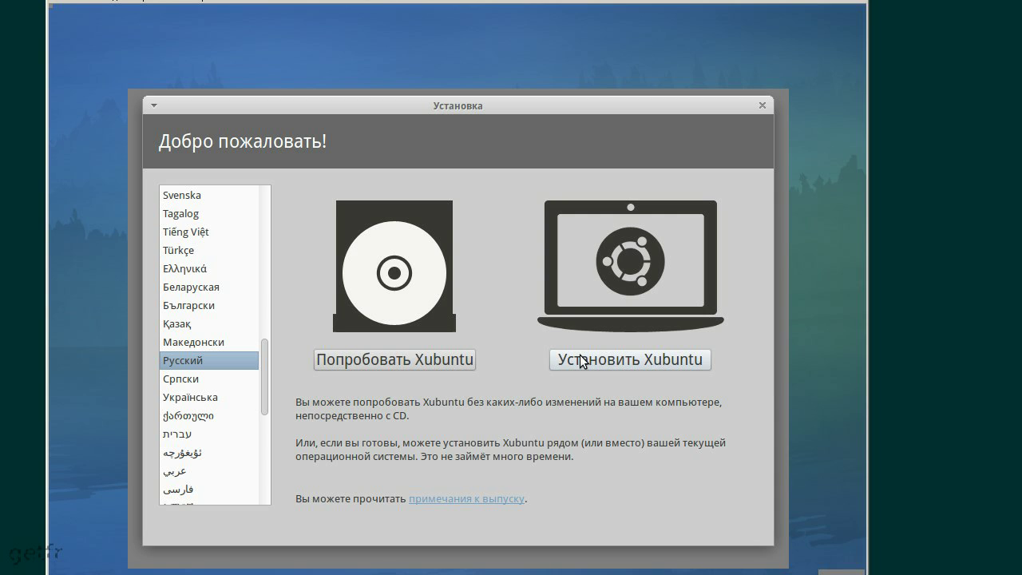
Start installing Xubuntu with updates downloaded during installation, and choose manual partitioning (Другой вариант)
left_click(582, 361)
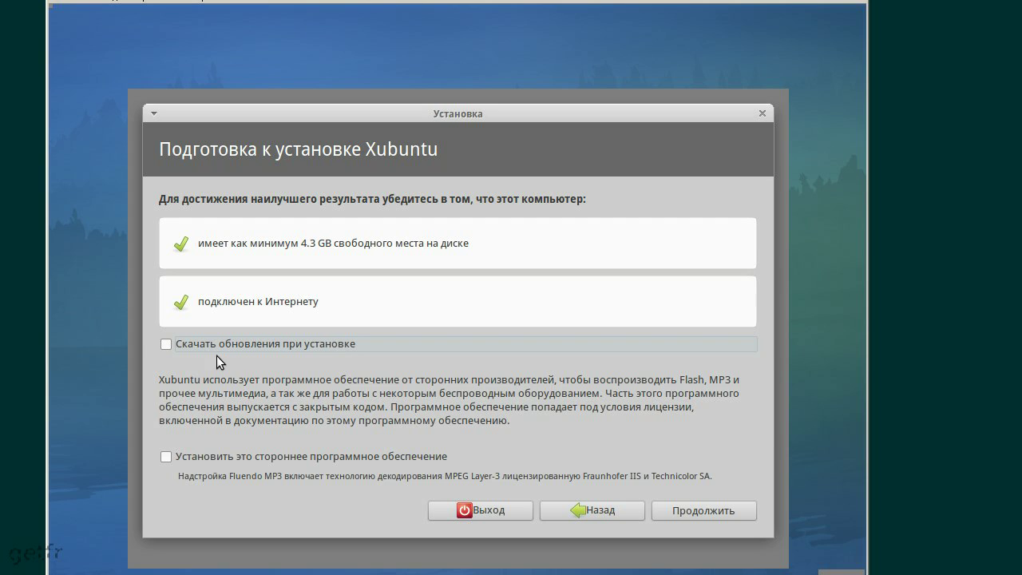
left_click(166, 344)
left_click(684, 508)
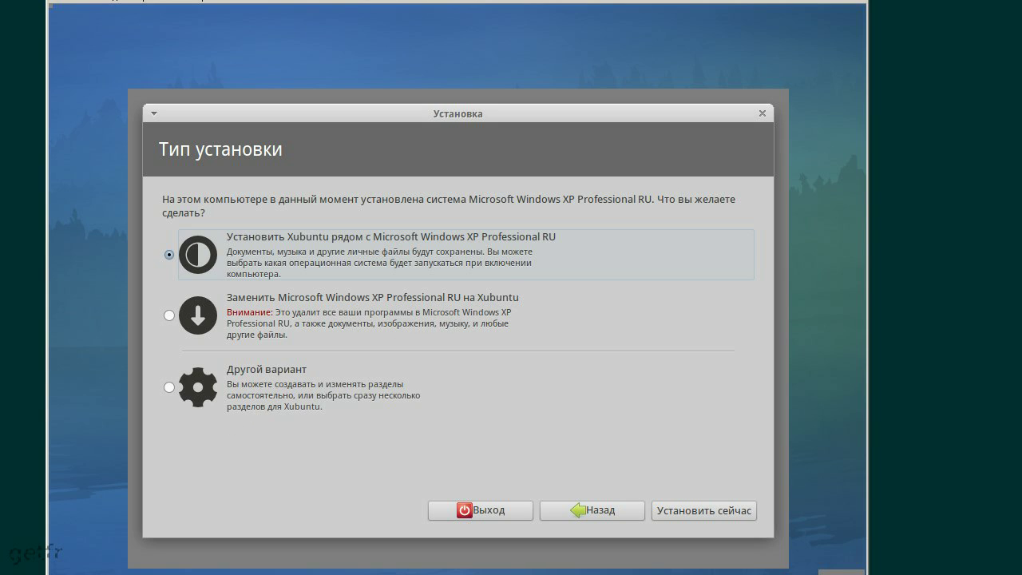
left_click(169, 387)
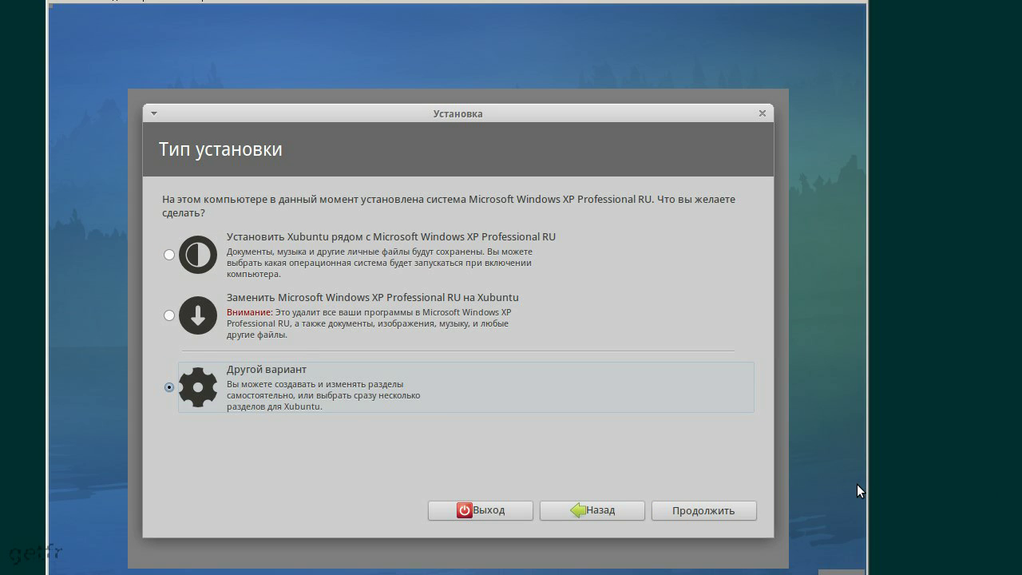
left_click(754, 503)
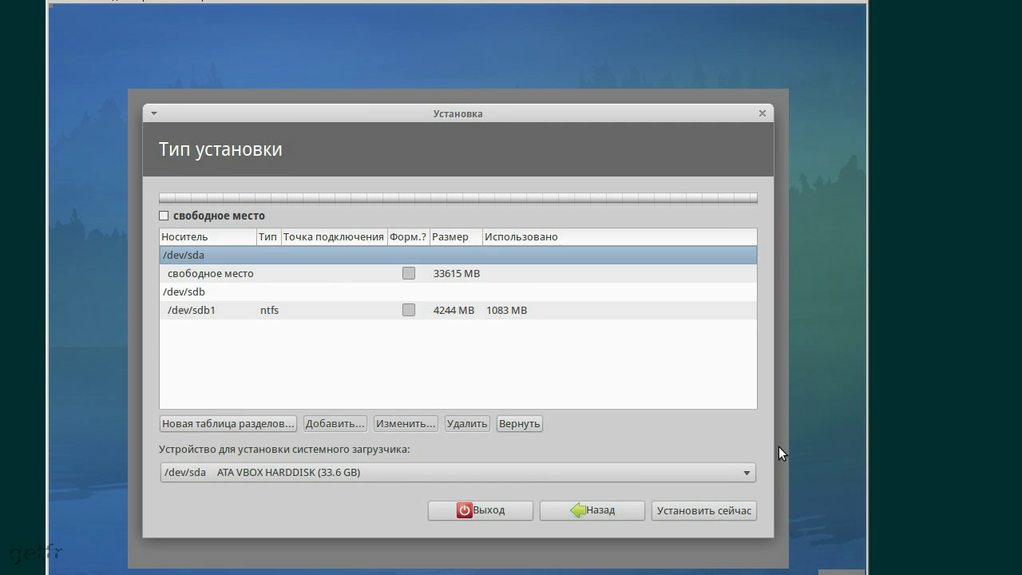
left_click(266, 311)
left_click(259, 273)
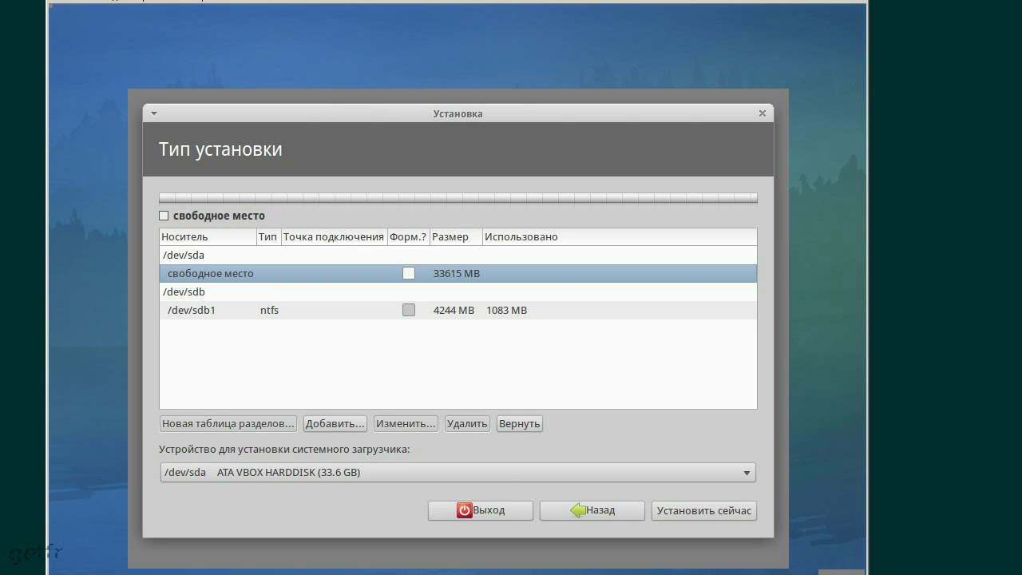
left_click(266, 310)
left_click(266, 273)
left_click(279, 315)
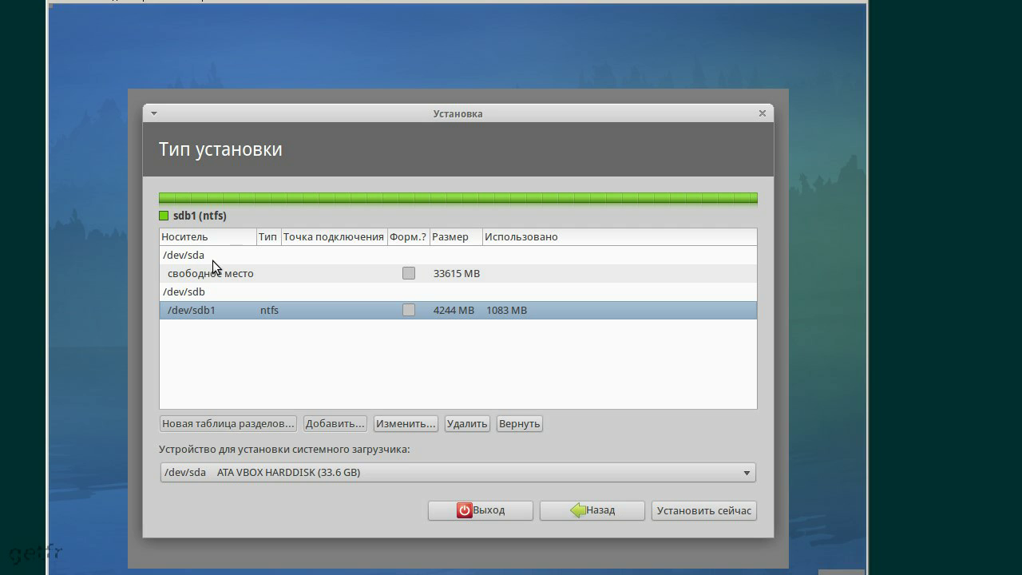
left_click(172, 256)
left_click(182, 292)
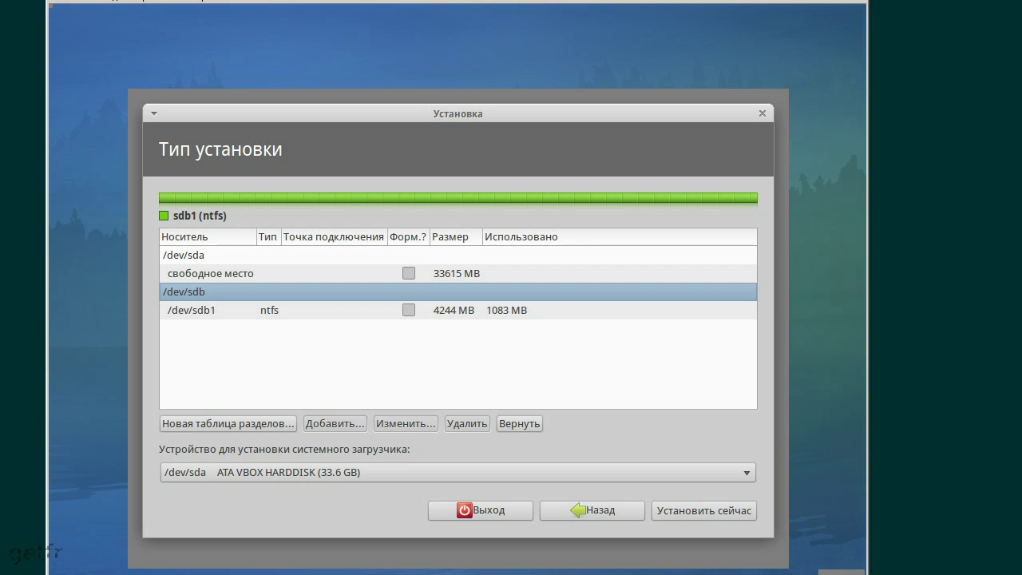
left_click(199, 256)
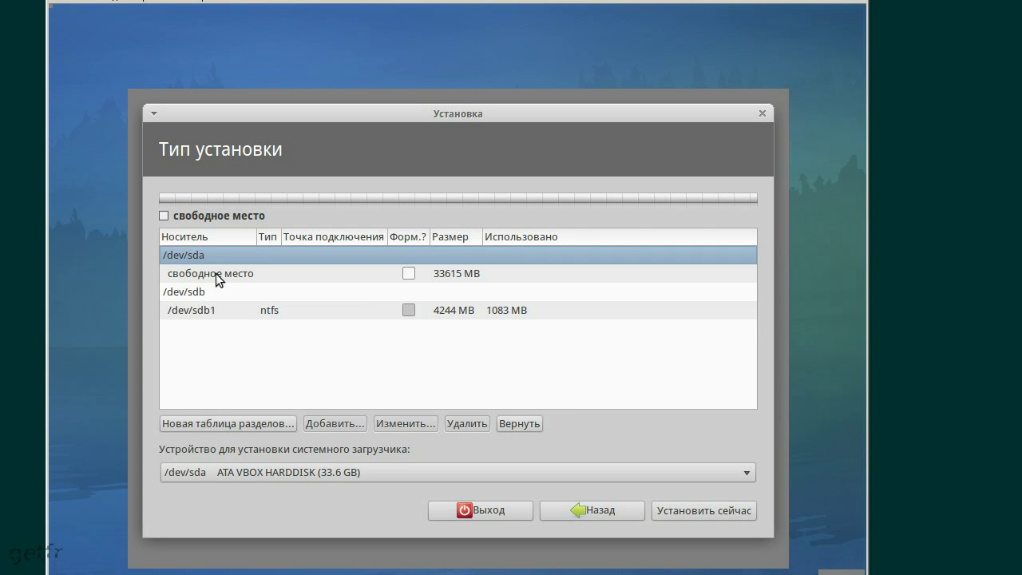
left_click(216, 308)
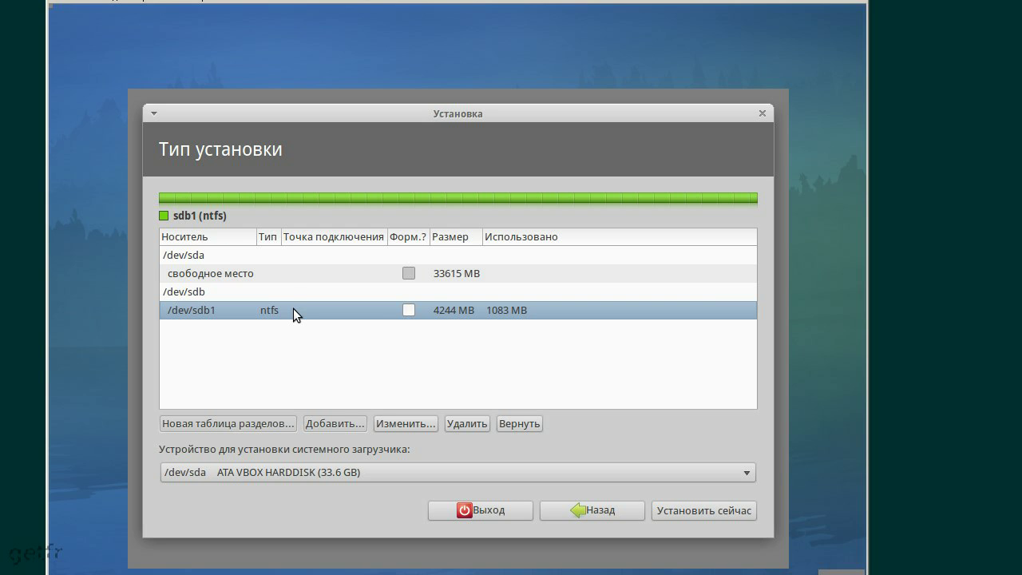
left_click(264, 276)
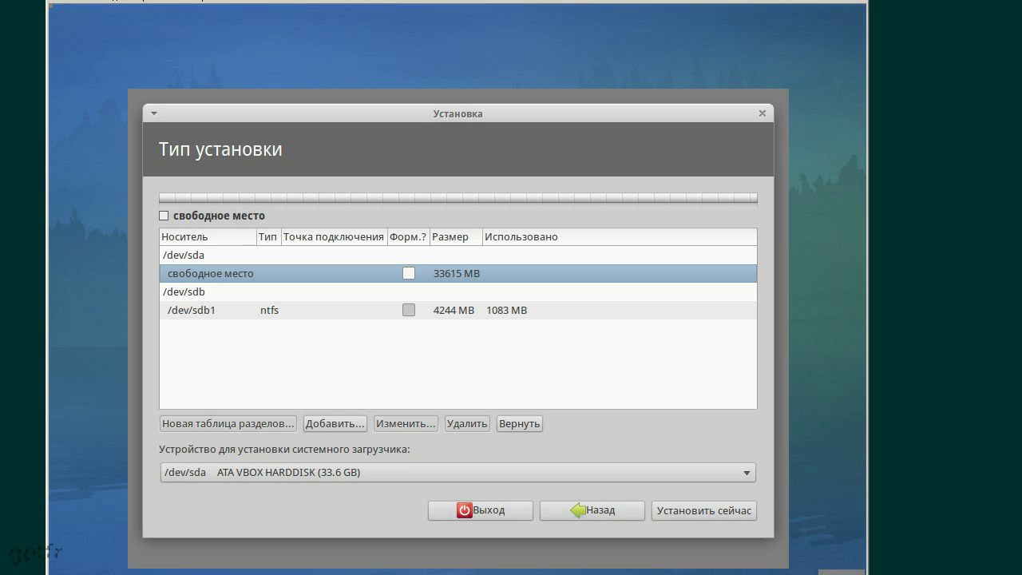
left_click(269, 314)
left_click(264, 273)
left_click(198, 257)
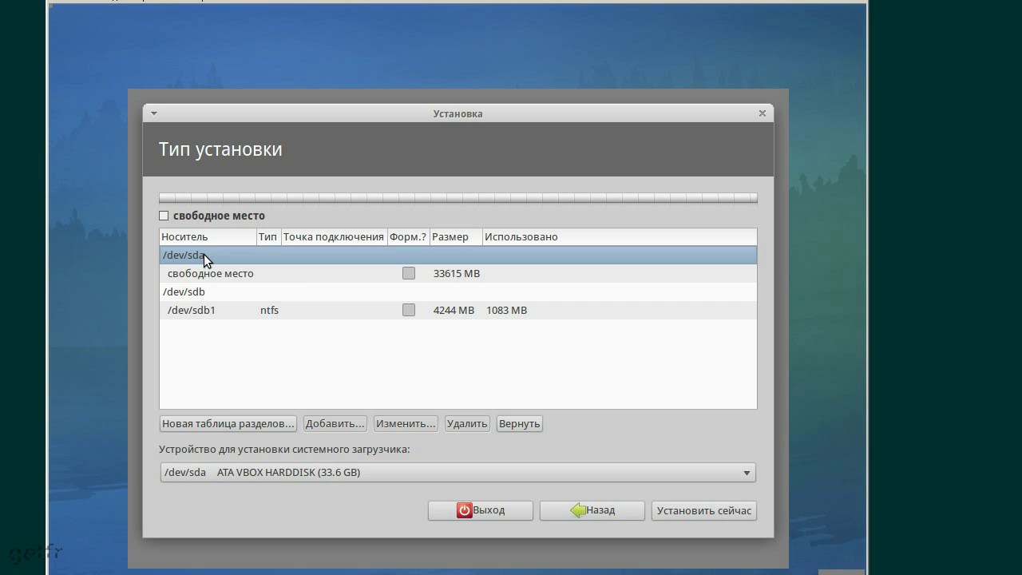
Replace /dev/sda's partition table with a new empty one and select its free space
left_click(242, 423)
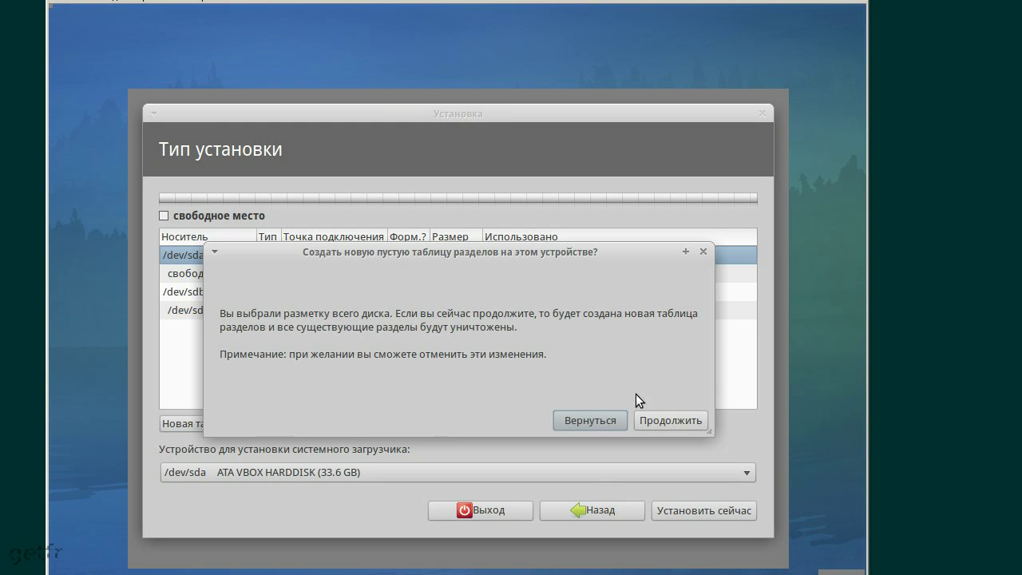
left_click(670, 420)
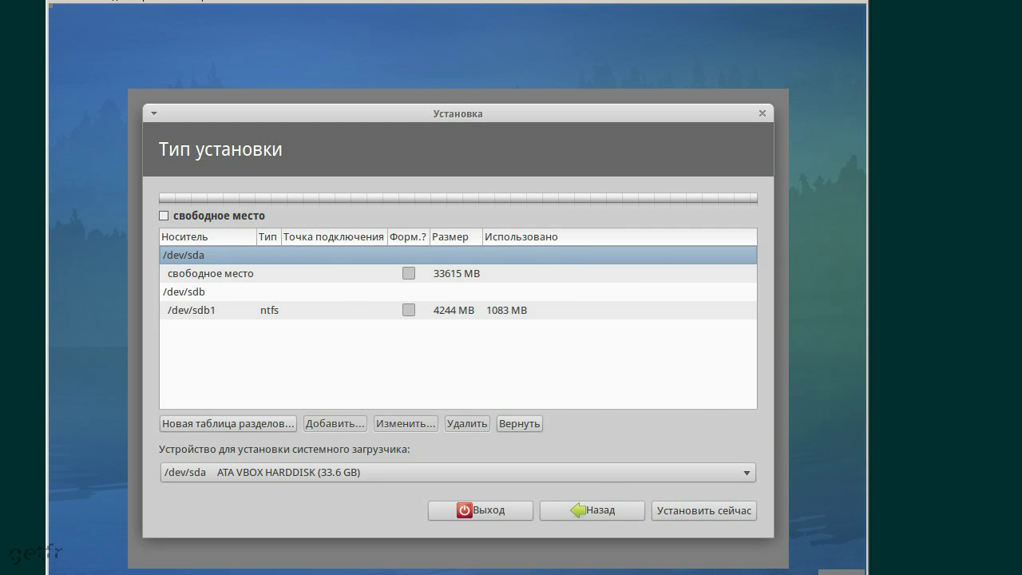
left_click(340, 275)
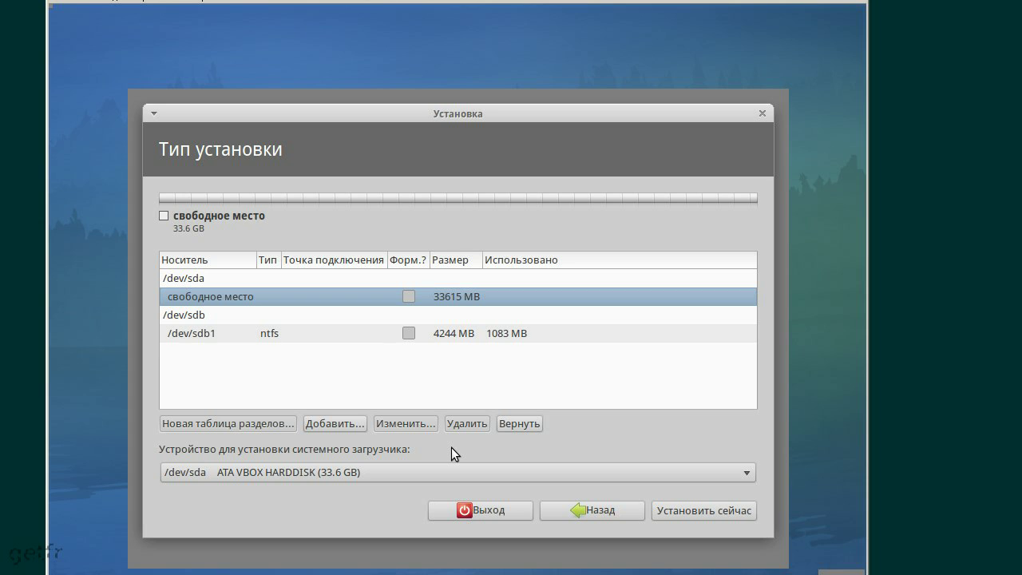
Create a 24000 MB Ext4 partition mounted at / in the free space
left_click(350, 422)
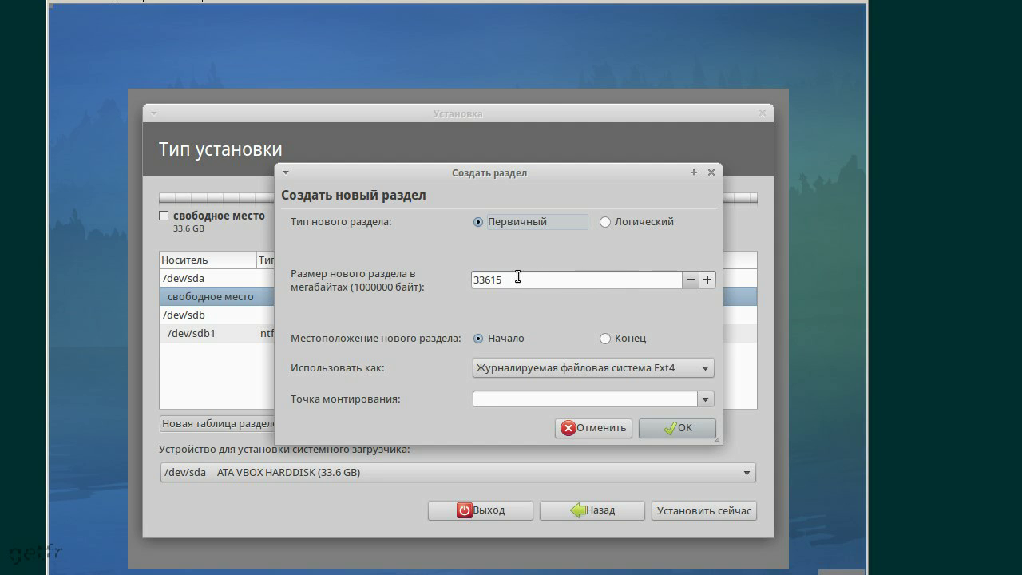
left_click_drag(520, 279, 467, 278)
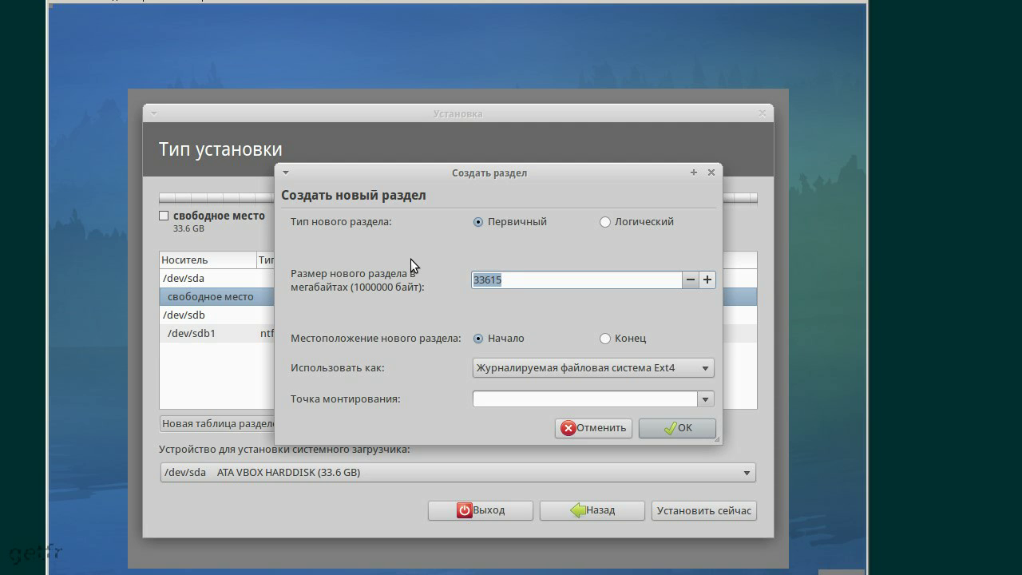
type("24000")
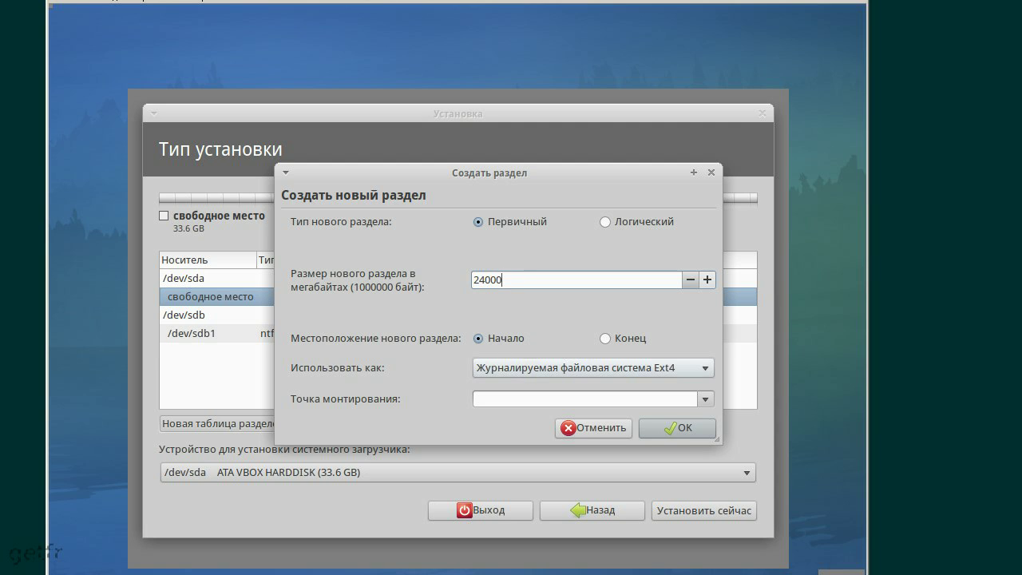
left_click(565, 368)
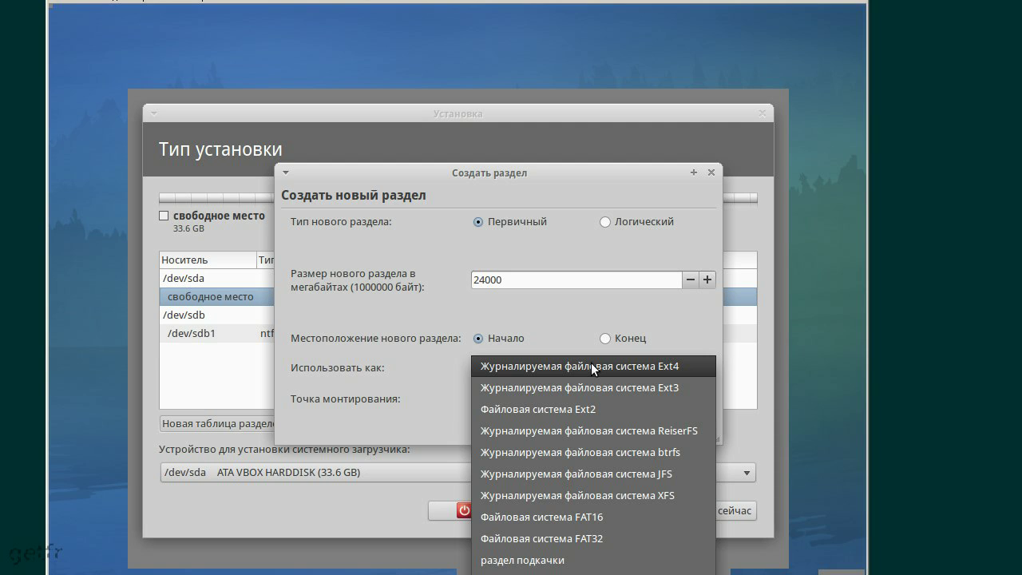
left_click(591, 368)
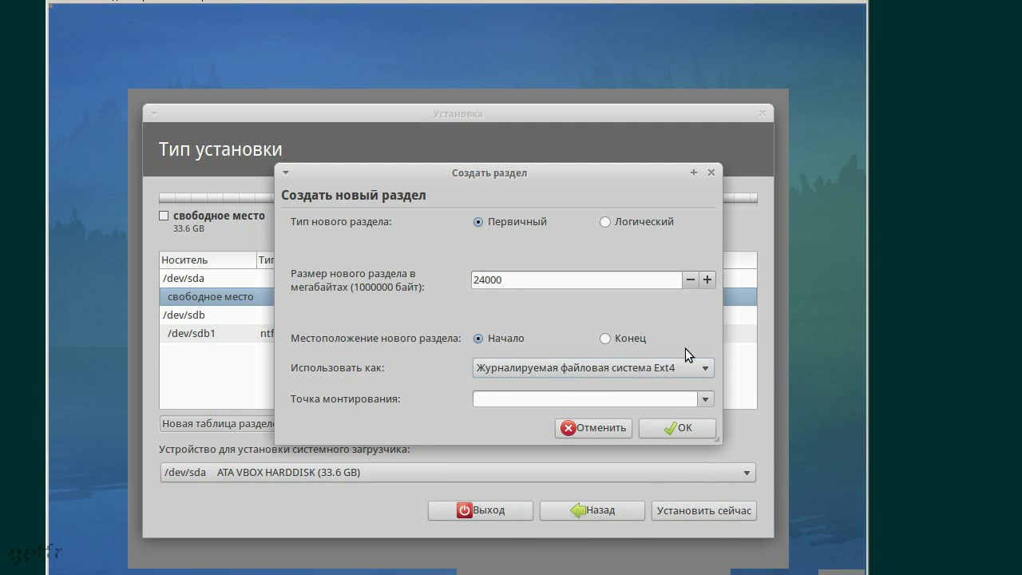
left_click(703, 400)
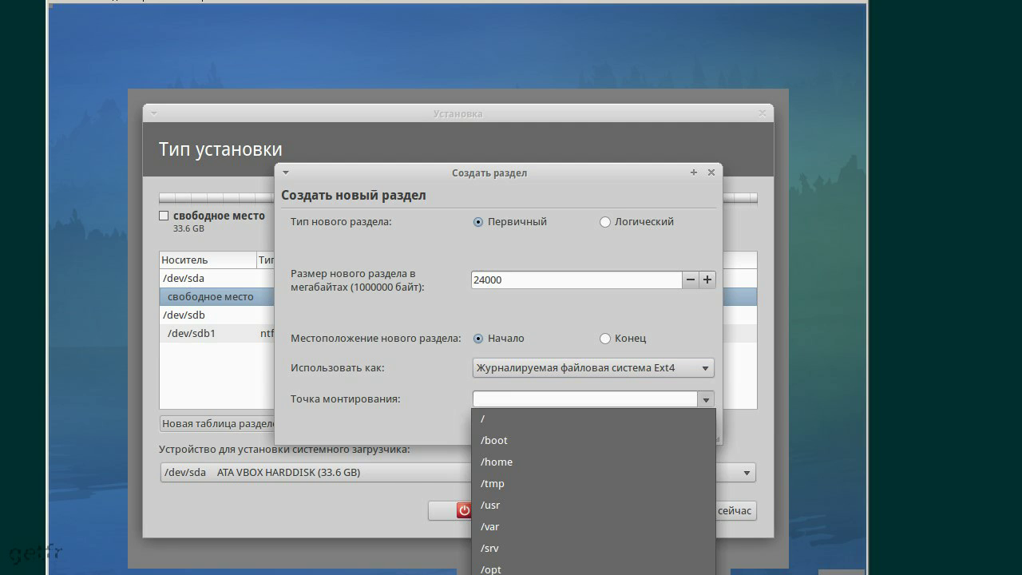
left_click(643, 418)
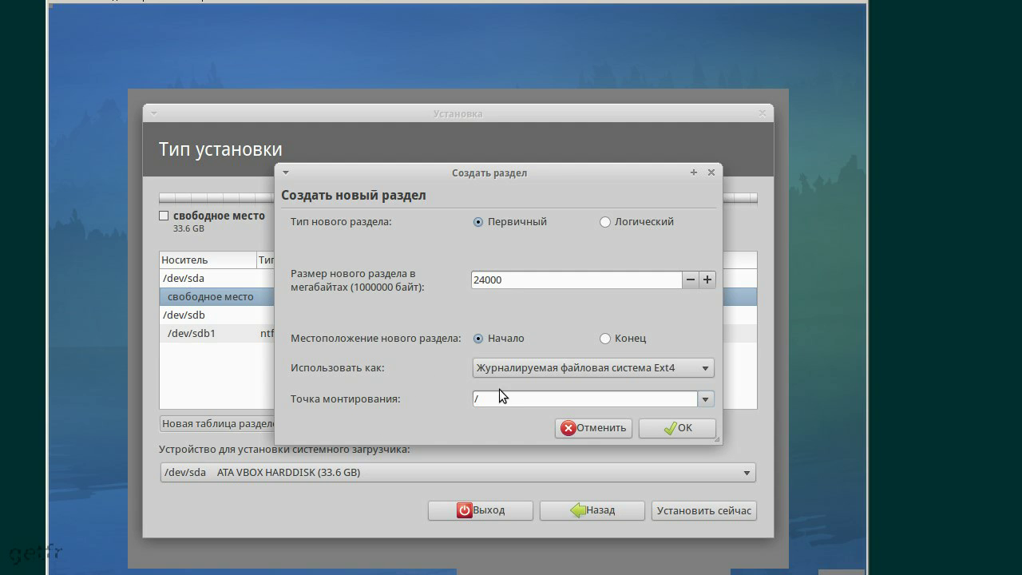
left_click(706, 400)
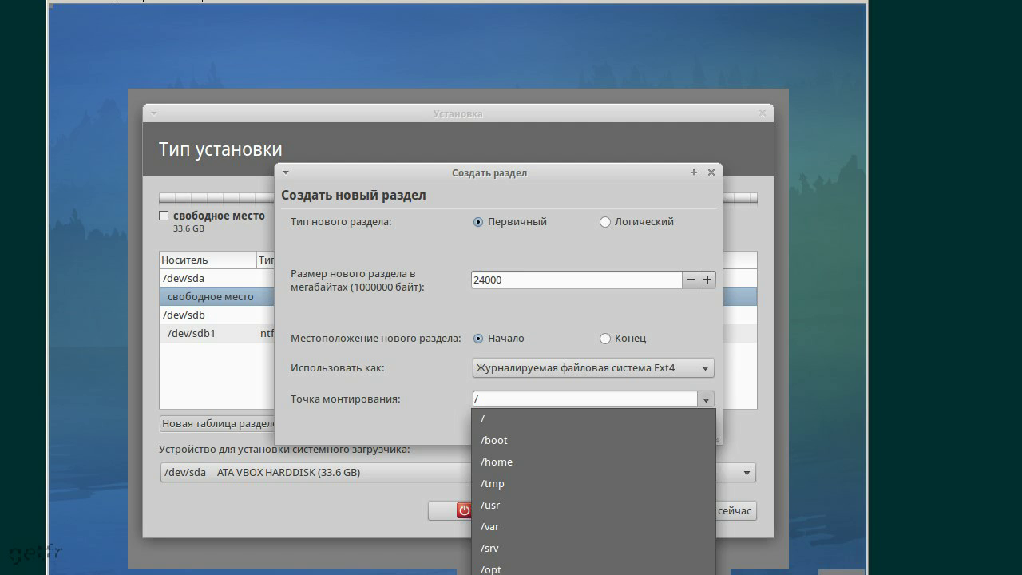
left_click(680, 418)
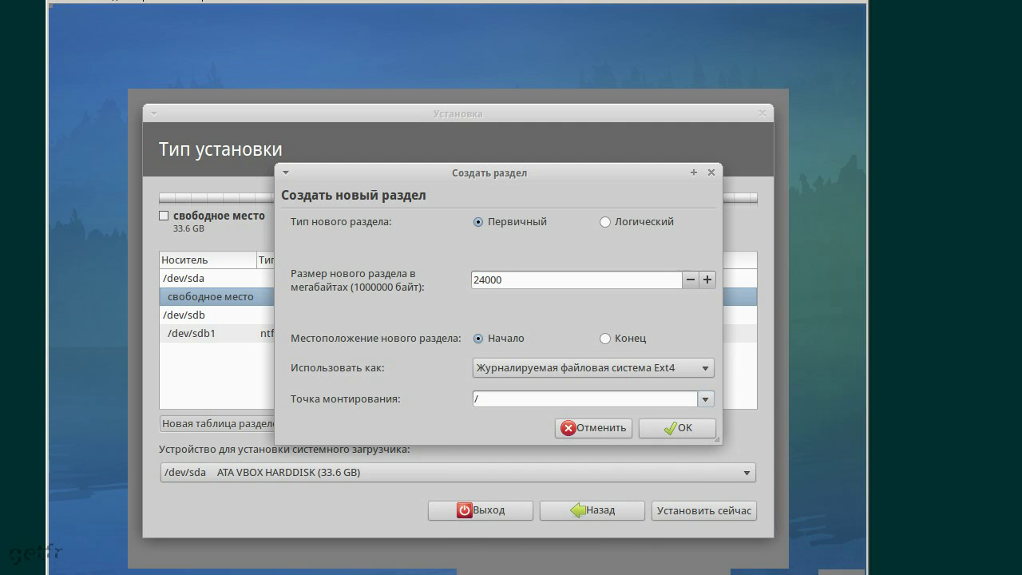
left_click(680, 427)
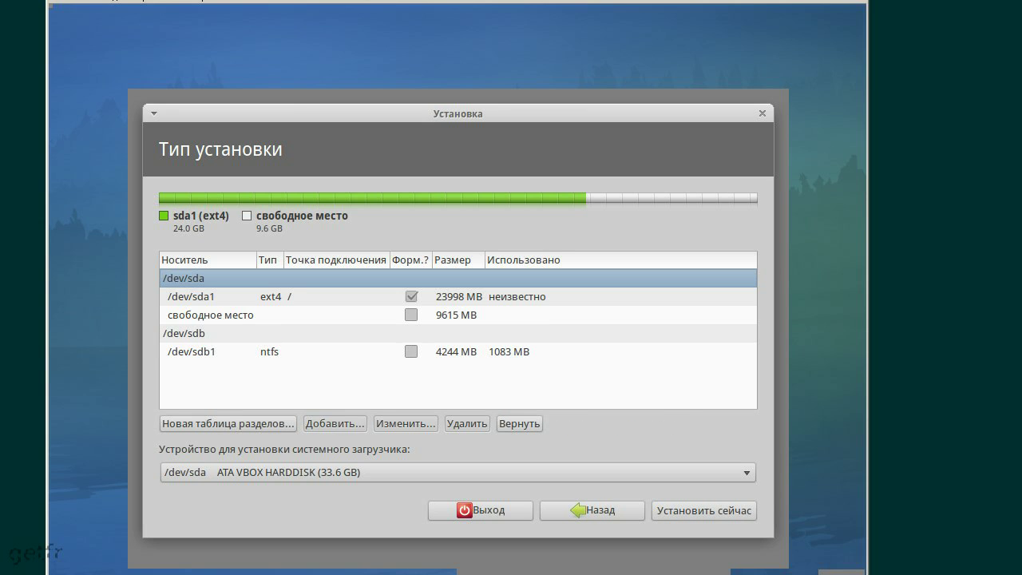
Start a new 2047 MB partition in the free space set to раздел подкачки (swap)
left_click(500, 314)
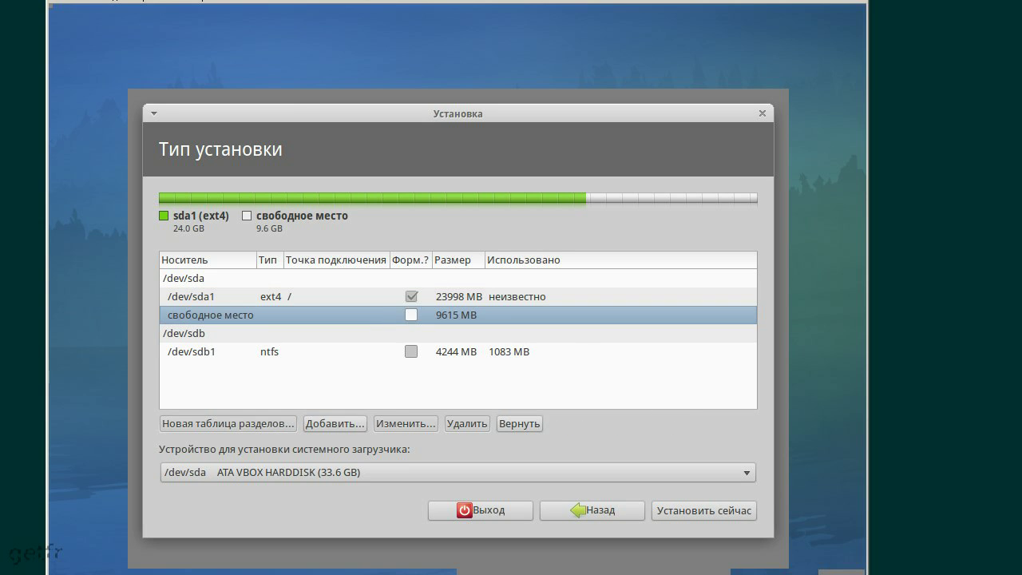
left_click(341, 423)
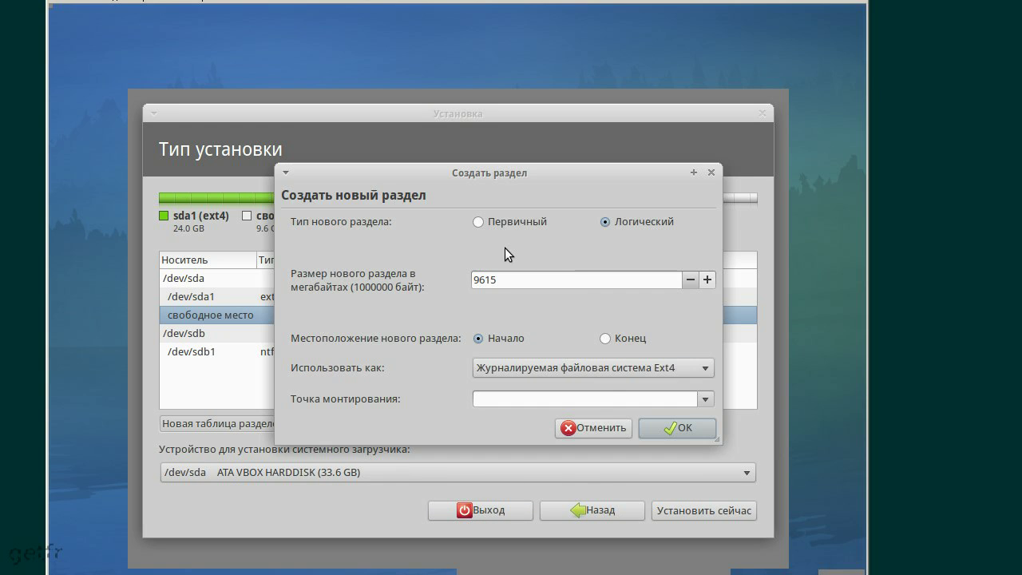
double_click(541, 281)
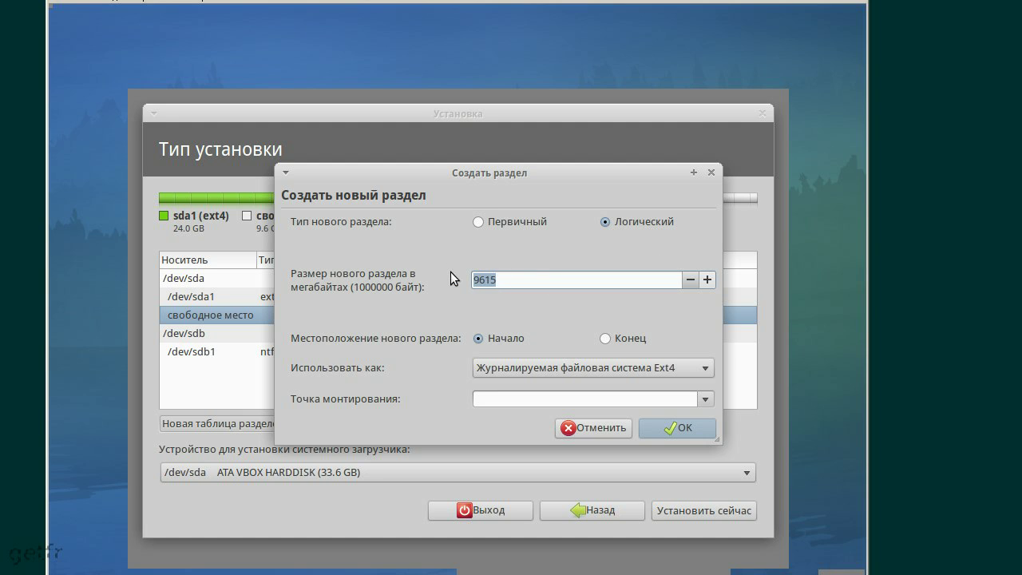
type("2047")
left_click(591, 369)
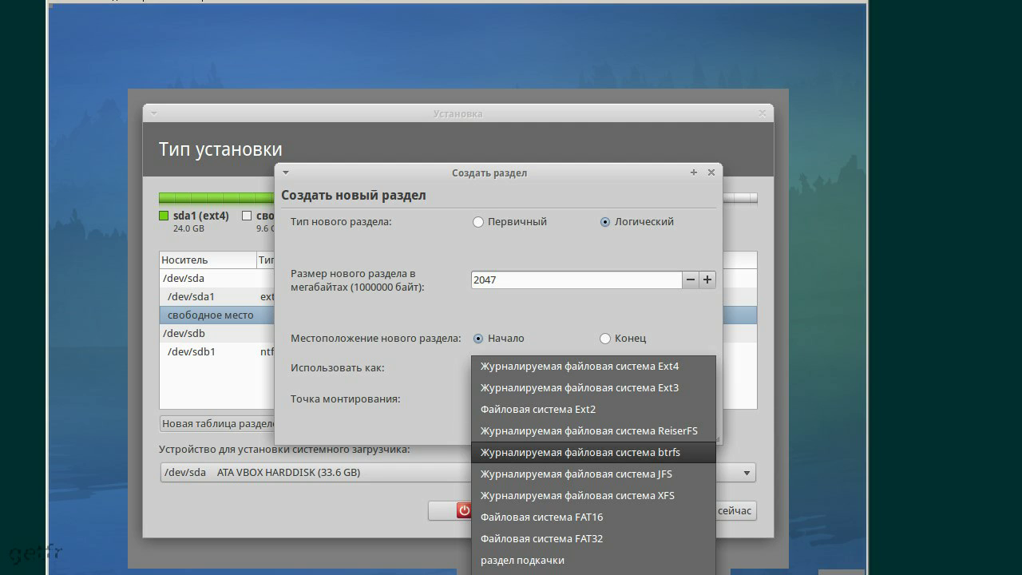
left_click(615, 560)
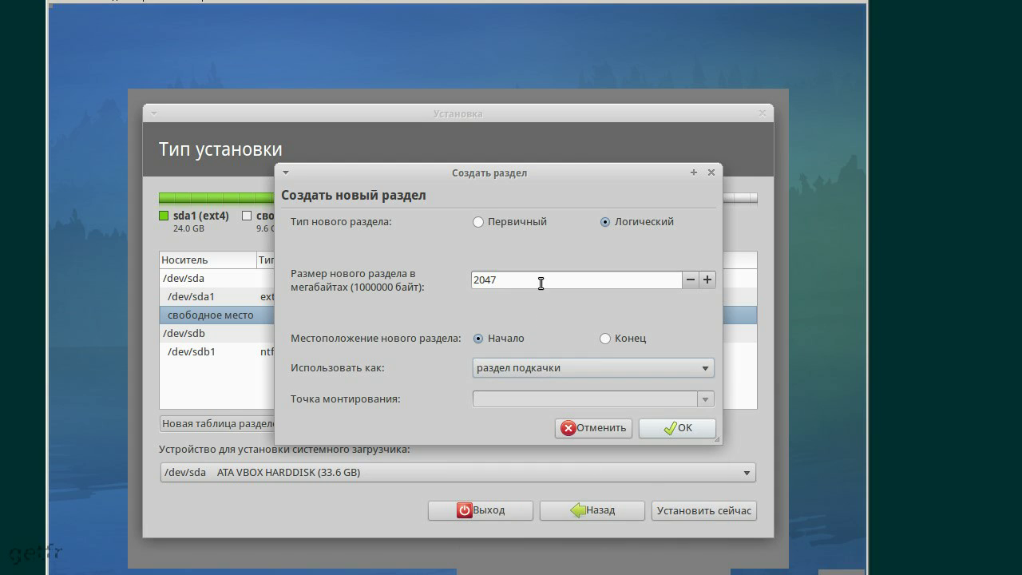
left_click(605, 280)
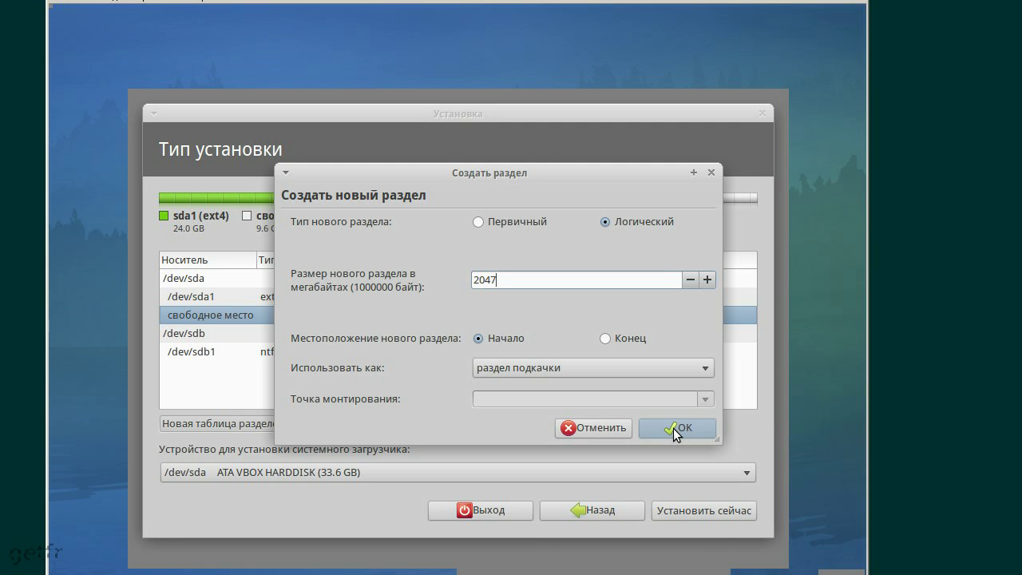
Confirm the new swap partition with OK
left_click(673, 428)
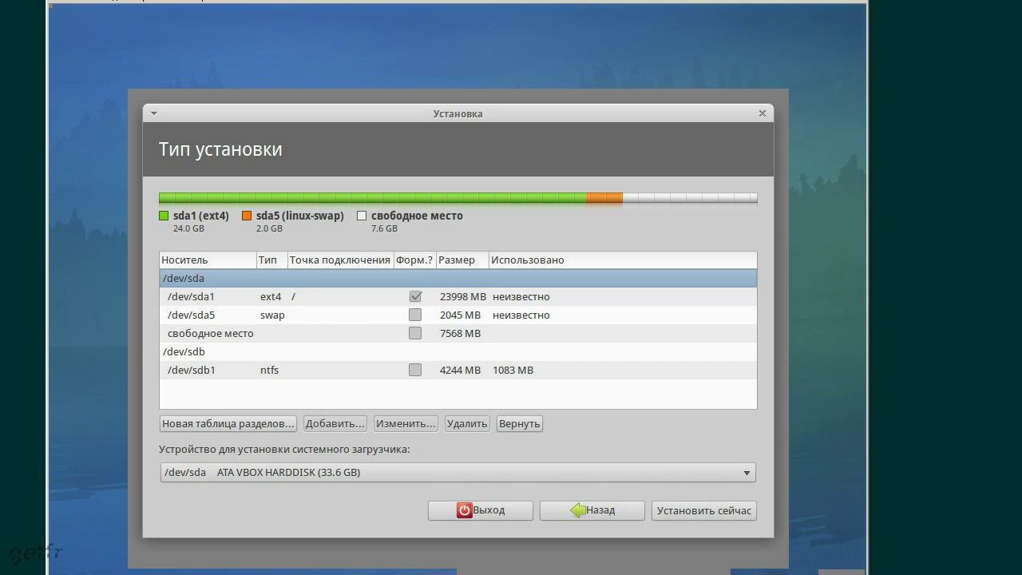
Add a 2000 MB Ext4 partition mounted at /tmp from the remaining free space
left_click(459, 335)
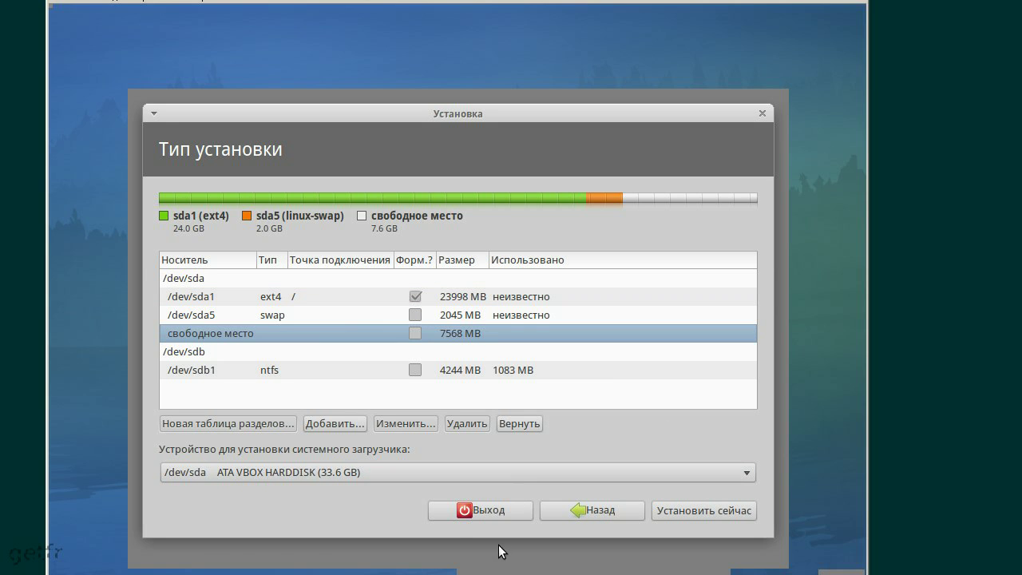
left_click(342, 421)
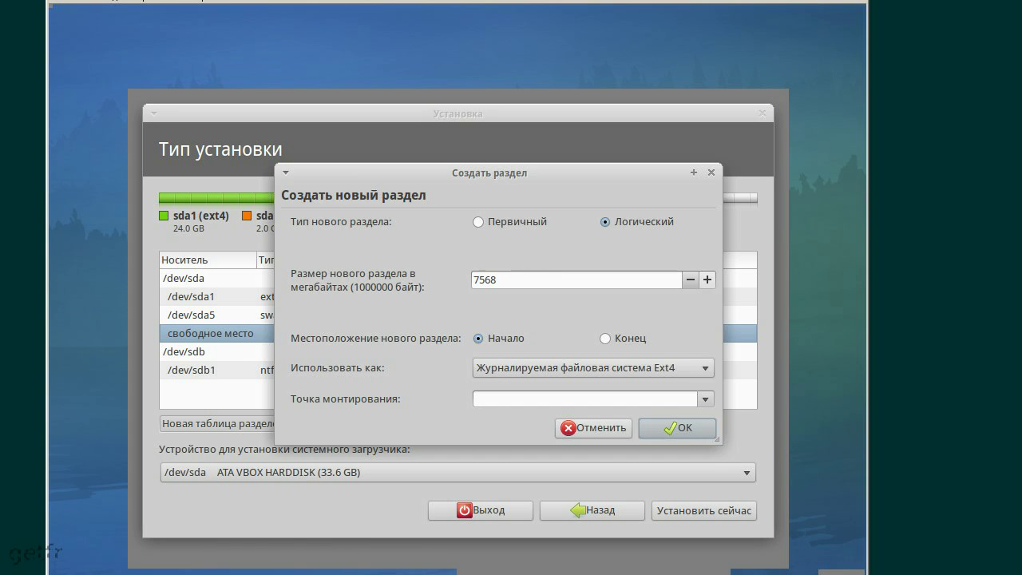
double_click(496, 279)
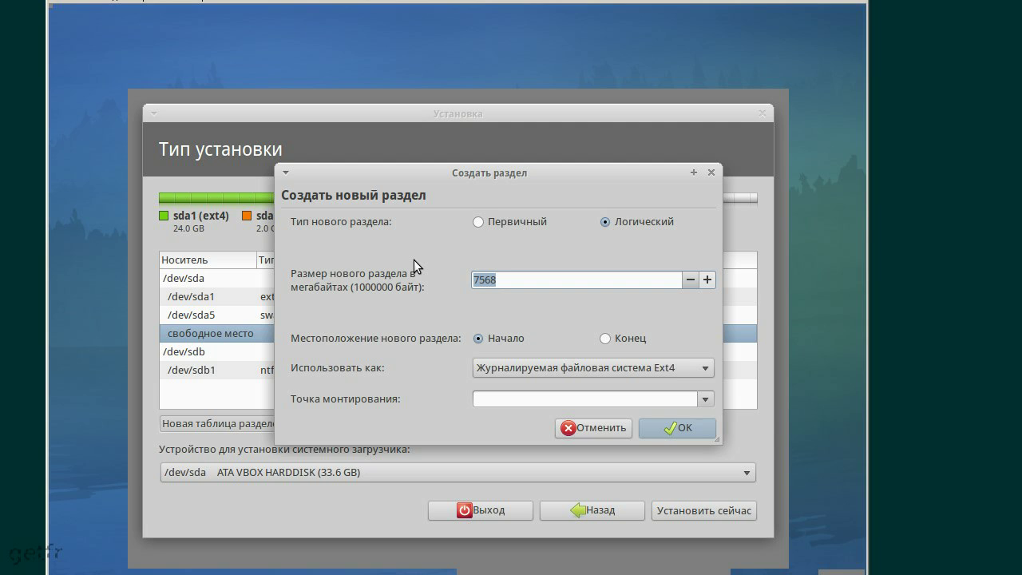
type("2000")
left_click_drag(504, 169, 479, 372)
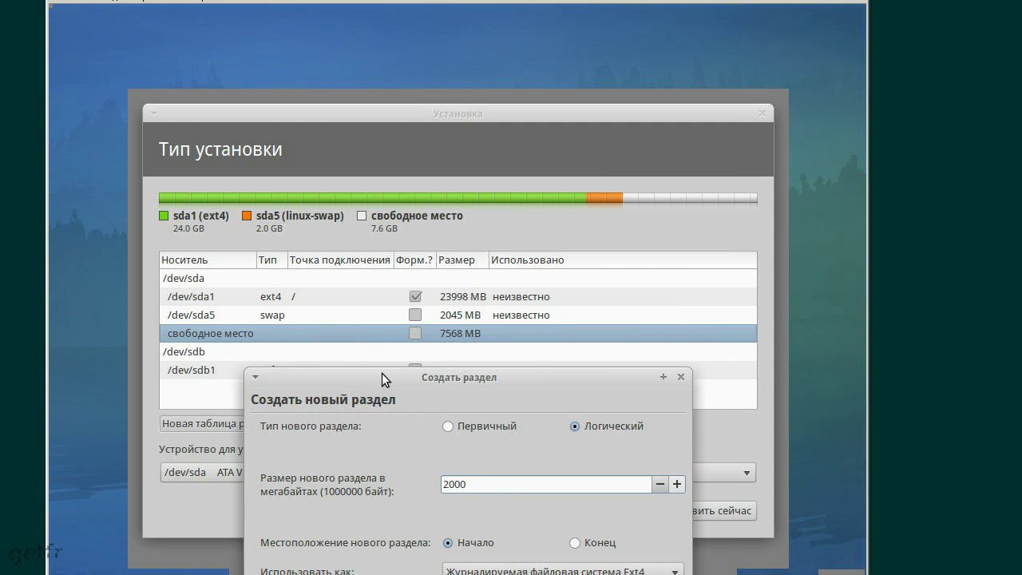
left_click_drag(386, 375, 407, 111)
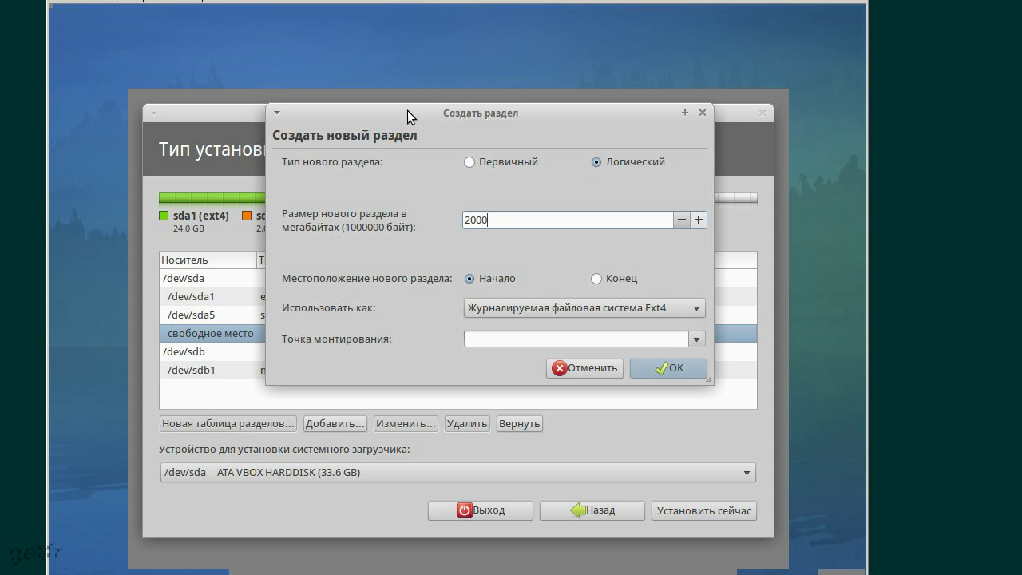
left_click(696, 339)
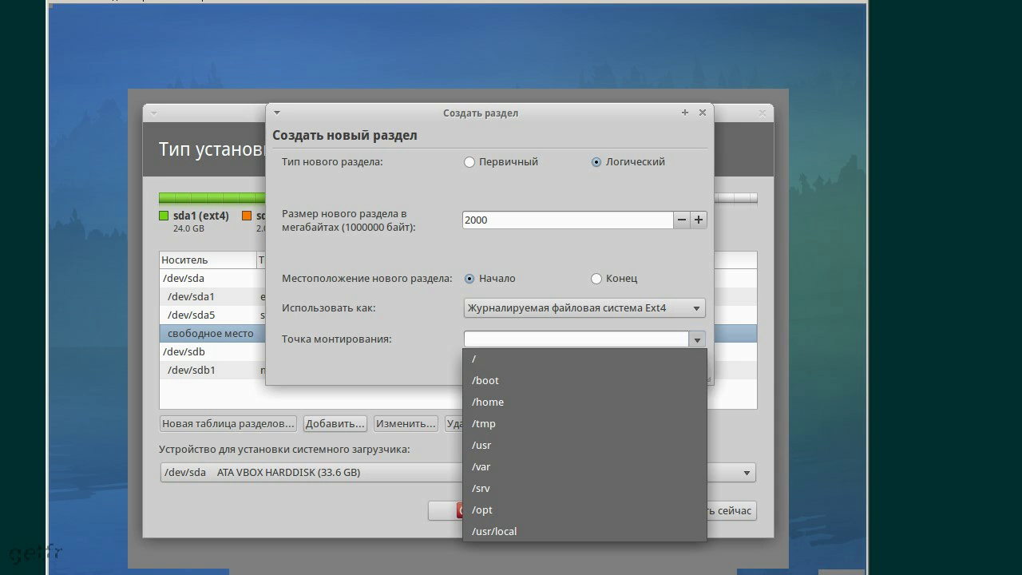
left_click(555, 426)
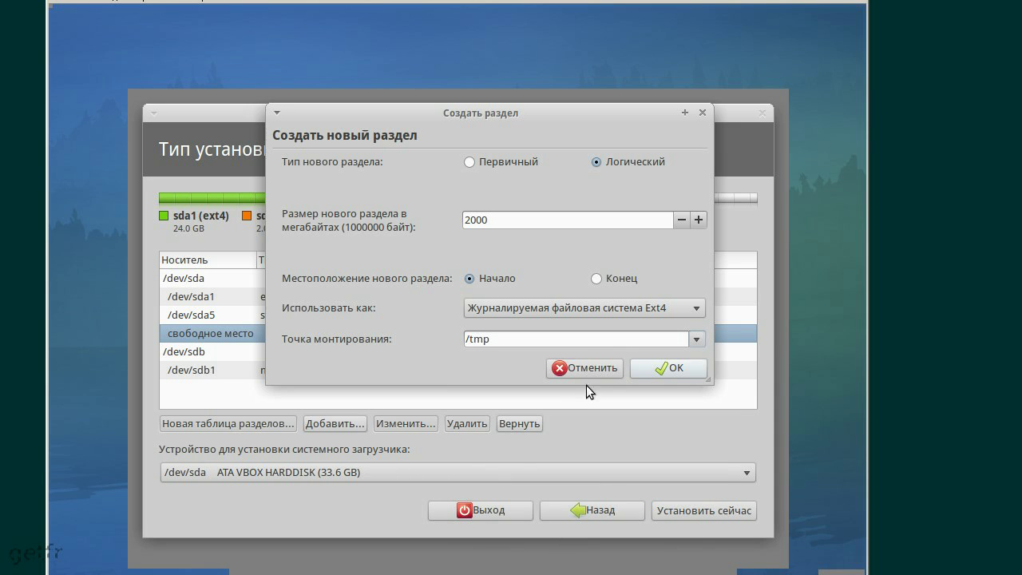
left_click(657, 369)
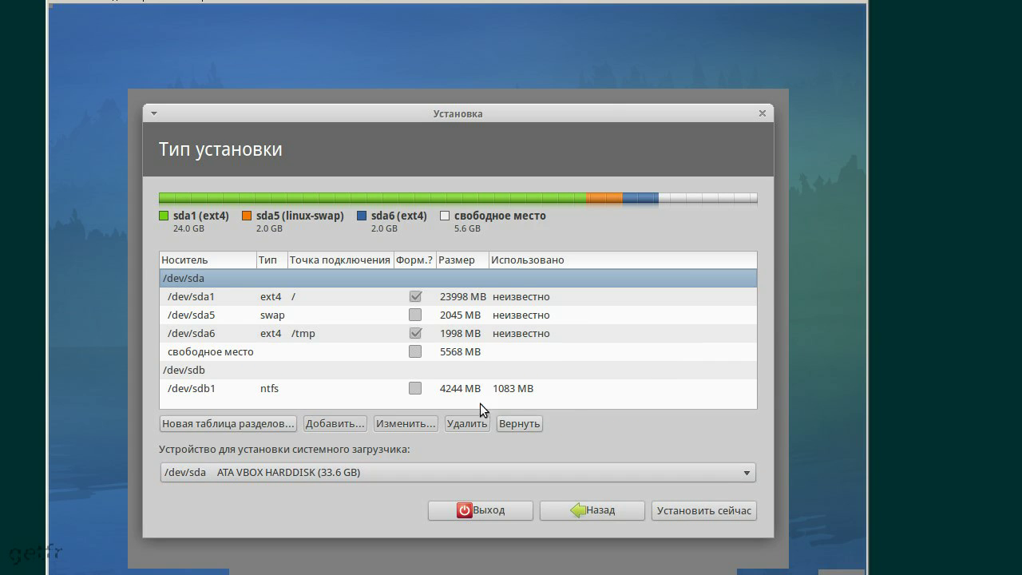
Create an Ext4 partition mounted at /home using all the remaining free space
left_click(448, 357)
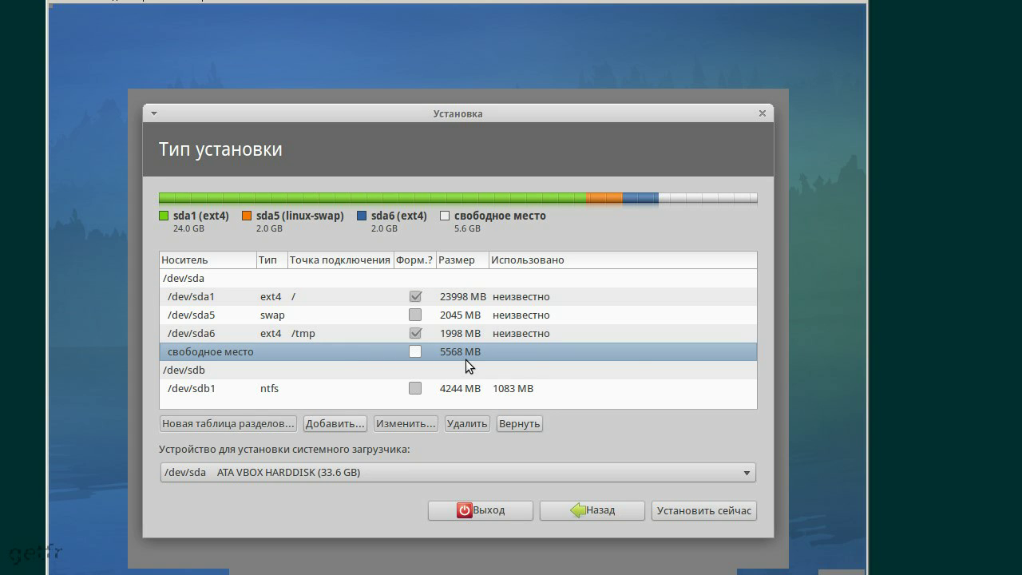
left_click(349, 418)
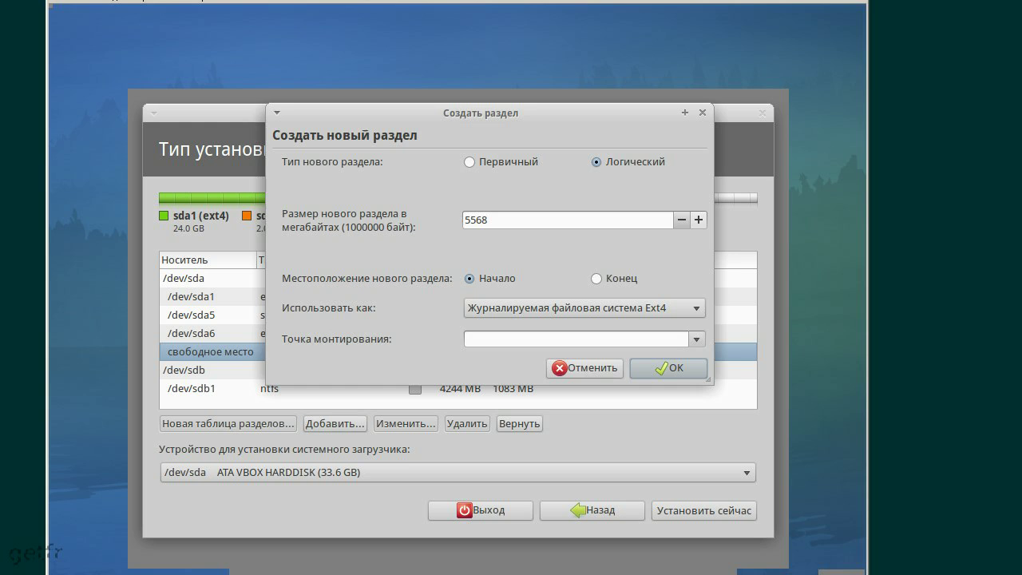
left_click(697, 340)
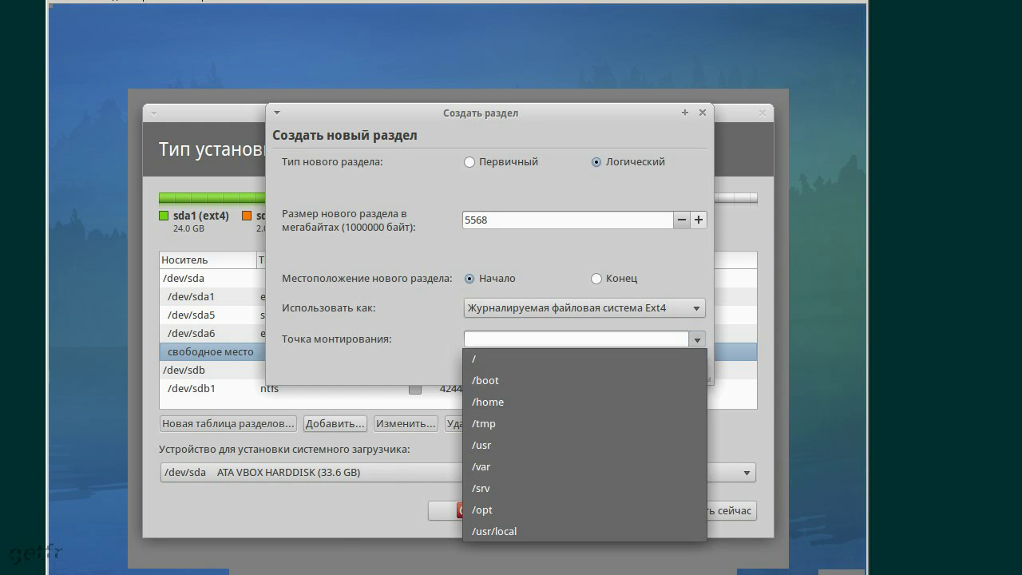
left_click(544, 402)
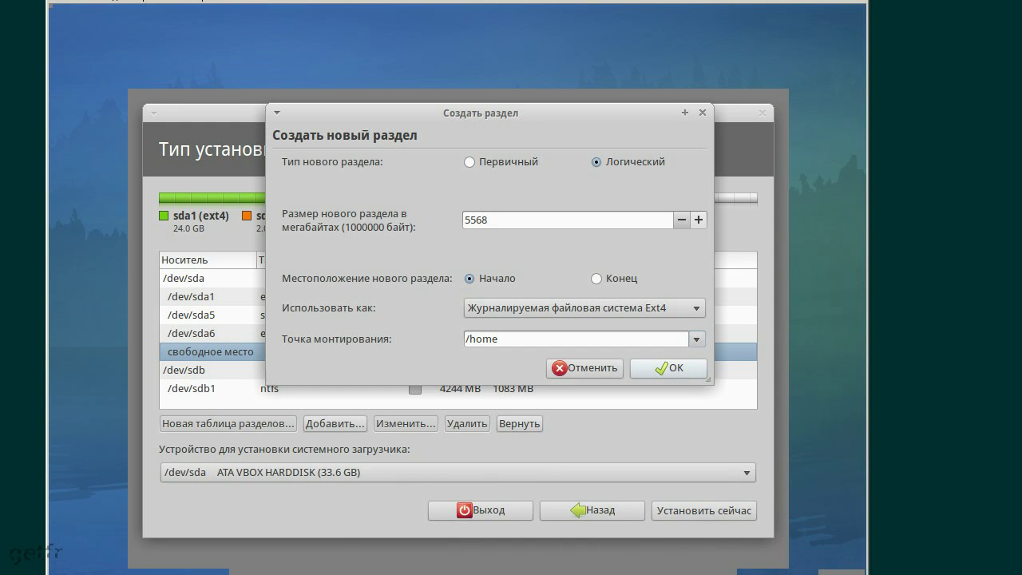
left_click(667, 368)
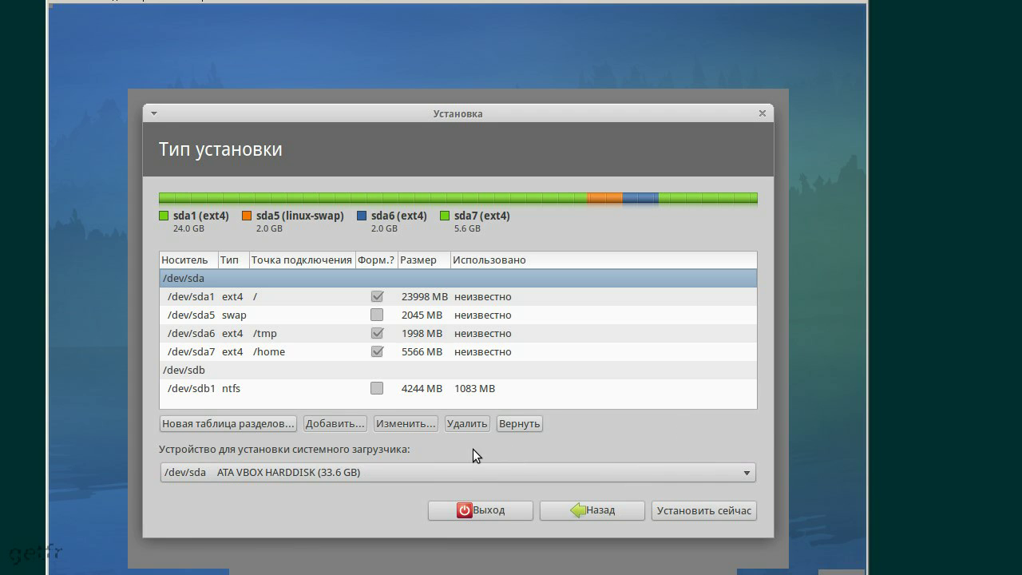
Keep /dev/sda as the boot loader device and select the /dev/sdb1 ntfs partition
left_click(424, 469)
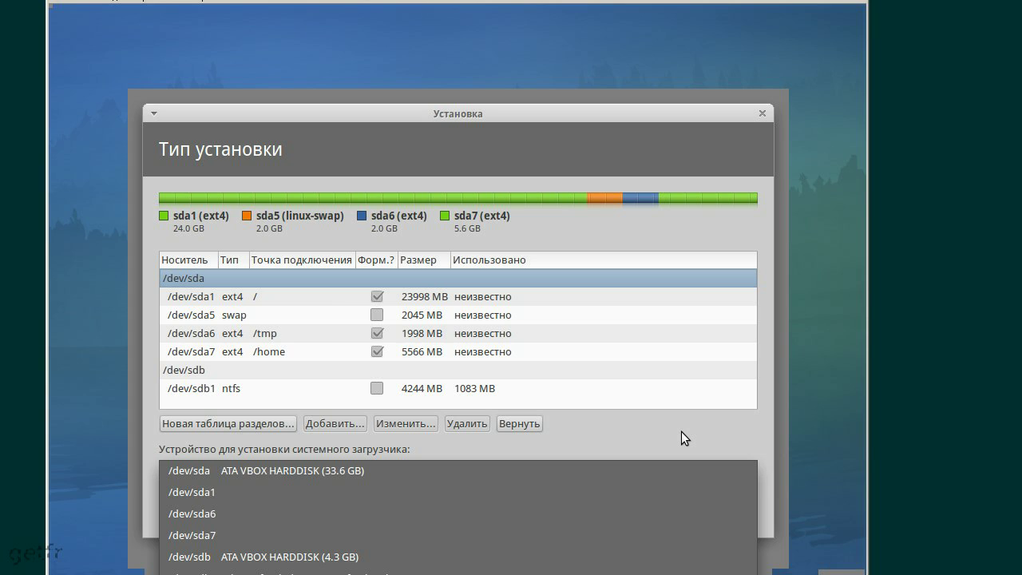
left_click(681, 431)
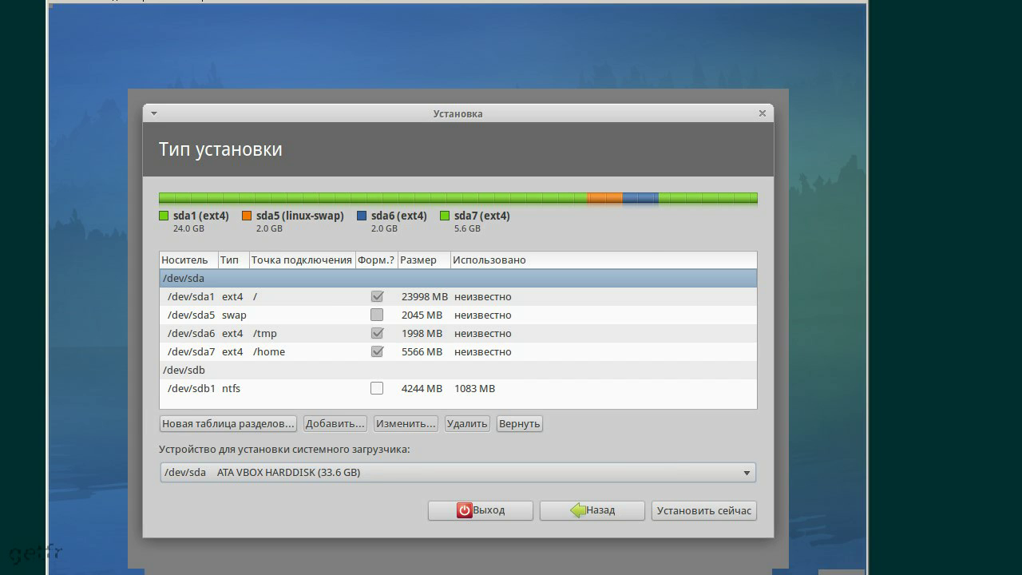
left_click(388, 388)
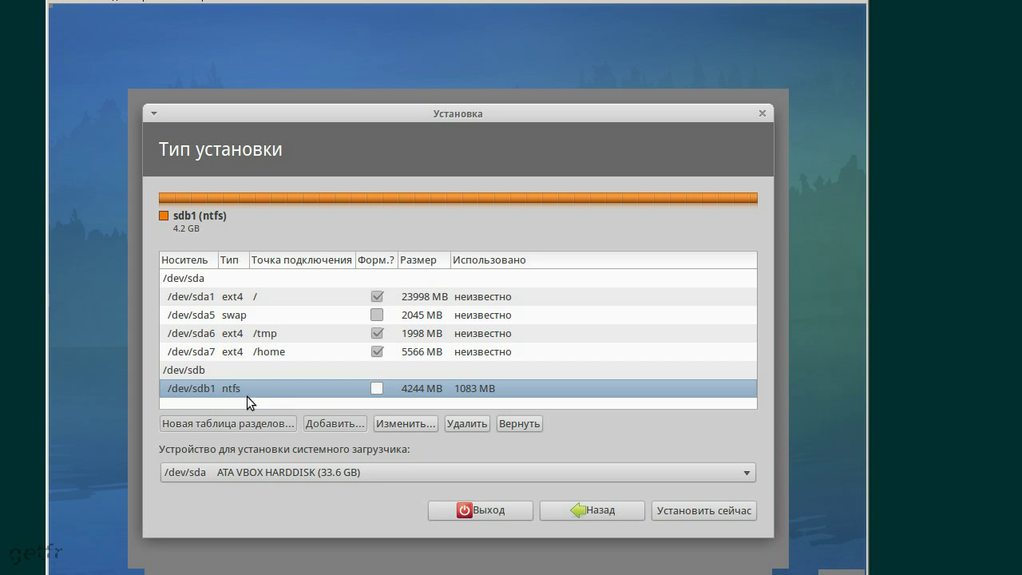
Edit /dev/sdb1 to be used as ntfs, leaving its mount point unset
left_click(391, 423)
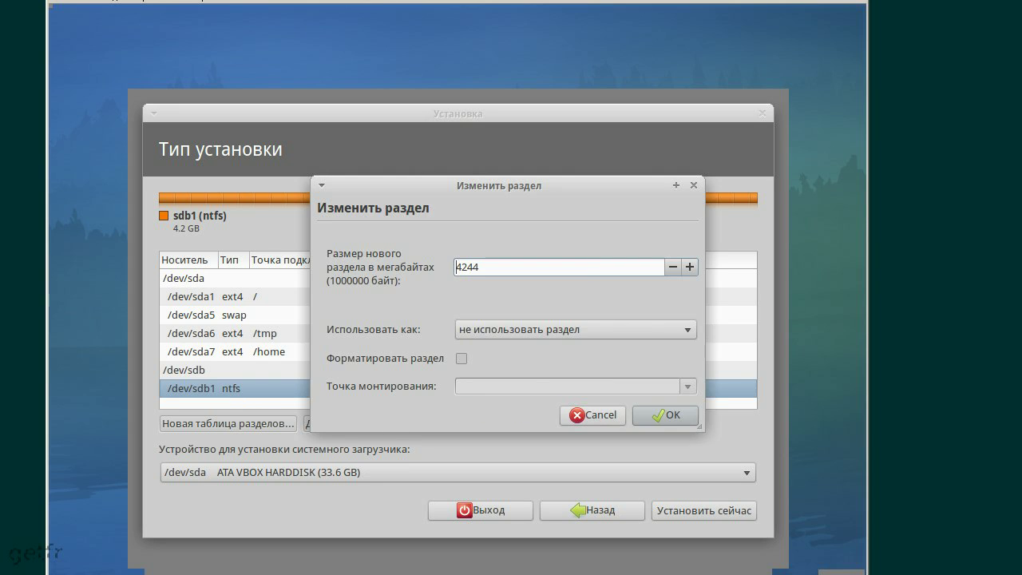
left_click(575, 329)
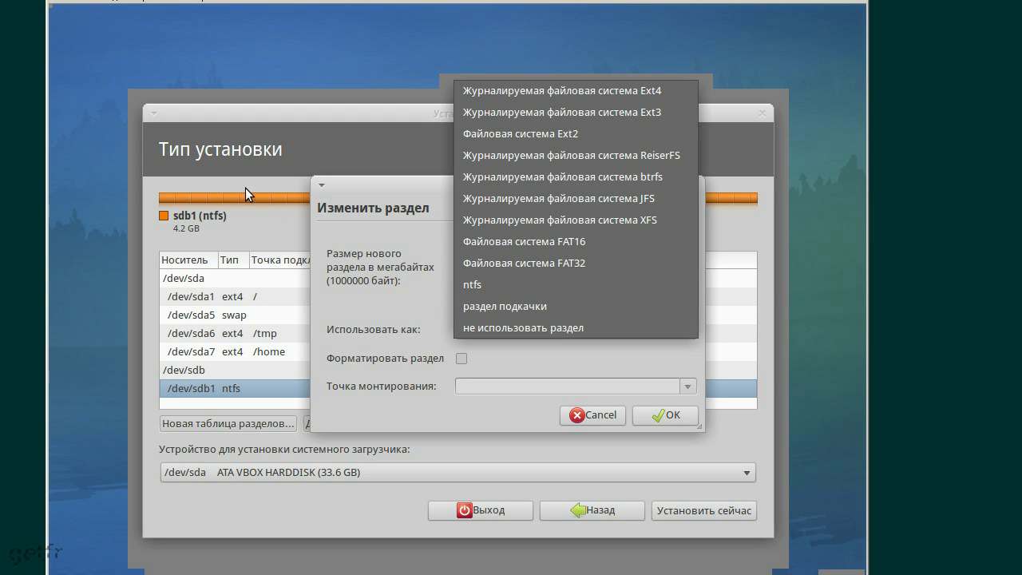
left_click(489, 286)
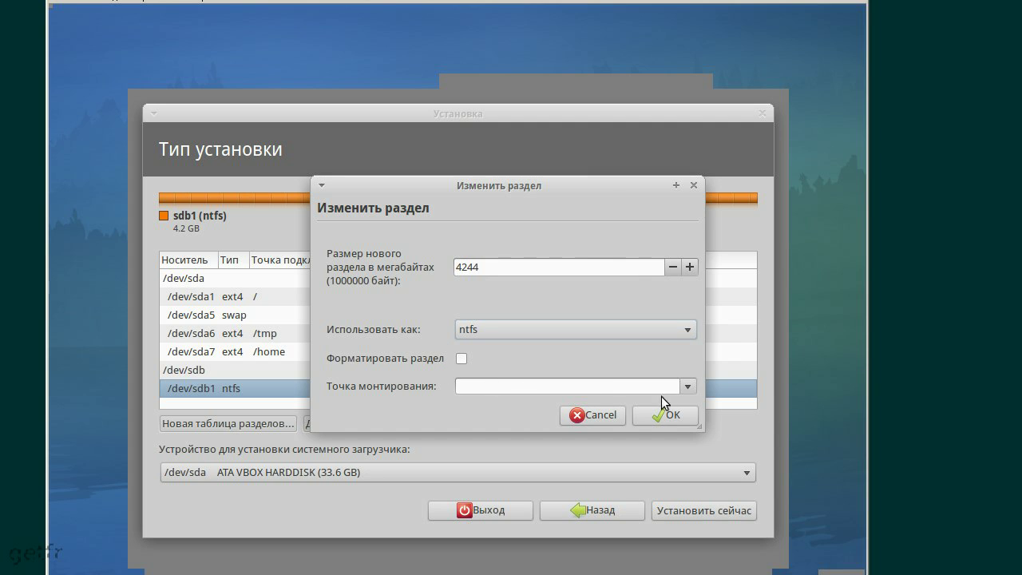
left_click(688, 388)
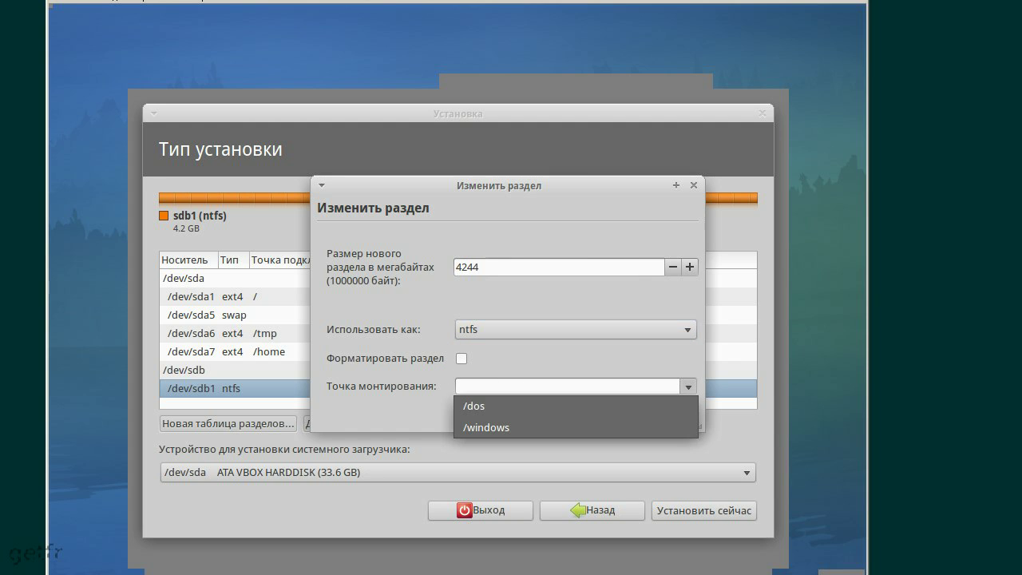
left_click(687, 388)
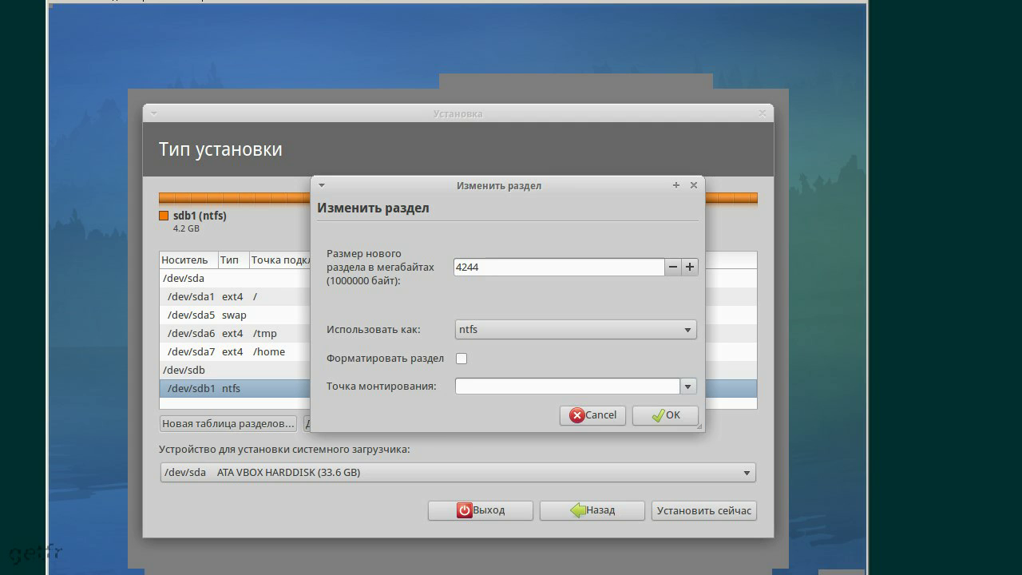
left_click(687, 388)
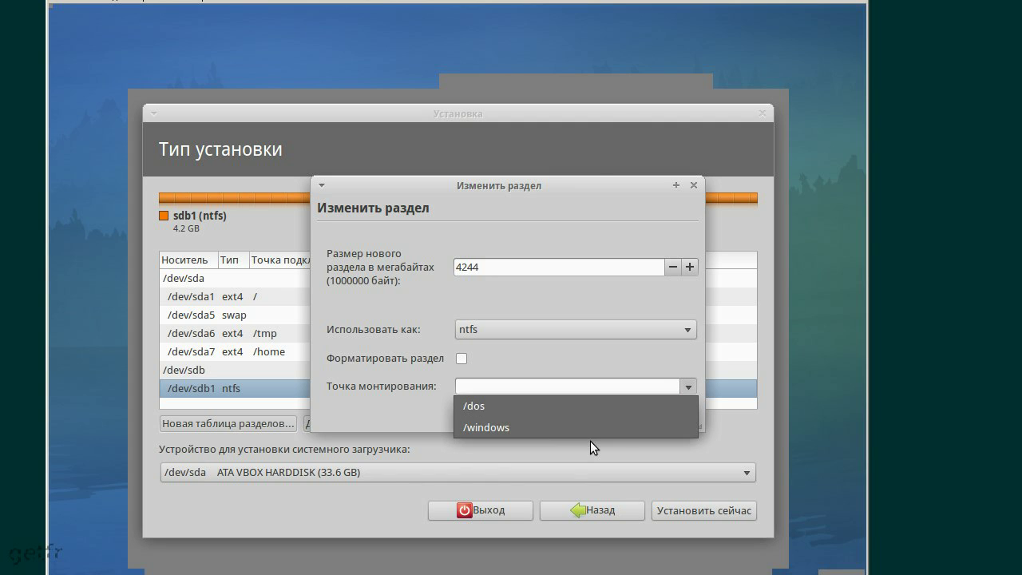
left_click(545, 384)
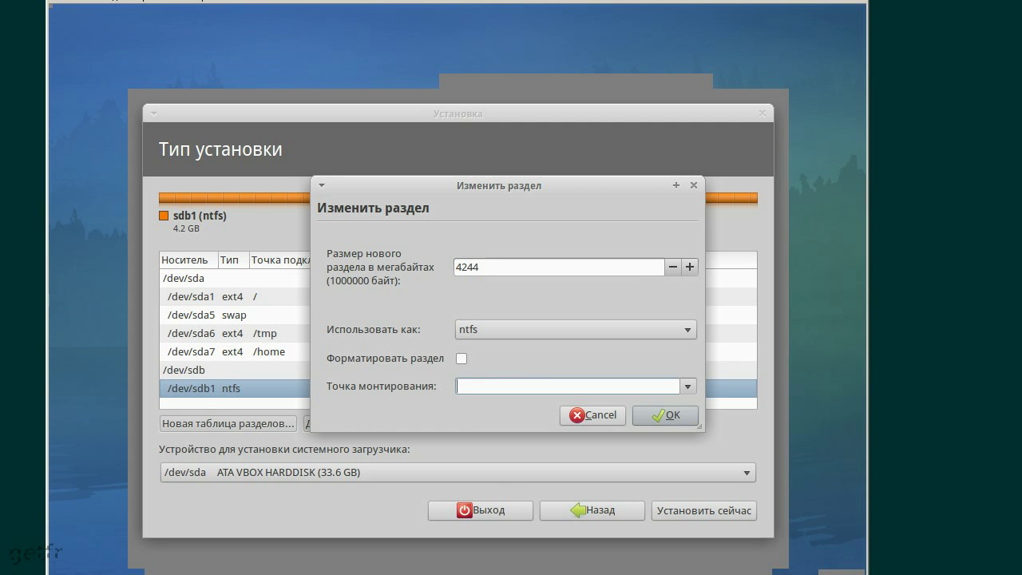
Try typing a mount point for /dev/sdb1 and clear the stray characters from the field
type("/")
left_click(685, 386)
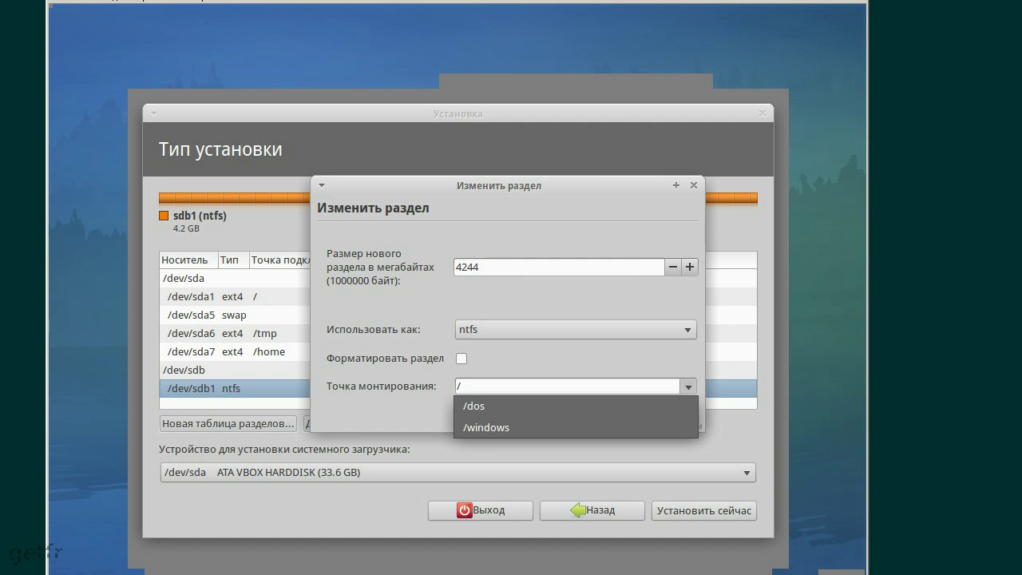
key("Escape")
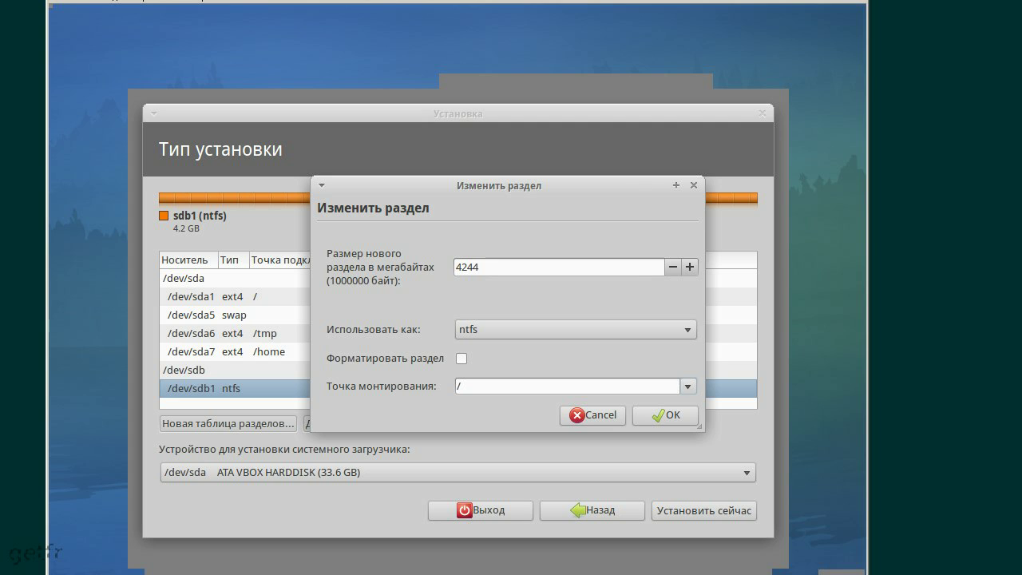
key("alt+Down")
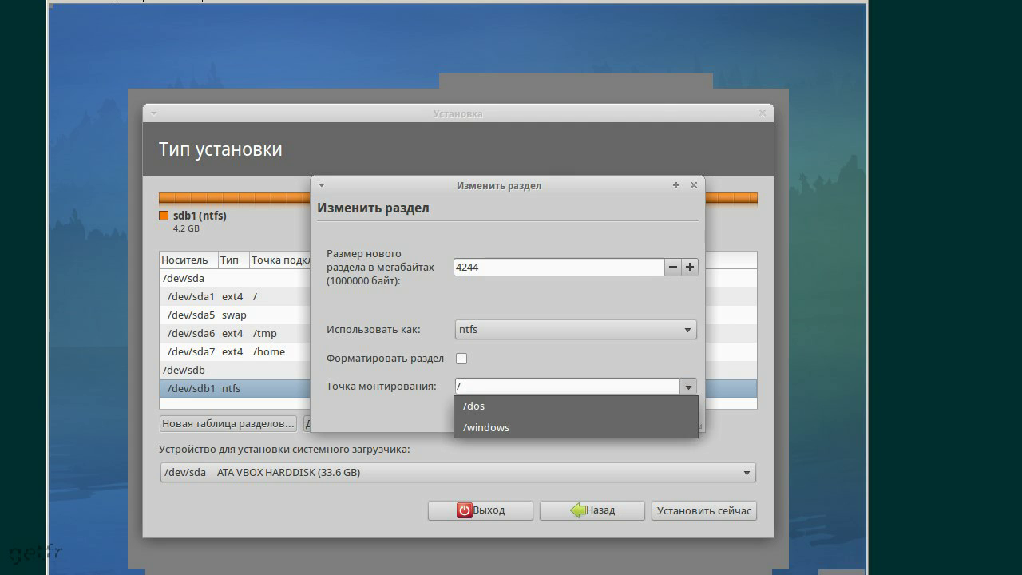
key("Escape")
left_click(519, 385)
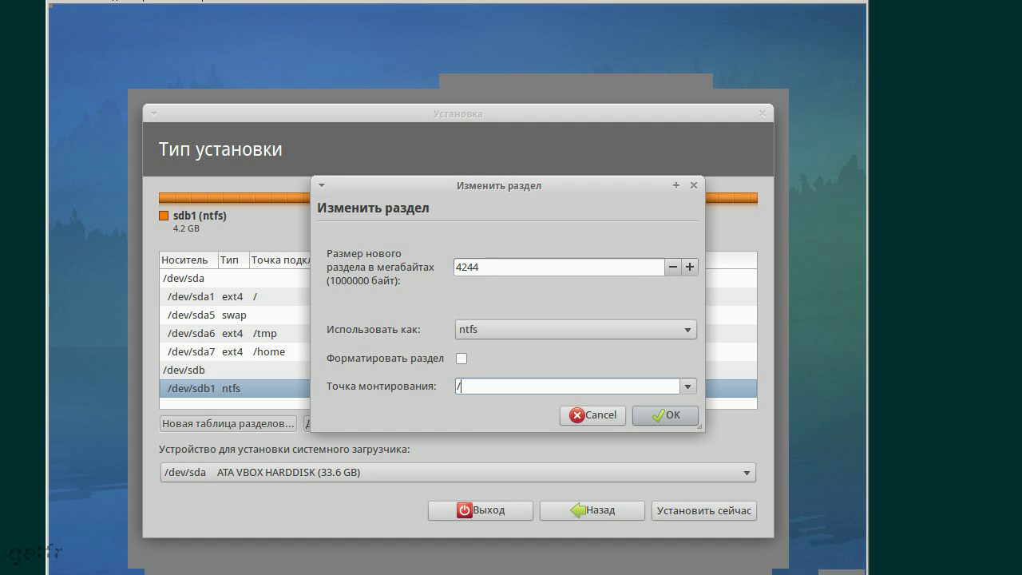
type("нн")
key("BackSpace")
key("BackSpace")
key("BackSpace")
type("pp")
key("BackSpace")
key("BackSpace")
Choose /dos as the /dev/sdb1 mount point from the dropdown, then discard the edit
left_click(686, 387)
left_click(622, 407)
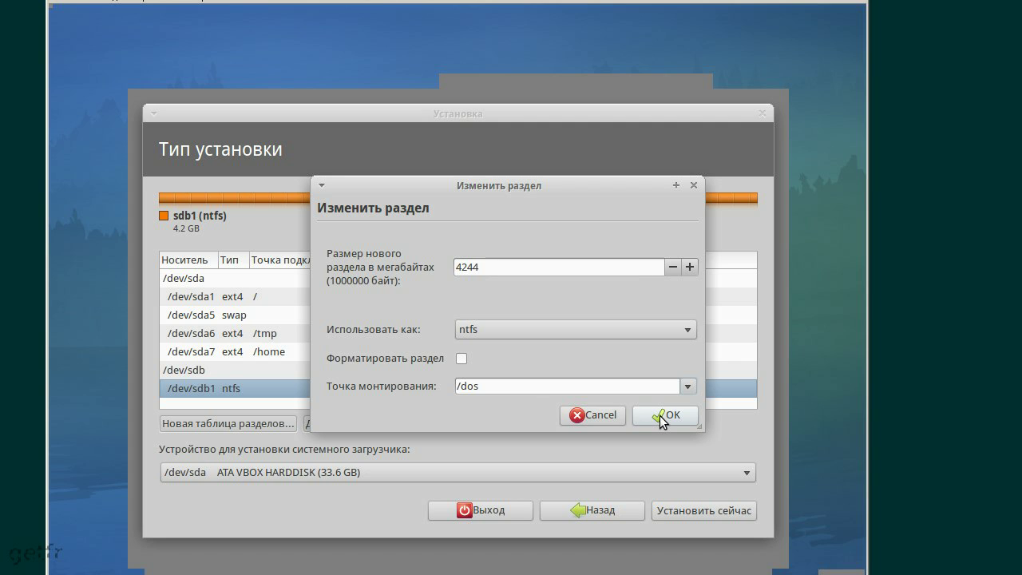
left_click(591, 416)
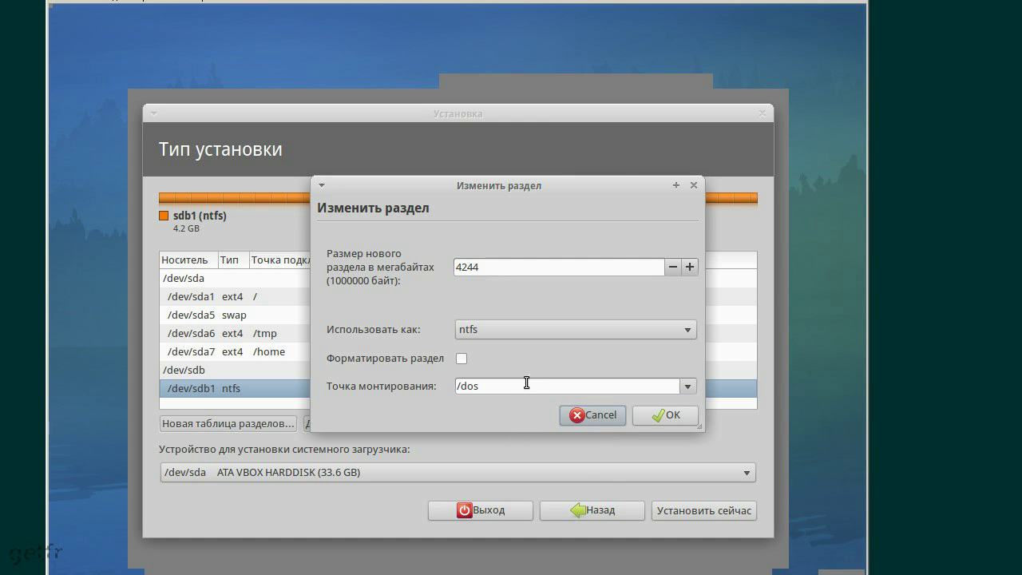
left_click(496, 383)
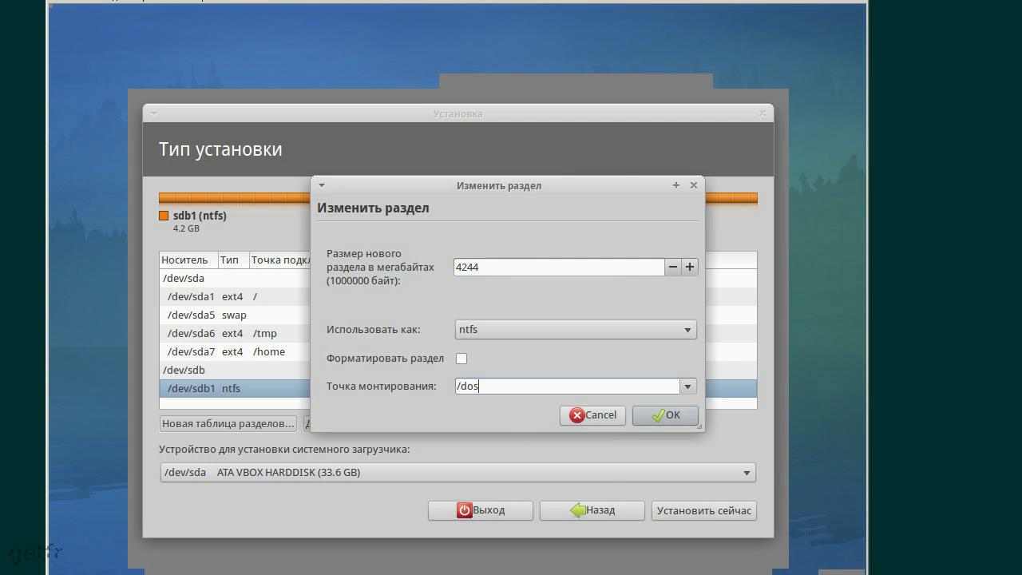
left_click(595, 420)
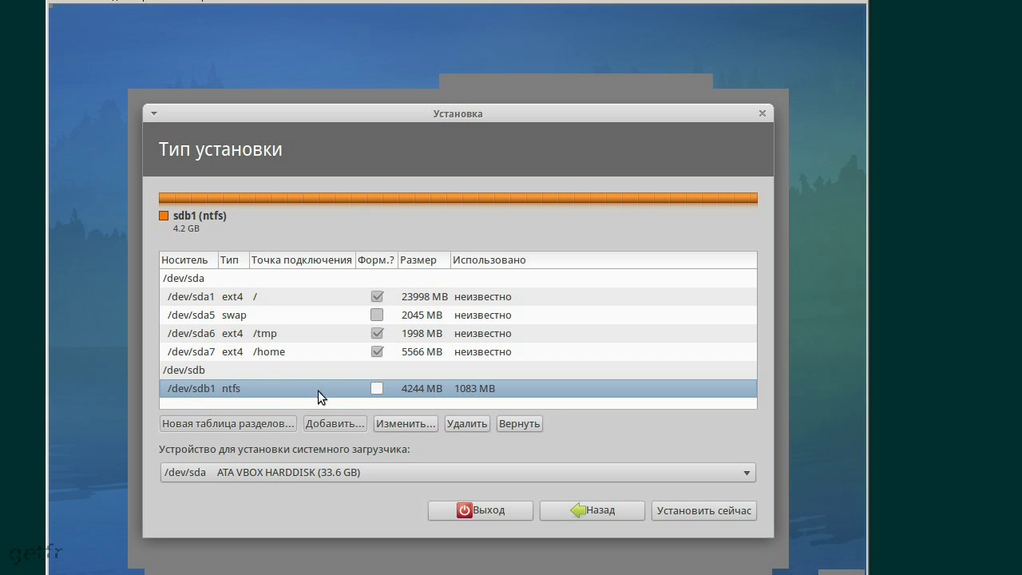
Review the partition list, leaving /dev/sda7 home selected and /dev/sdb1 unmounted
left_click(251, 352)
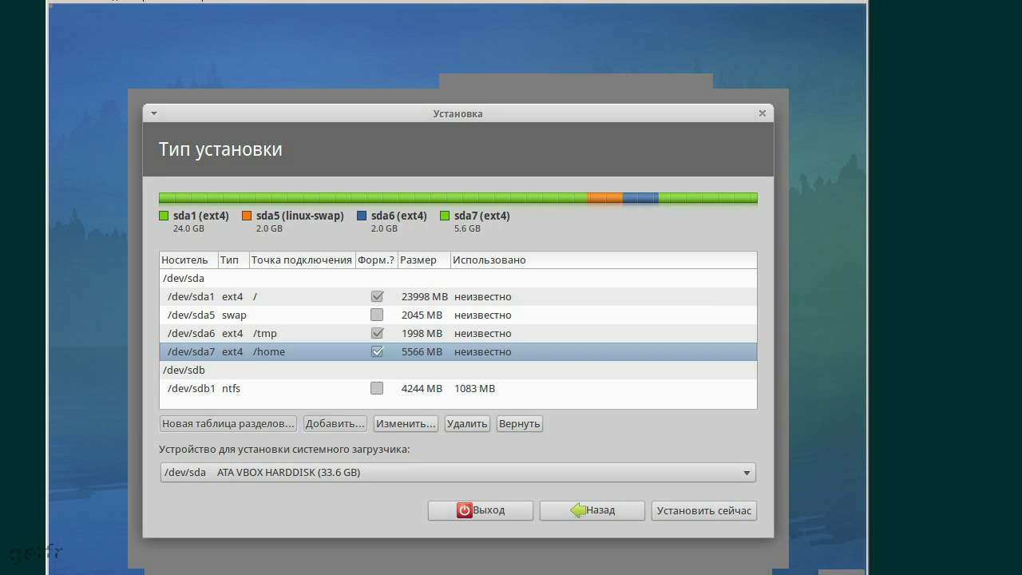
left_click(243, 389)
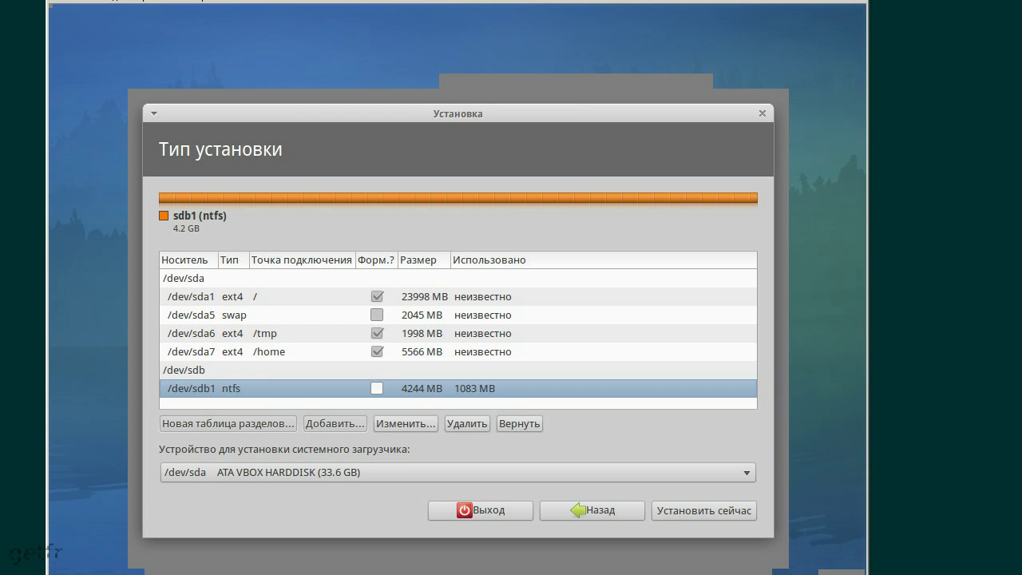
left_click(261, 351)
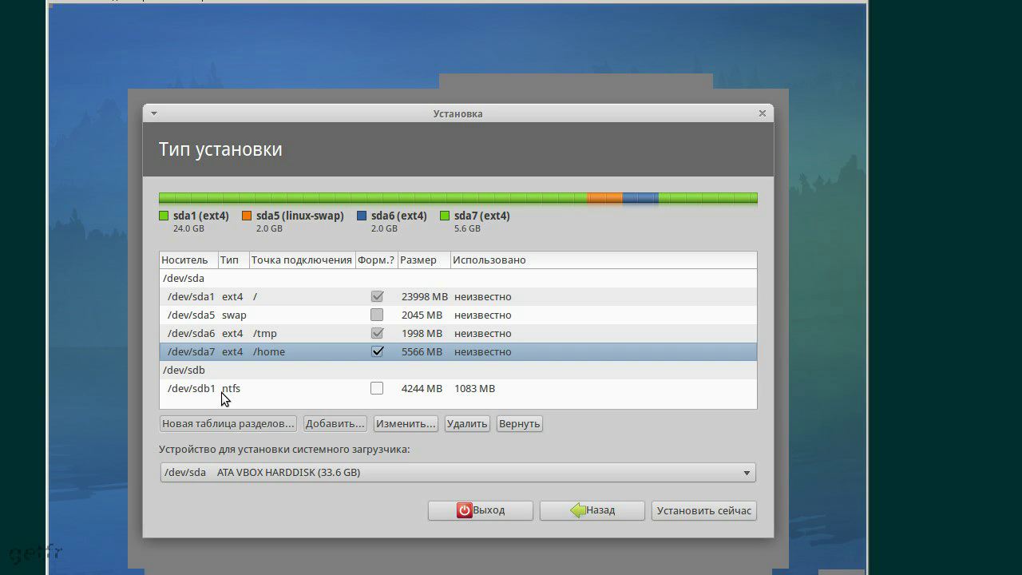
left_click(230, 315)
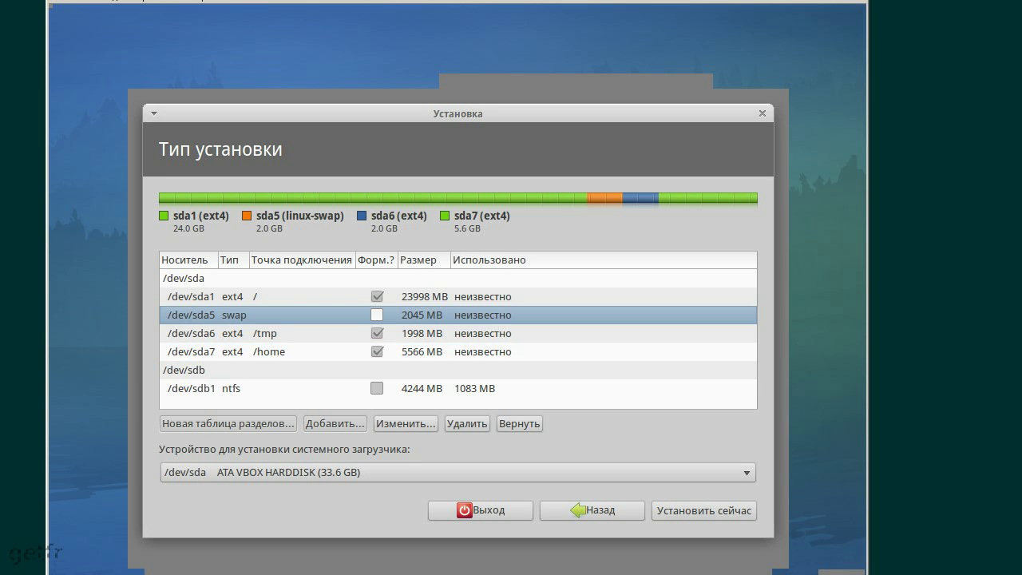
left_click(227, 352)
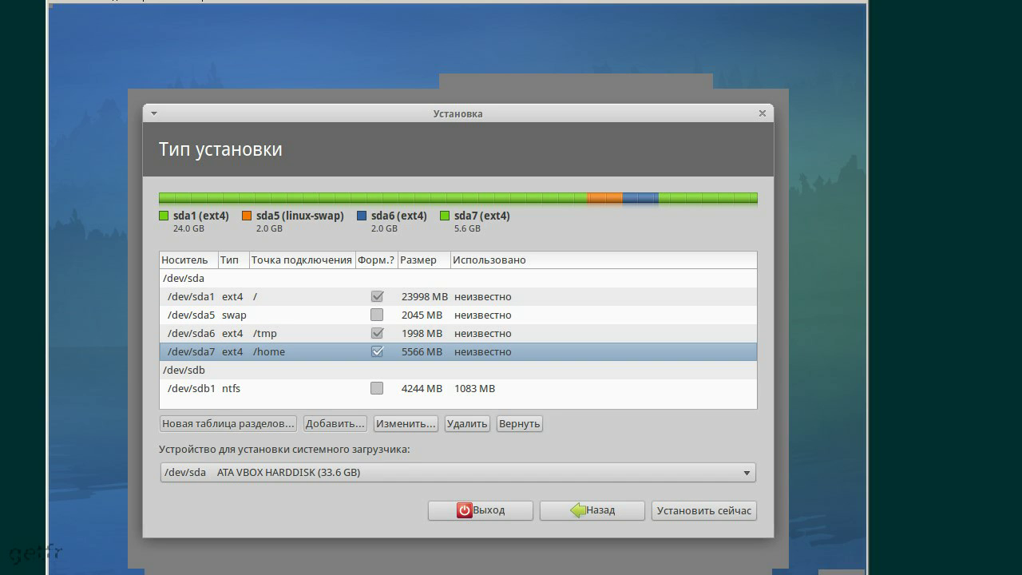
Keep the boot loader on /dev/sda and start the installation with this layout
left_click(268, 472)
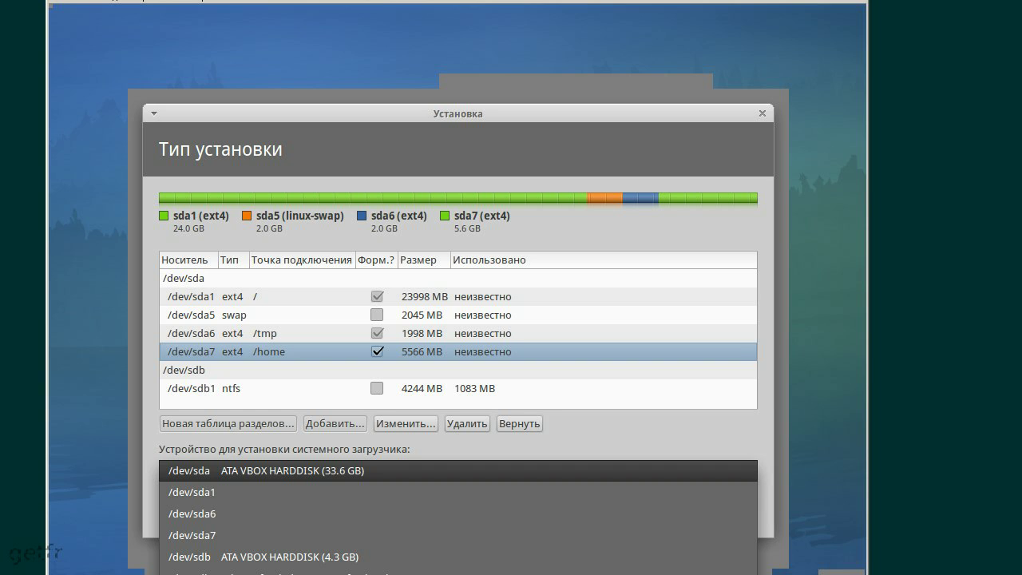
left_click(206, 468)
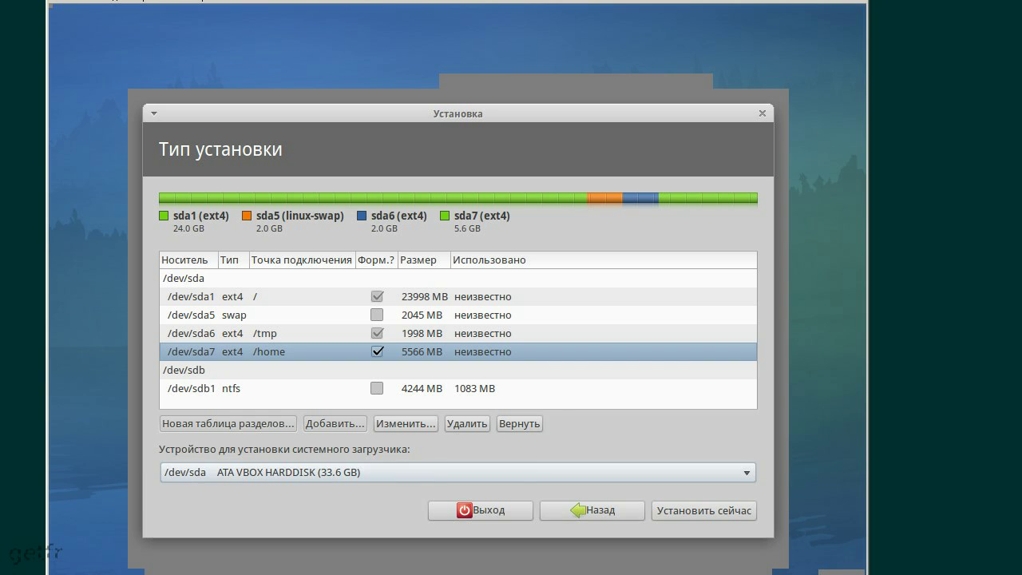
left_click(676, 510)
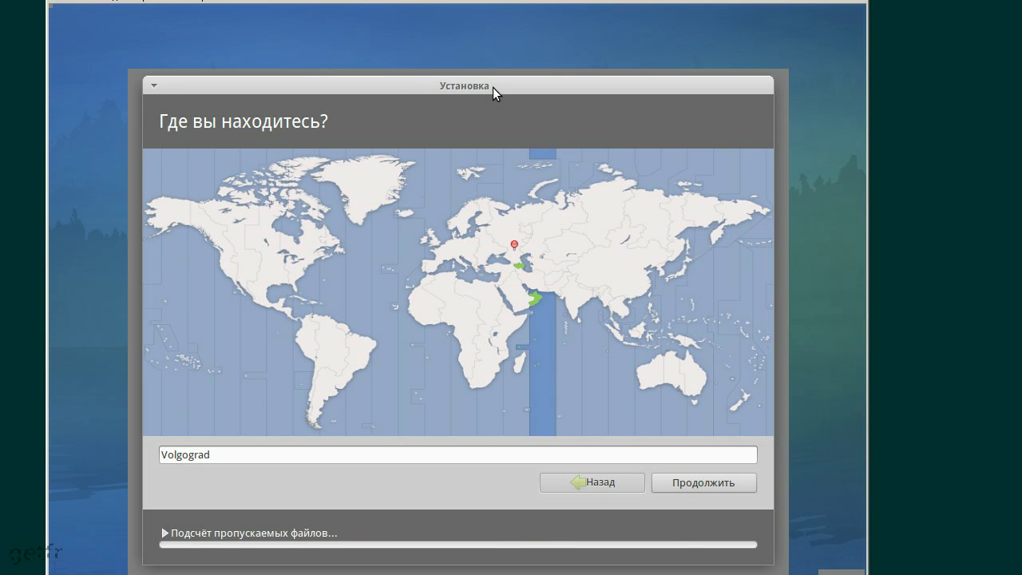
Set the installer location to Moscow on the time zone map and continue
left_click(505, 232)
left_click(224, 460)
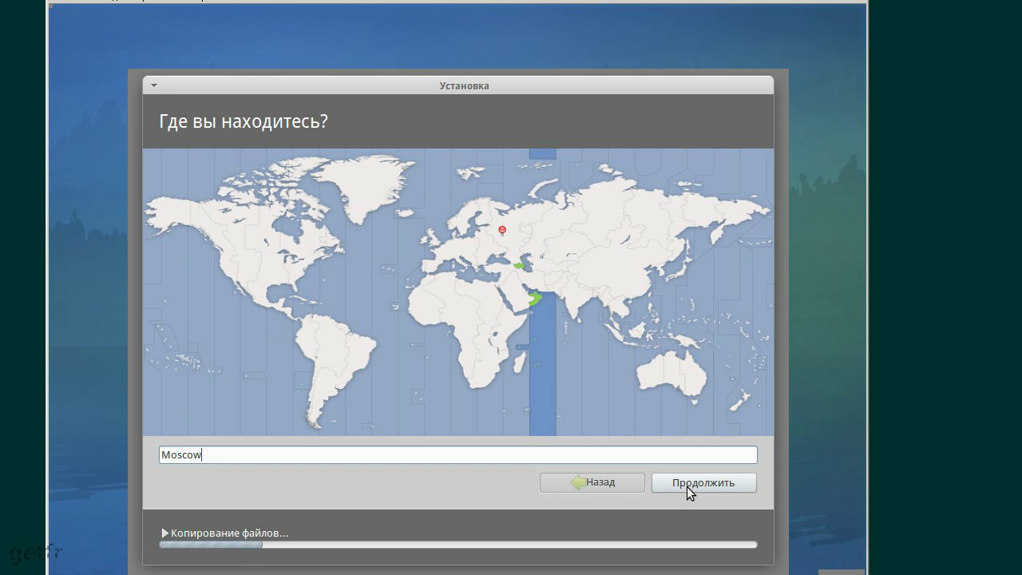
left_click(549, 243)
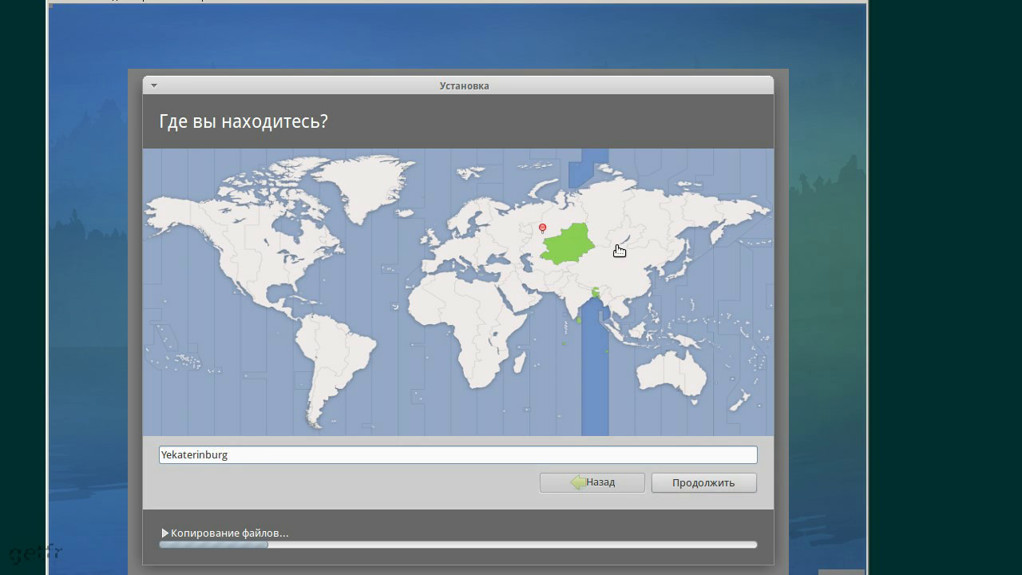
left_click(517, 230)
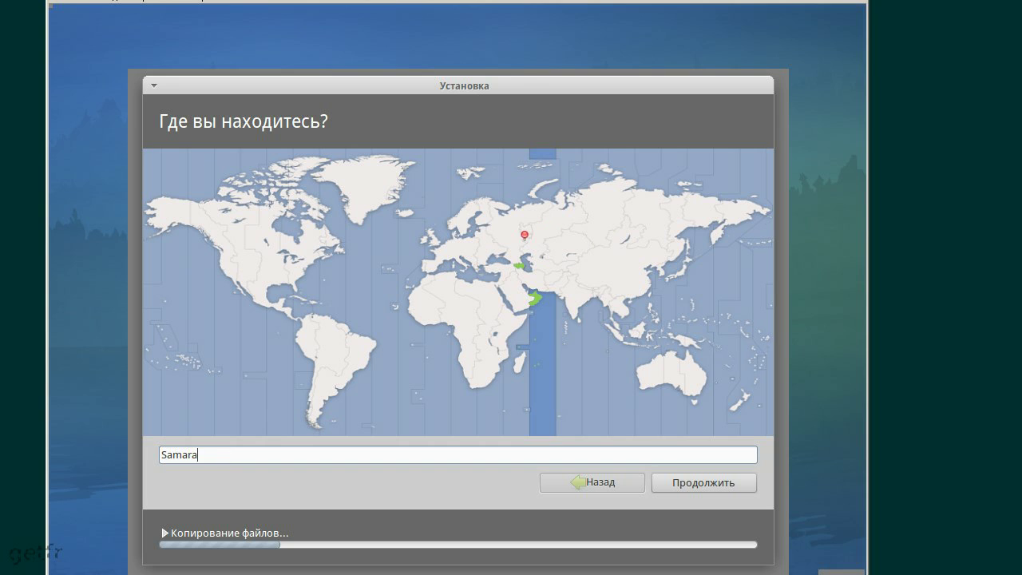
left_click(504, 230)
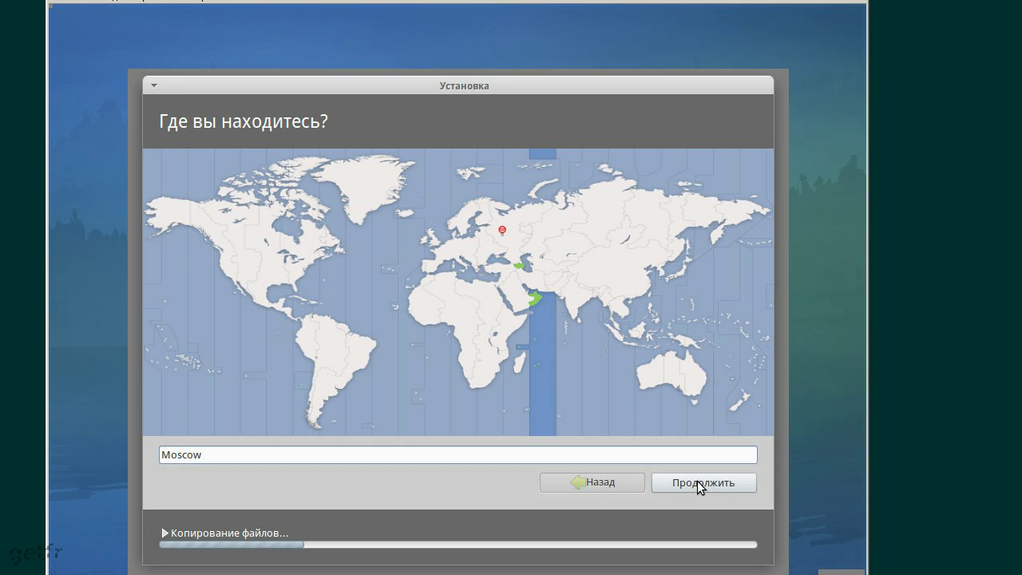
left_click(697, 480)
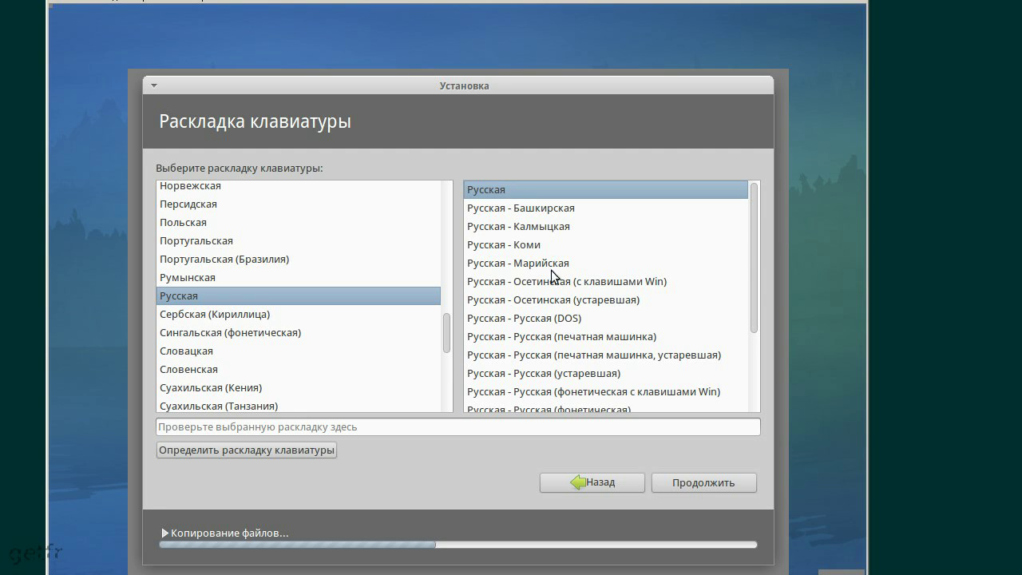
Accept the Русская / Русская keyboard layout and continue to account setup
left_click(724, 485)
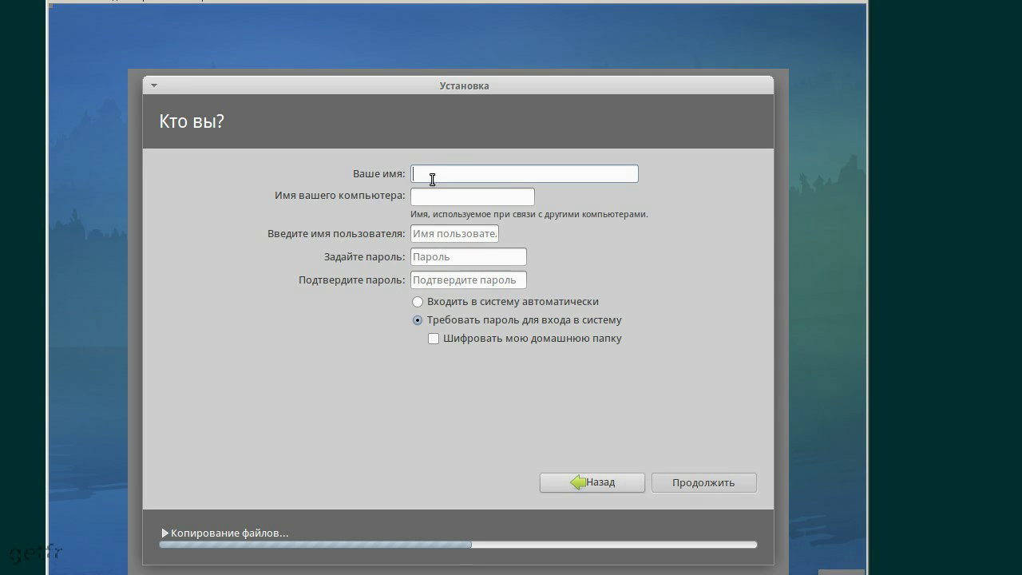
Enter the user's name in Ваше имя, correcting wrong-layout attempts, so the other fields auto-fill
left_click(436, 236)
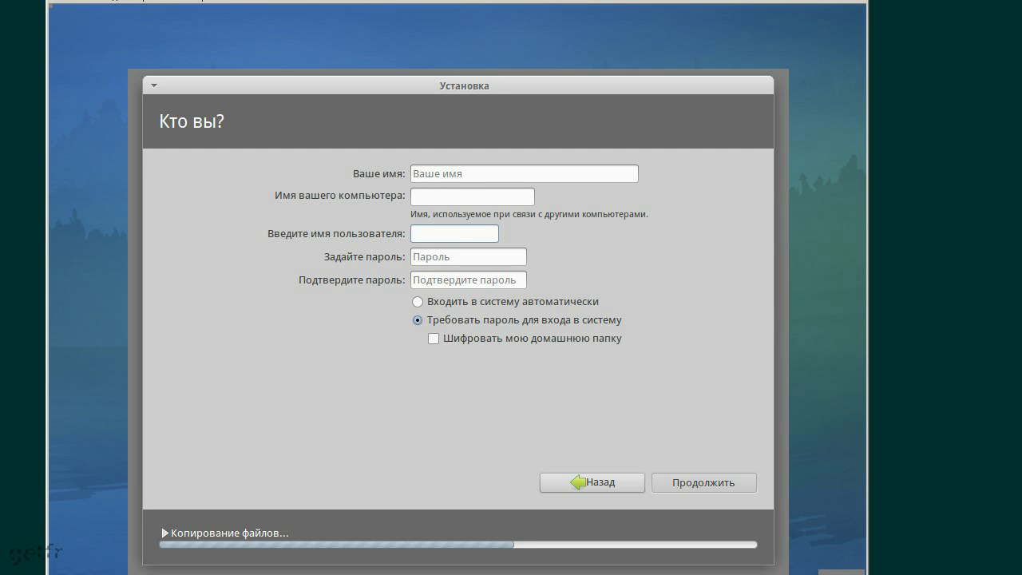
left_click(435, 172)
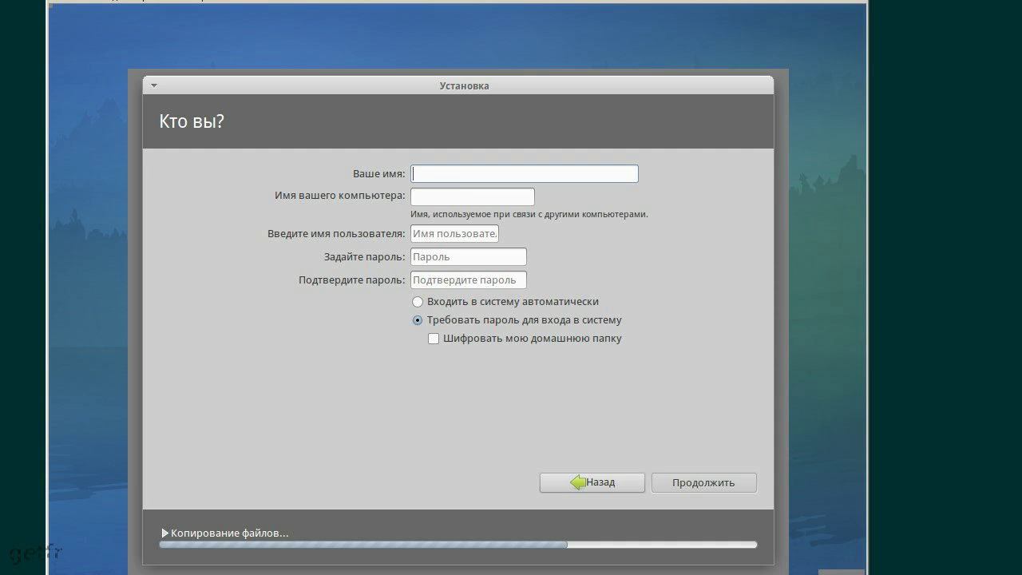
type("Dfc")
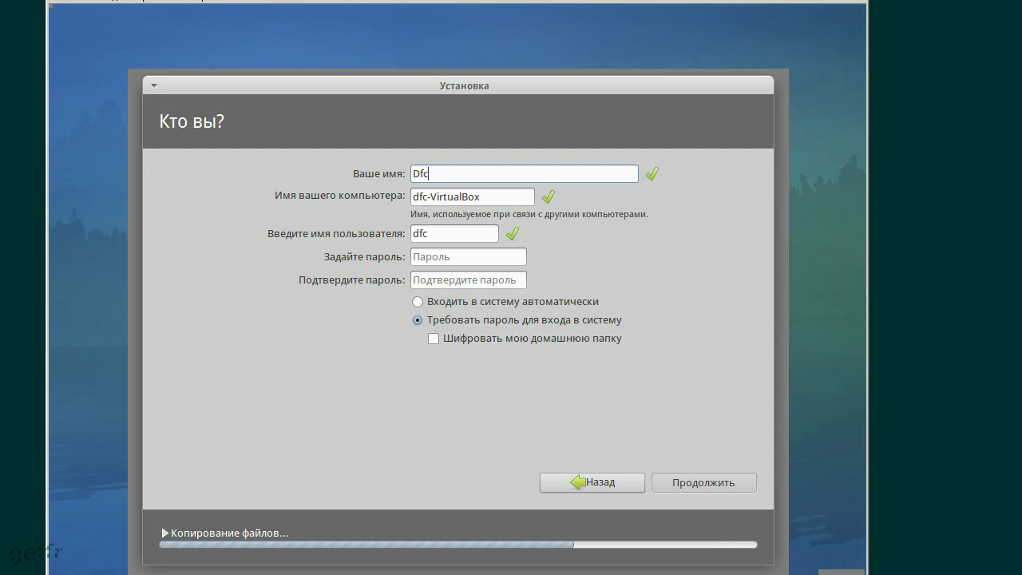
type("z")
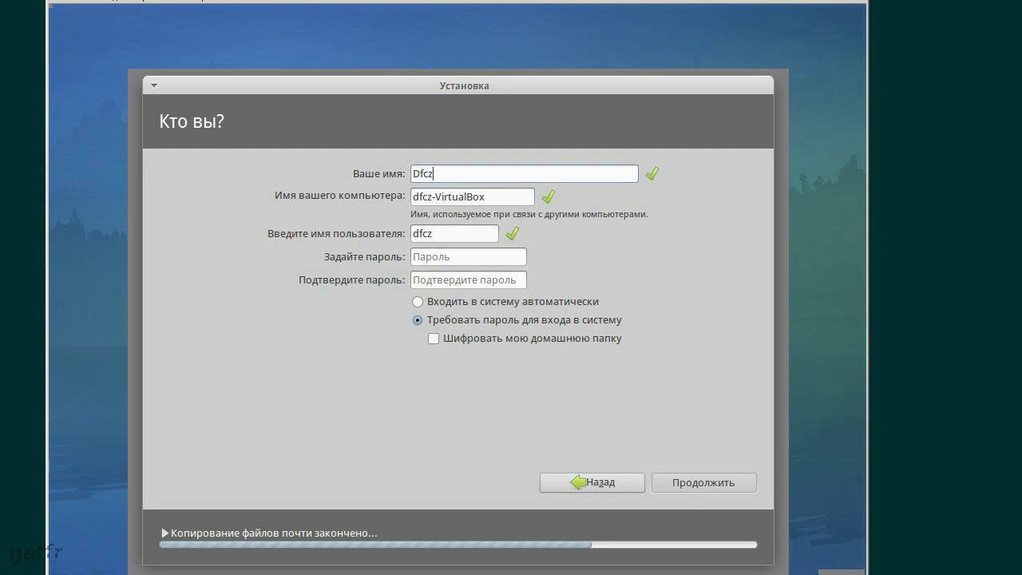
type("шш")
key("BackSpace")
key("BackSpace")
key("BackSpace")
key("BackSpace")
key("BackSpace")
key("BackSpace")
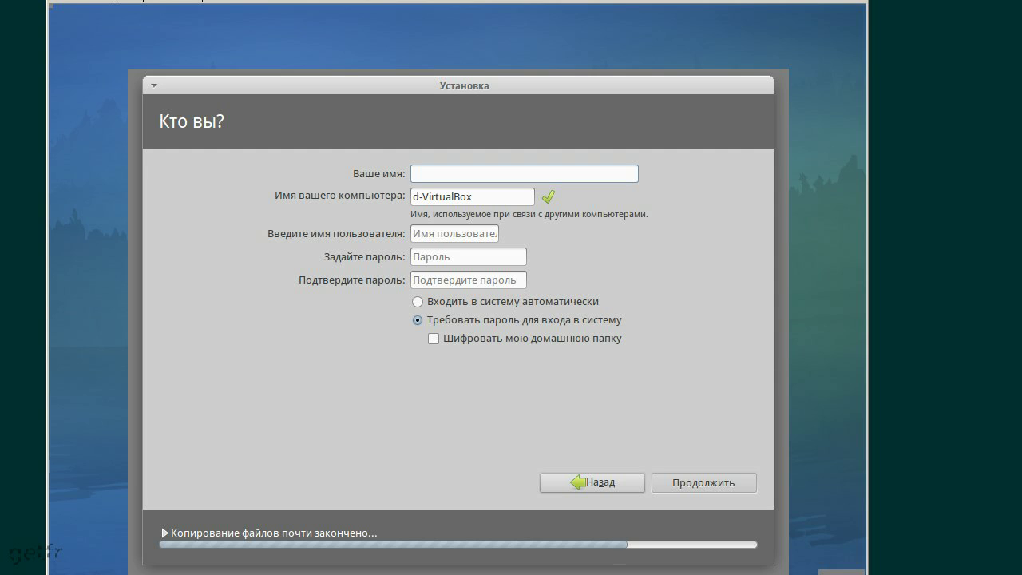
type("DFCZ")
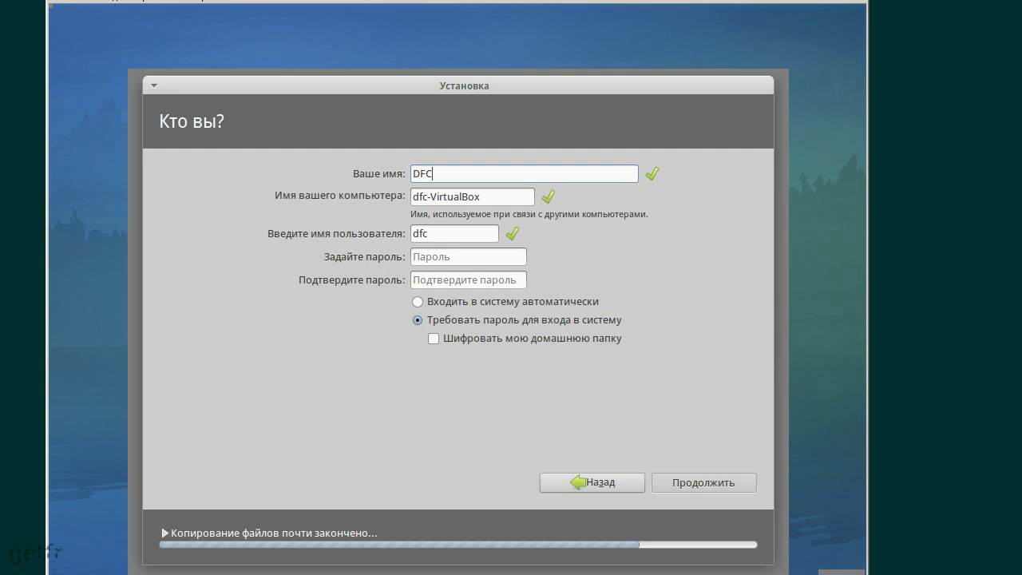
key("BackSpace")
key("BackSpace")
key("BackSpace")
key("BackSpace")
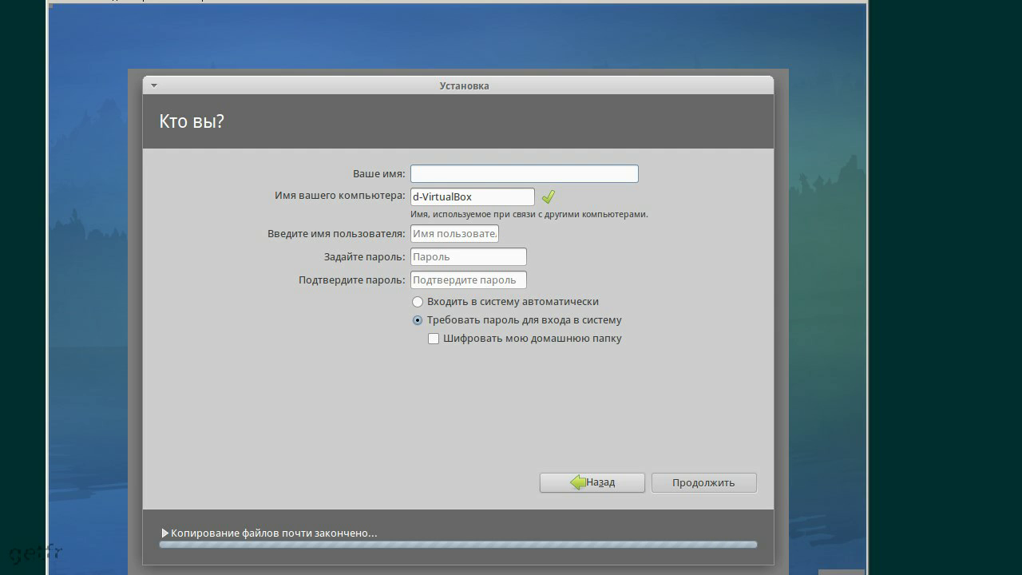
type("Vas")
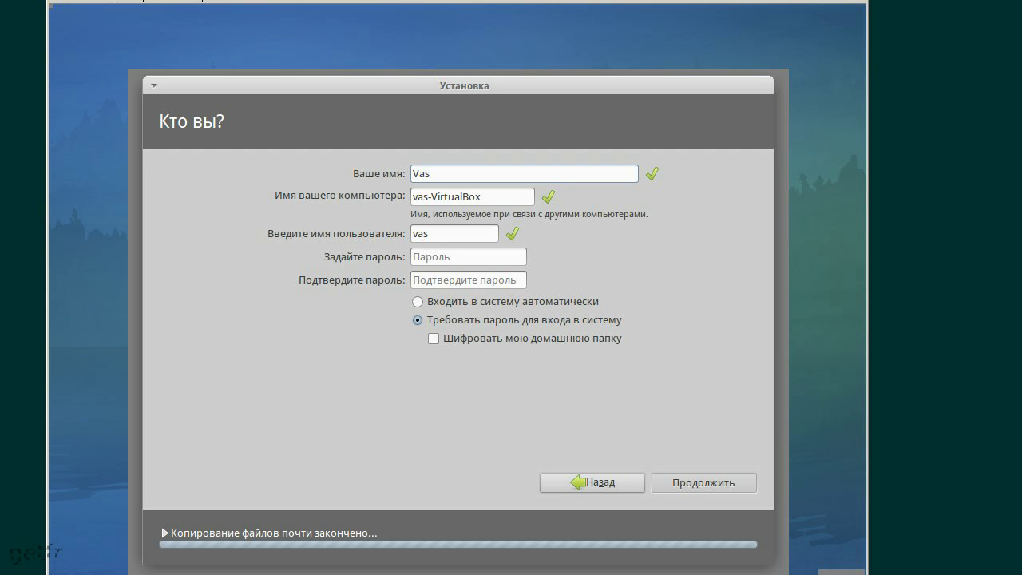
type("ya")
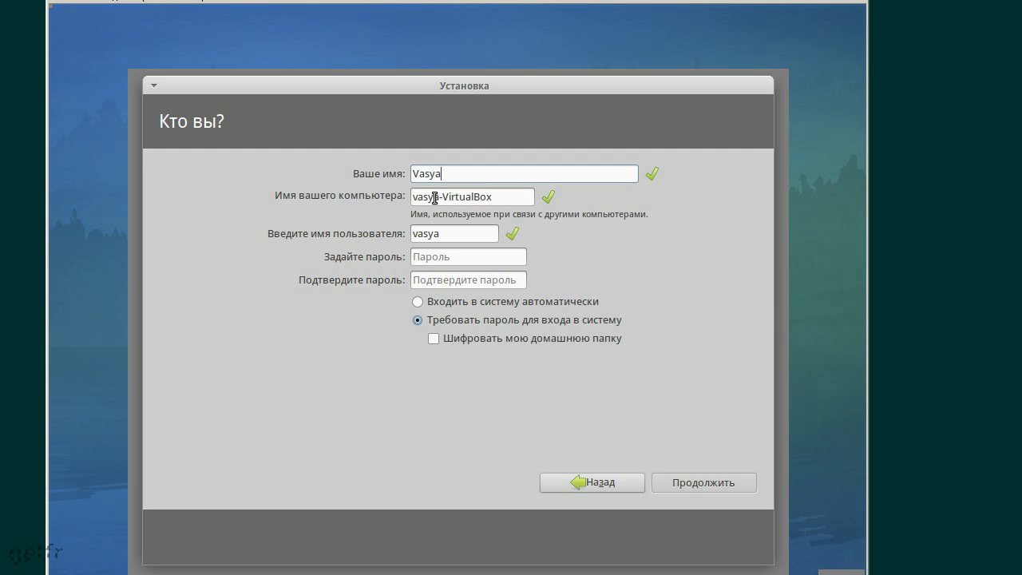
Replace the generated username with a short new login and move to the password field
left_click(439, 198)
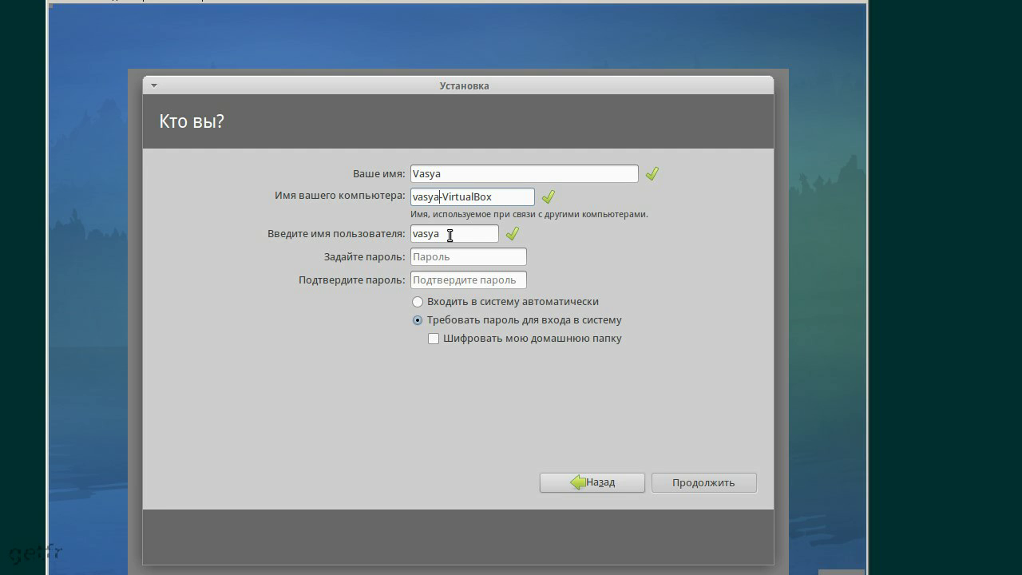
left_click_drag(449, 235, 352, 228)
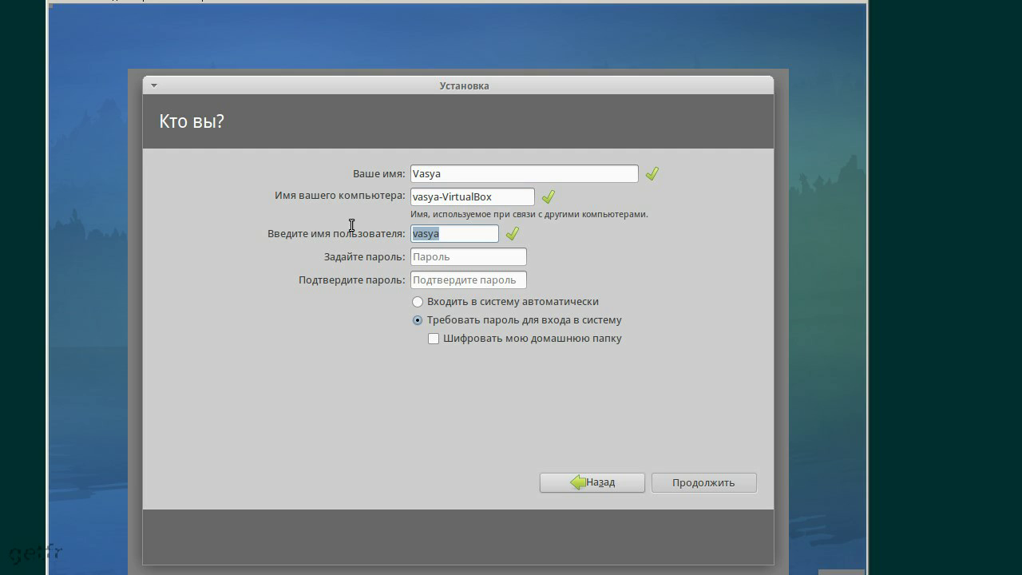
type("u")
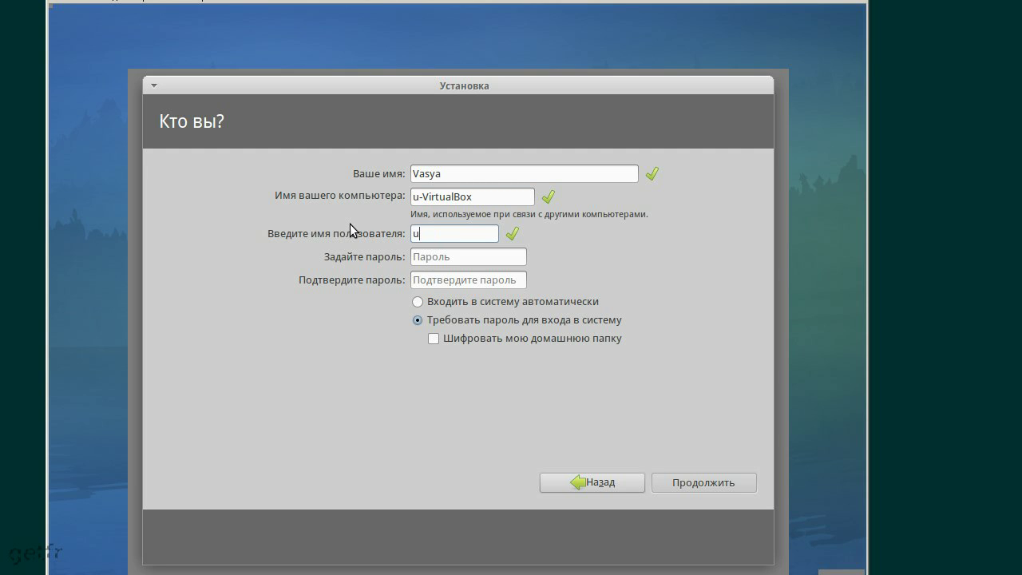
type("ser1")
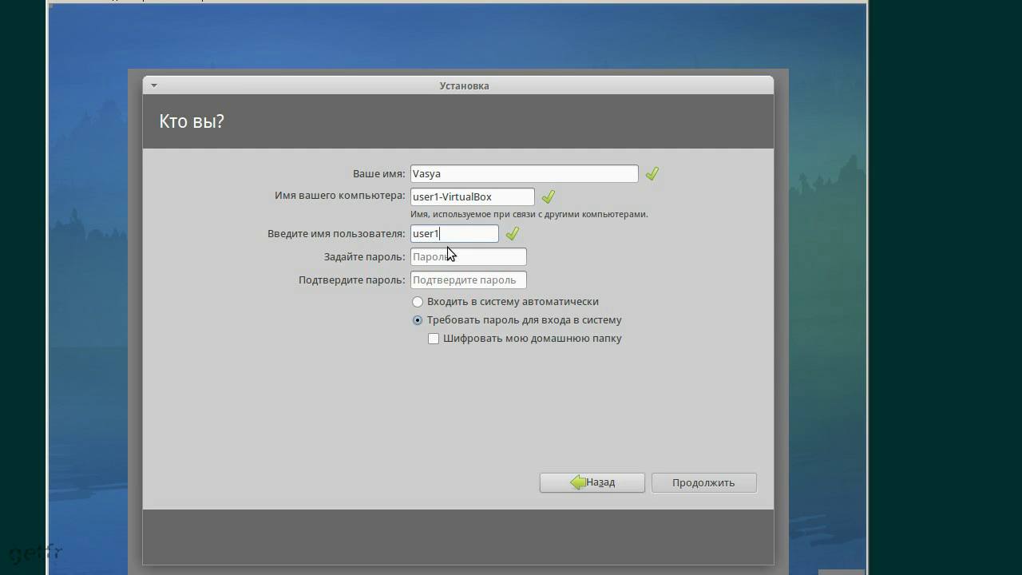
left_click(466, 261)
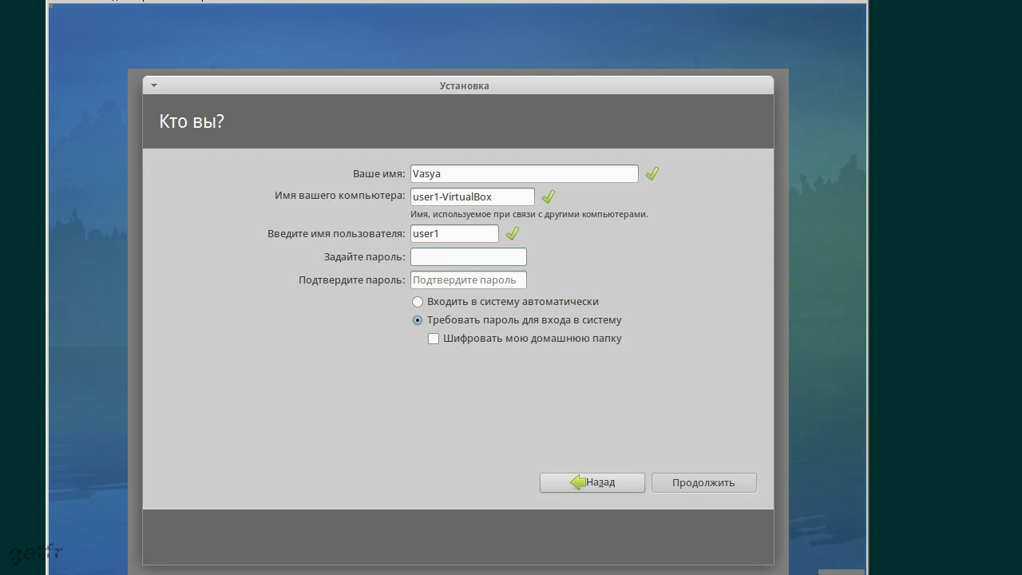
Enter a six-character account password in Задайте пароль, then go to the confirmation field
type("12345")
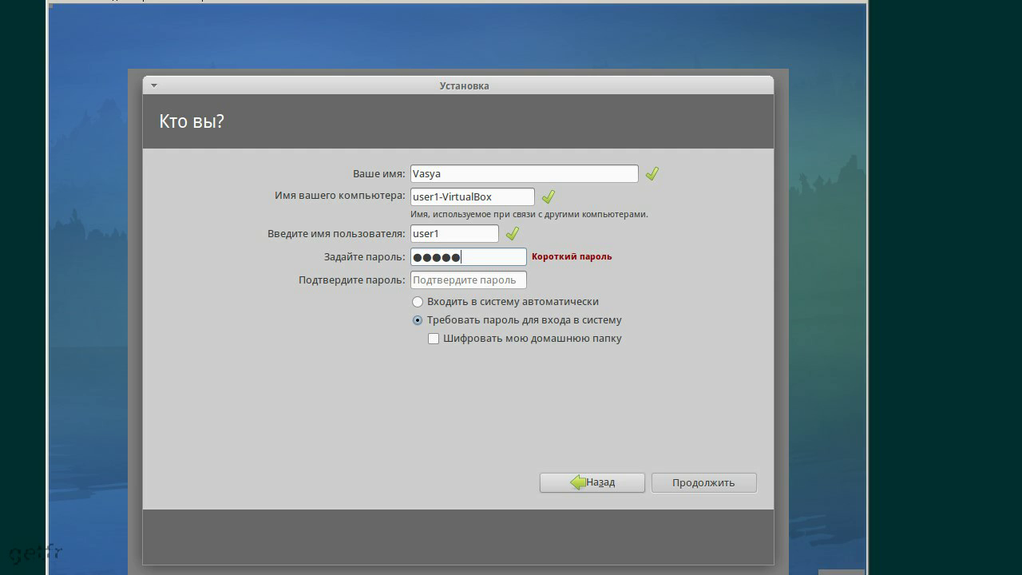
type("6")
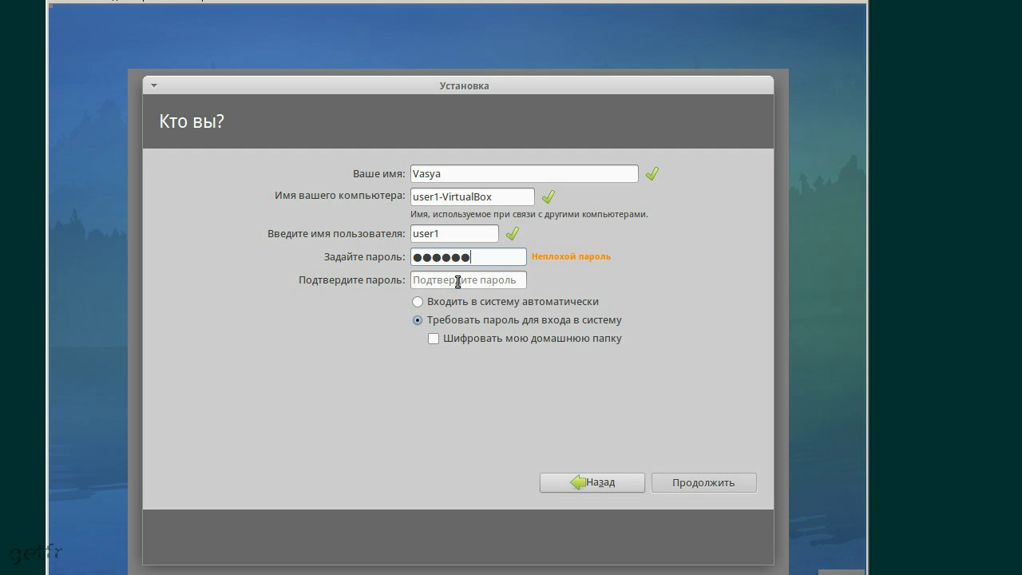
left_click(458, 281)
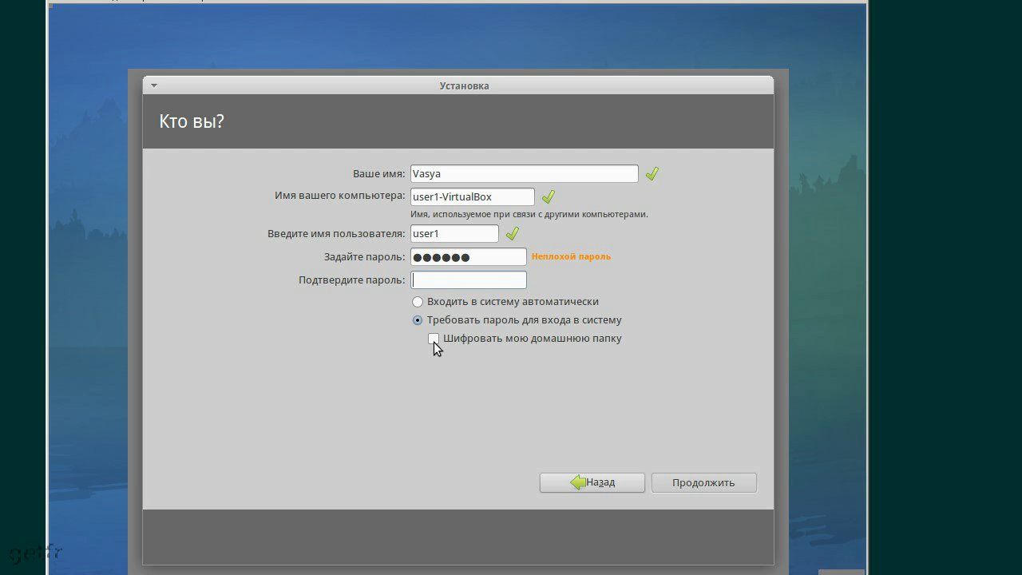
Leave home folder encryption off, confirm the password, and submit the account details
left_click(434, 338)
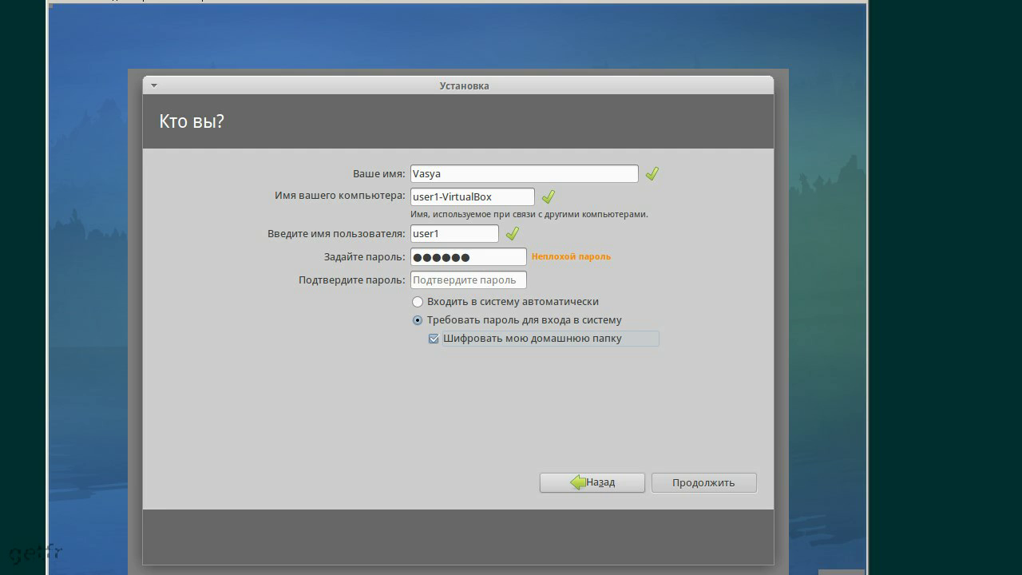
left_click(433, 338)
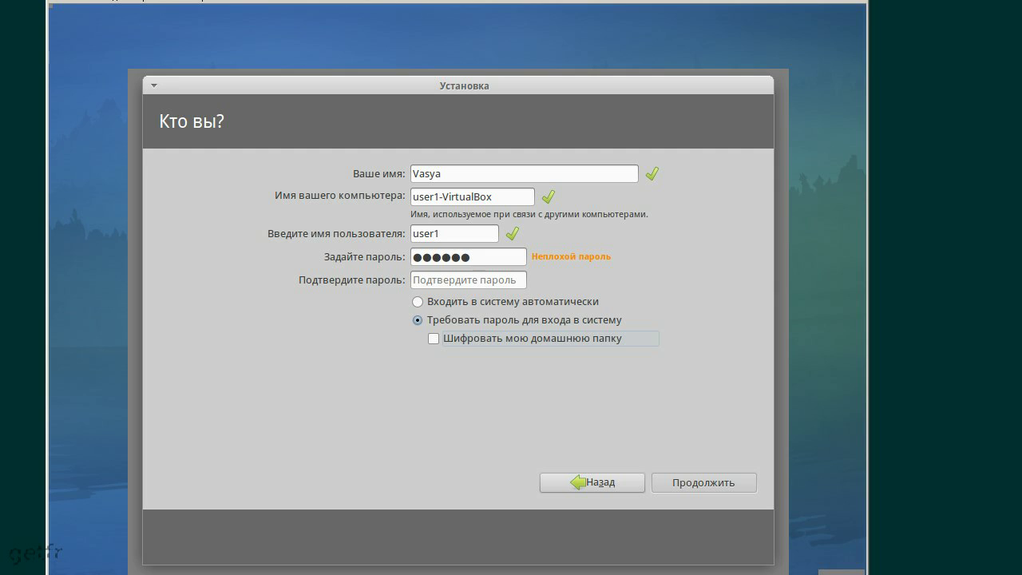
left_click(452, 283)
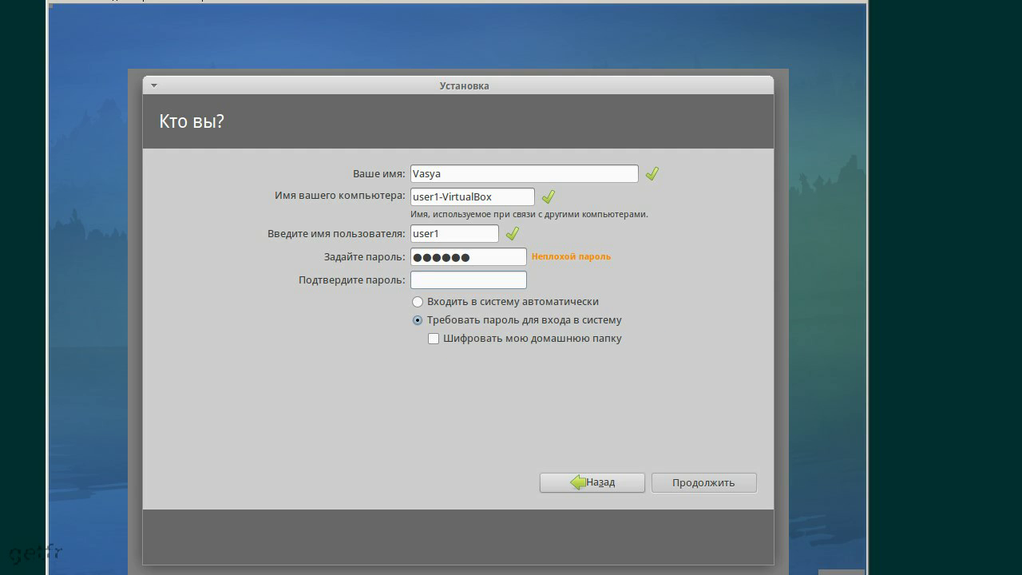
type("123456")
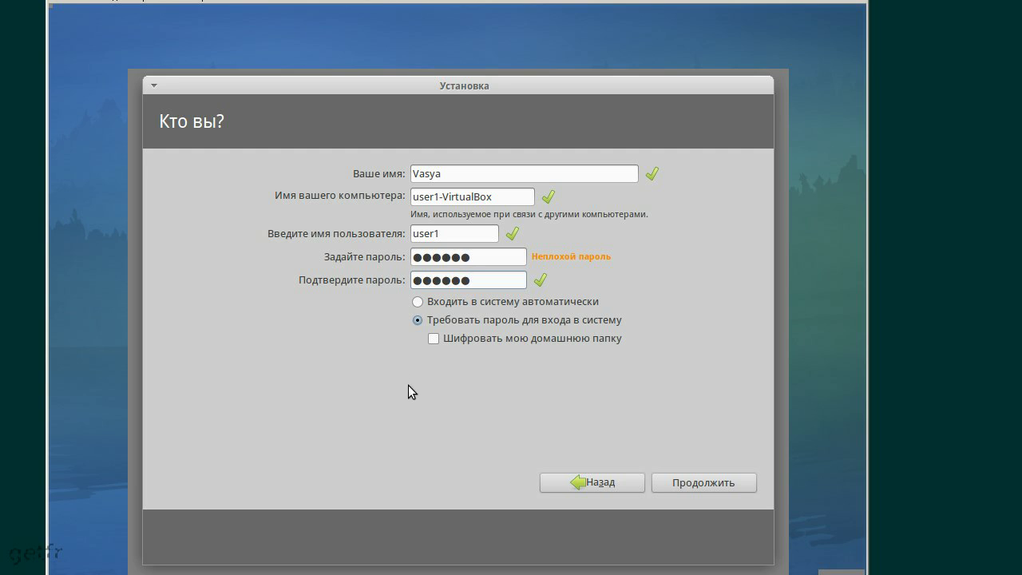
left_click(723, 483)
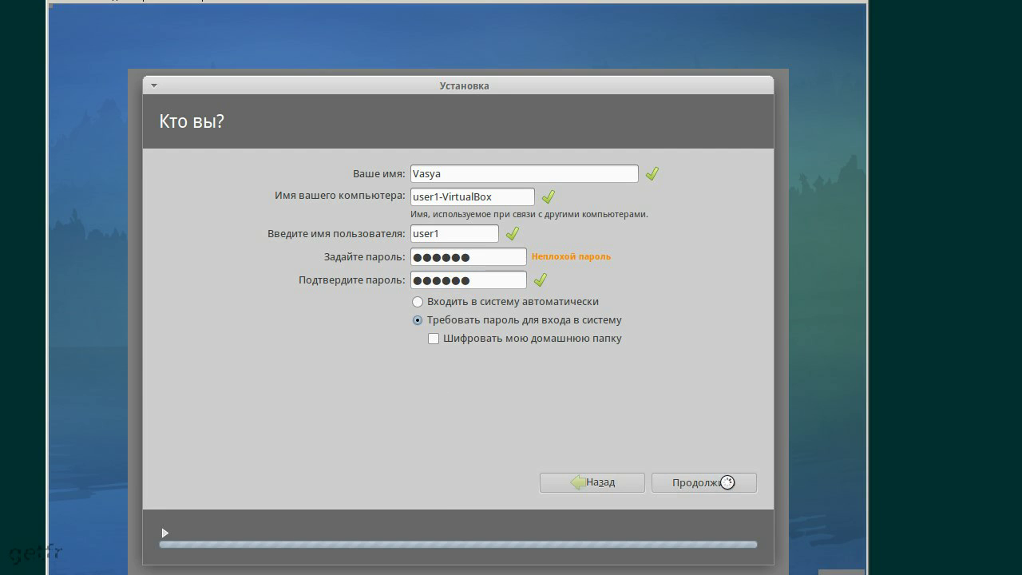
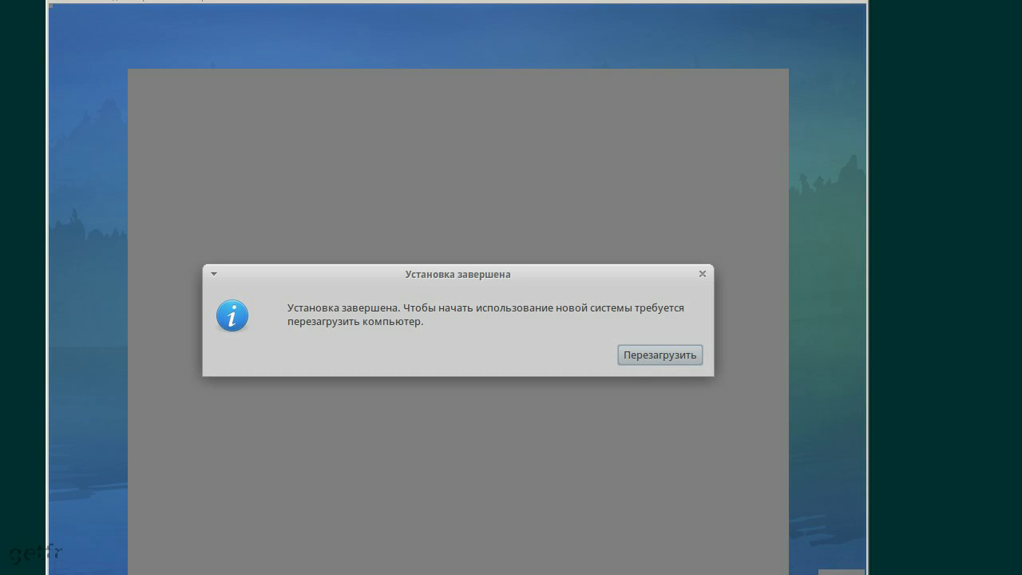
Reboot the newly installed Xubuntu guest from the 'Установка завершена' dialog
left_click(668, 355)
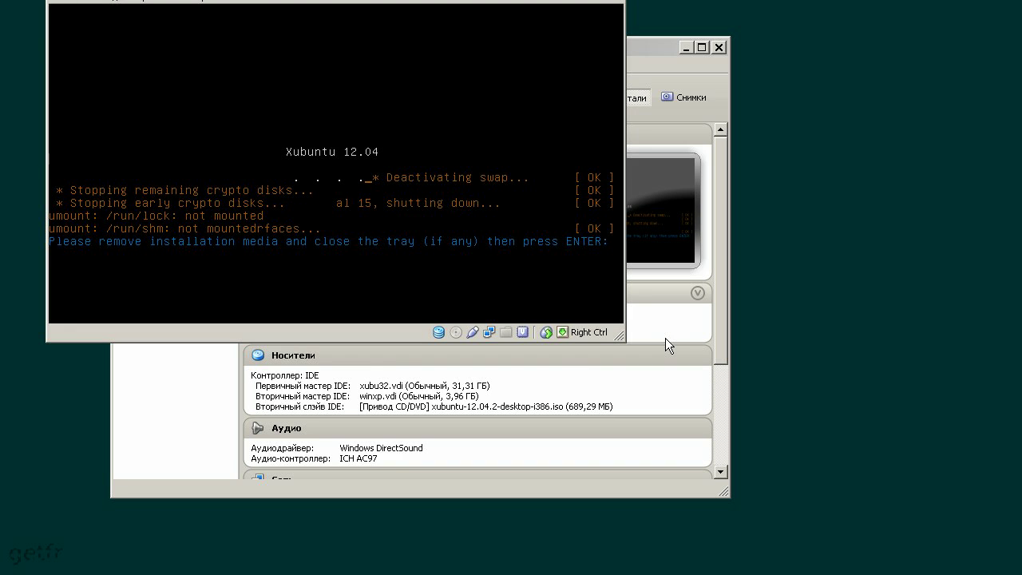
Continue the reboot and browse the GRUB entries: Windows XP, memory test, recovery mode
key("Return")
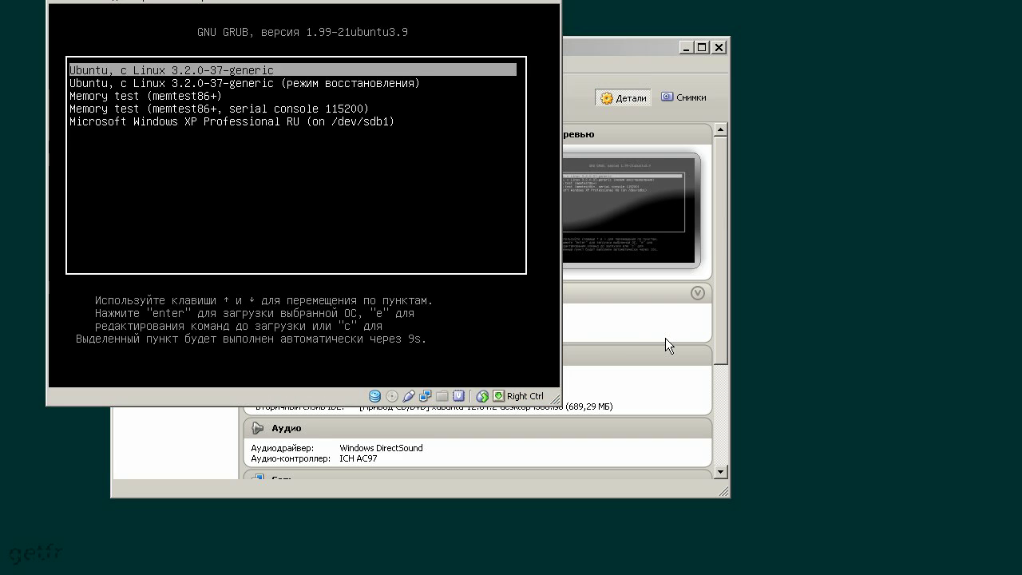
key("Down")
key("Down")
key("Down")
key("Down")
key("Up")
key("Up")
key("Up")
key("Up")
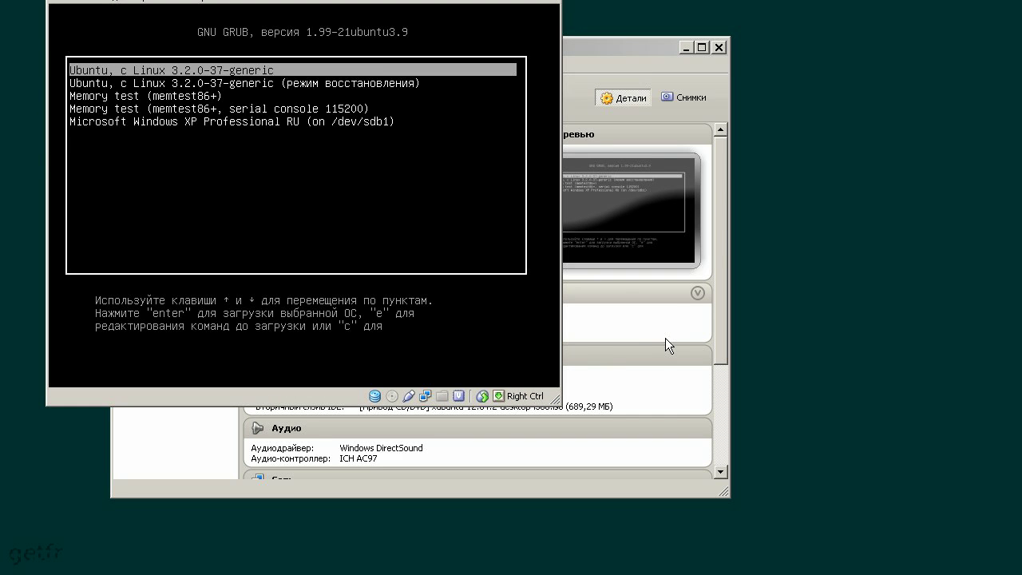
key("Down")
key("Down")
key("Down")
key("Down")
key("Up")
key("Up")
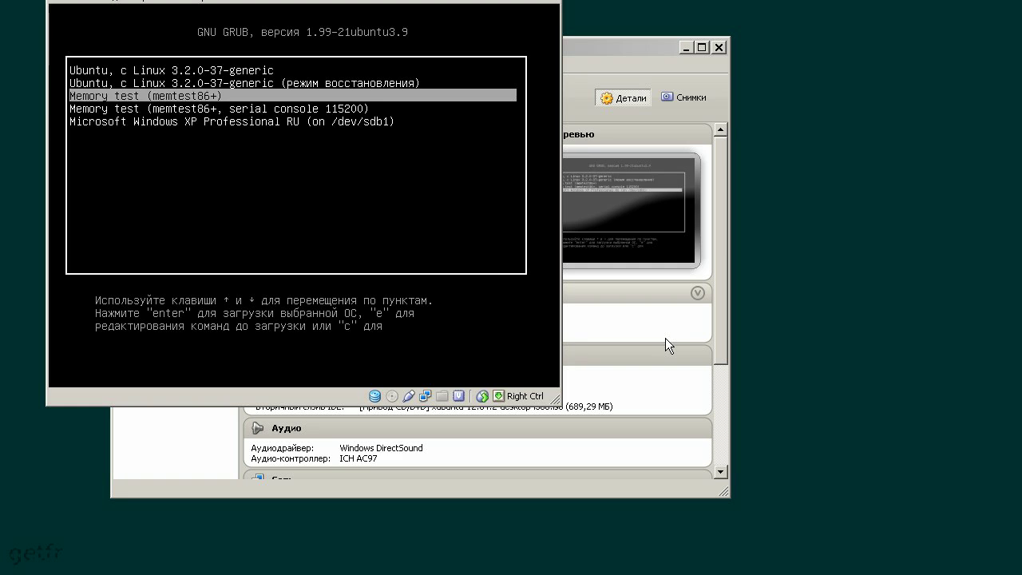
key("Up")
key("Up")
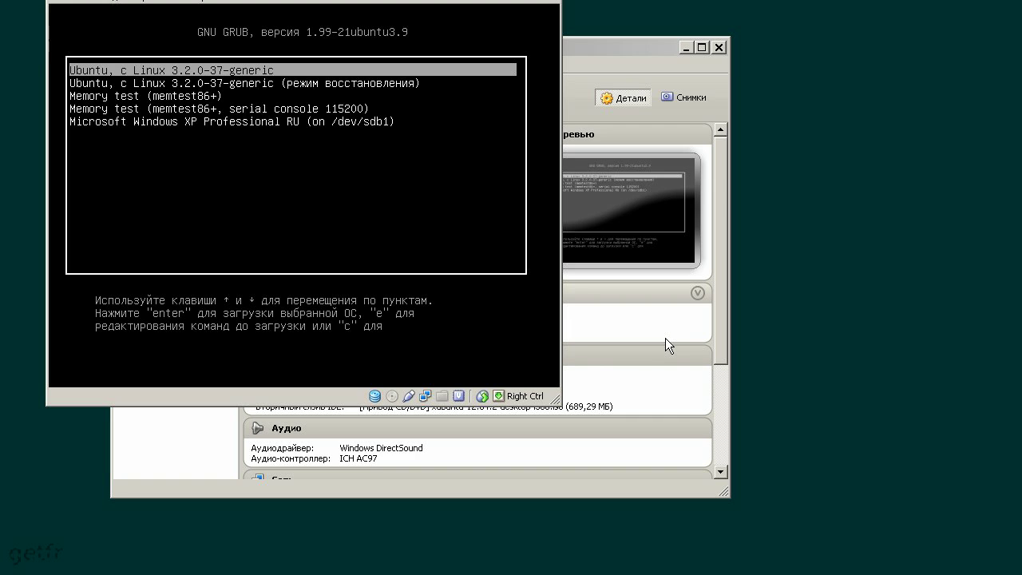
key("Down")
key("Up")
key("Down")
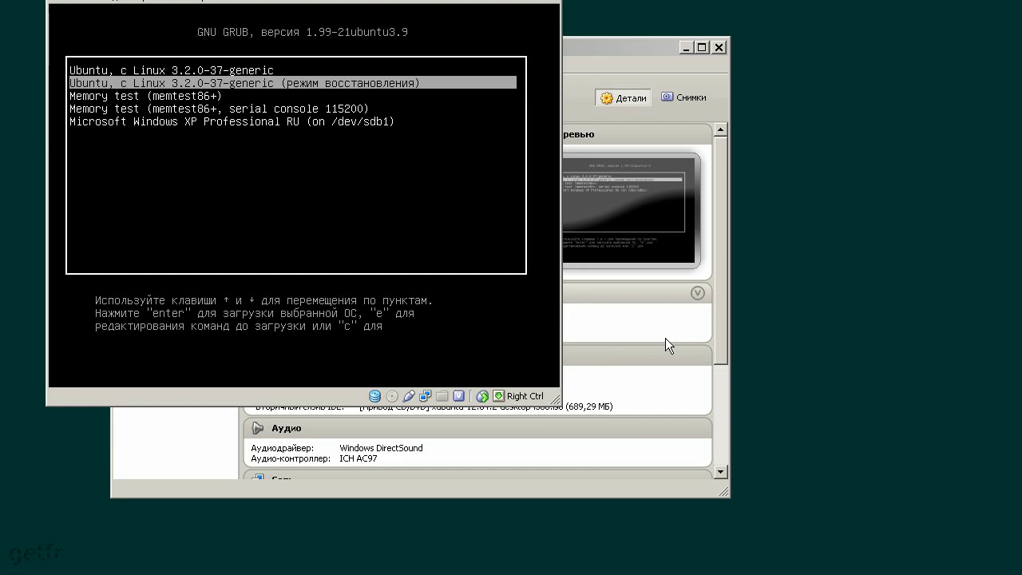
key("Up")
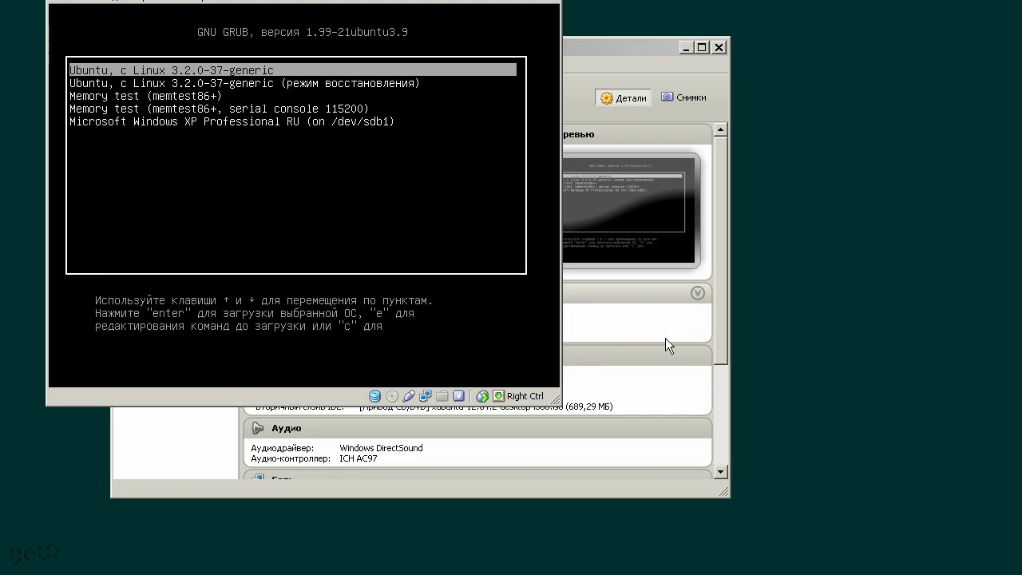
Boot the first 'Ubuntu, с Linux 3.2.0-37-generic' entry from the GRUB menu
key("Down")
key("Down")
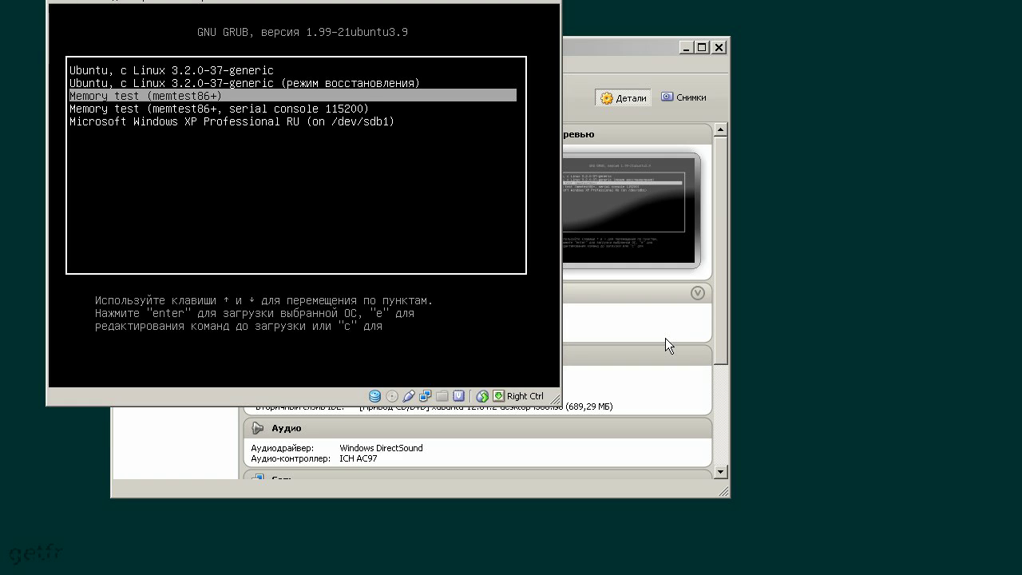
key("Down")
key("Down")
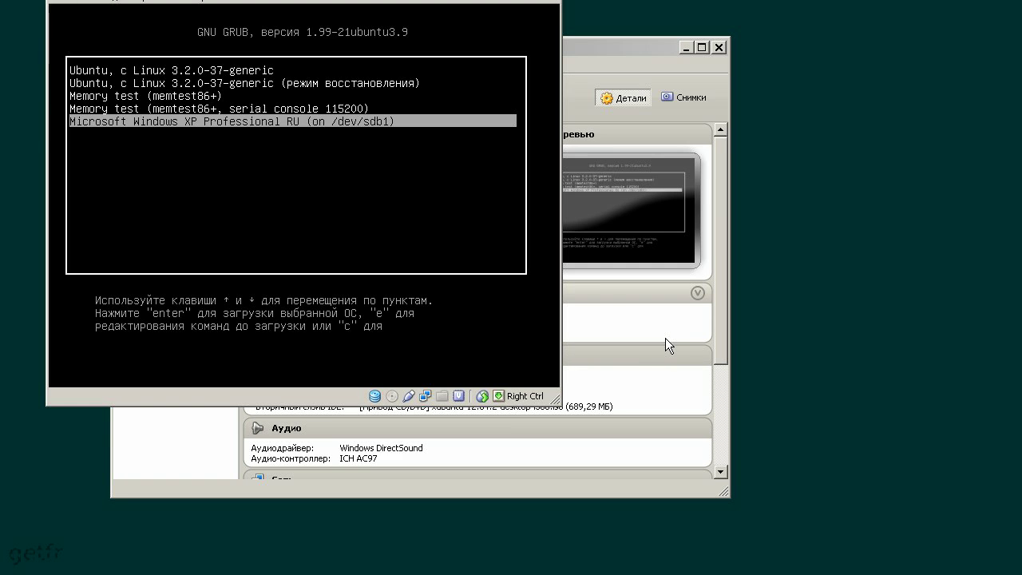
key("Up")
key("Up")
key("Down")
key("Down")
key("Up")
key("Up")
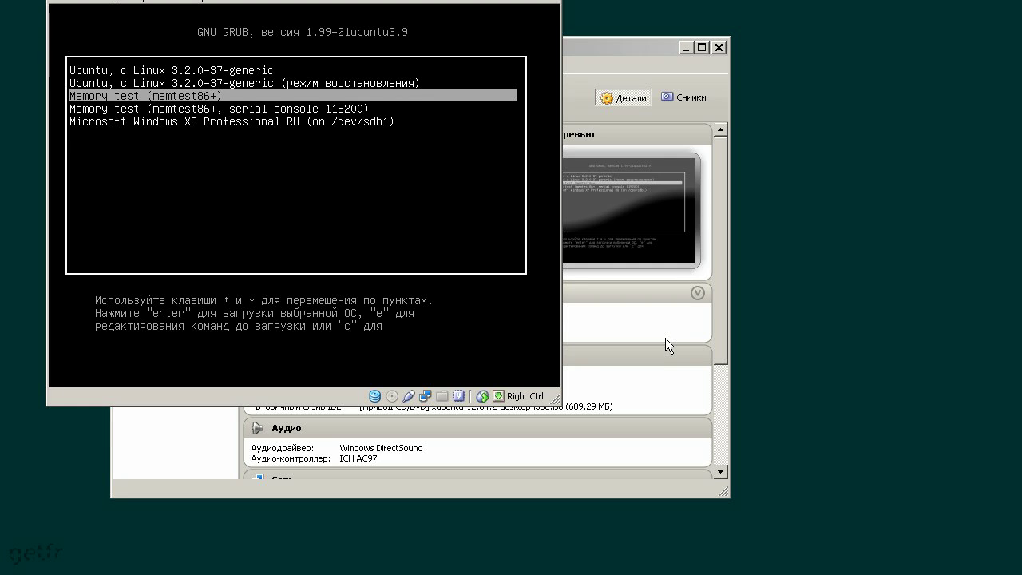
key("Up")
key("Up")
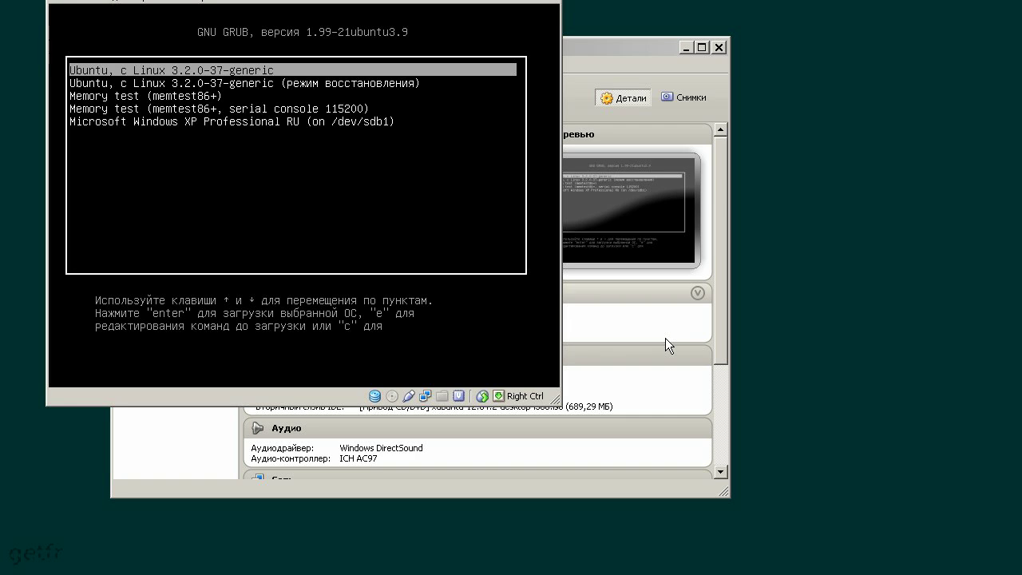
key("Down")
key("Down")
key("Down")
key("Down")
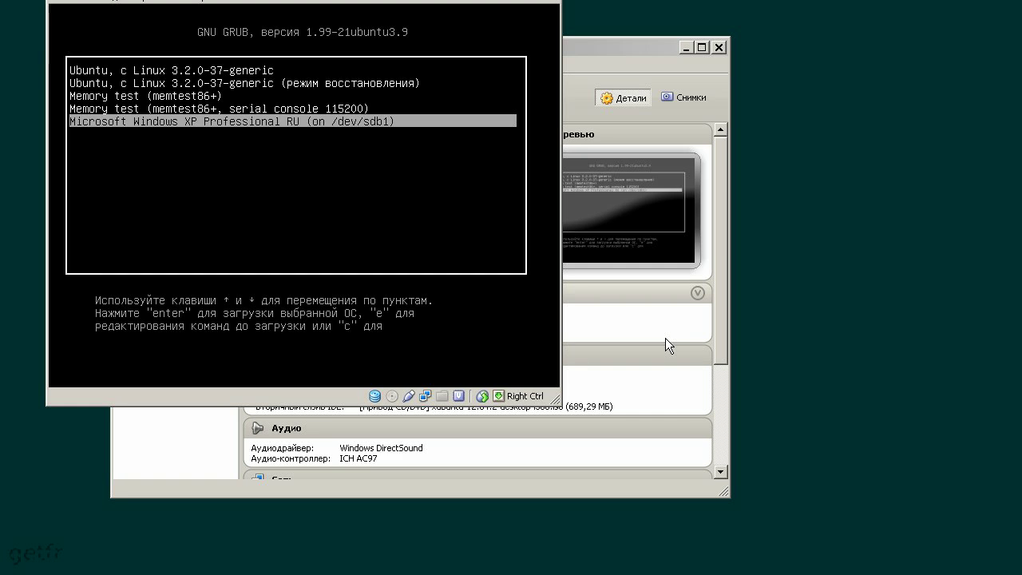
key("Up")
key("Up")
key("Up")
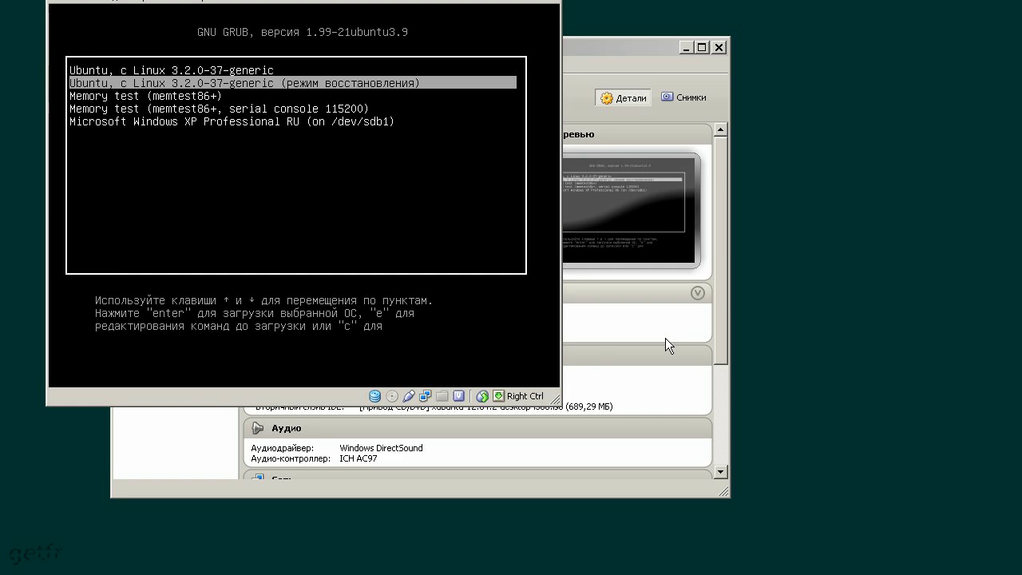
key("Up")
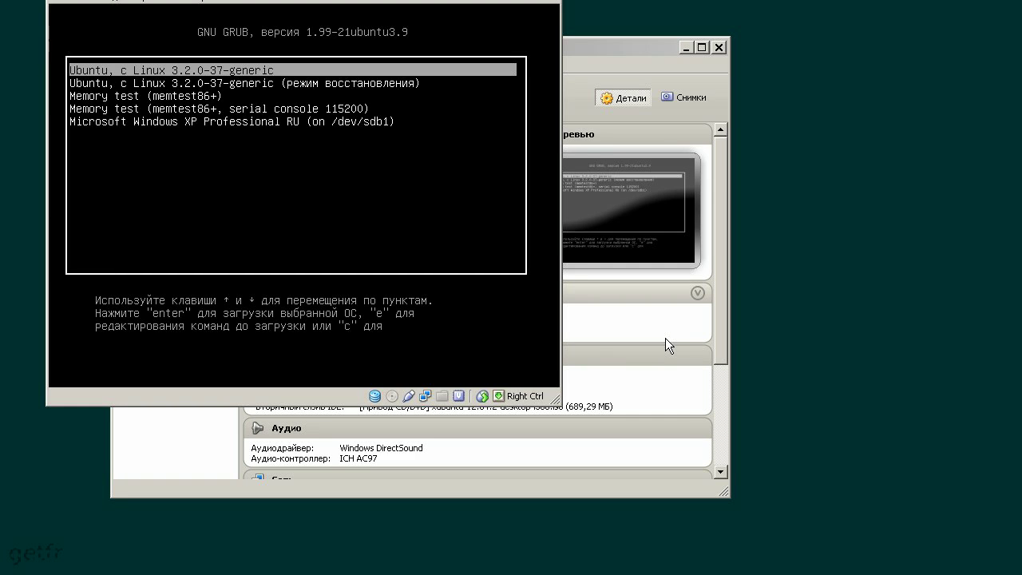
key("Return")
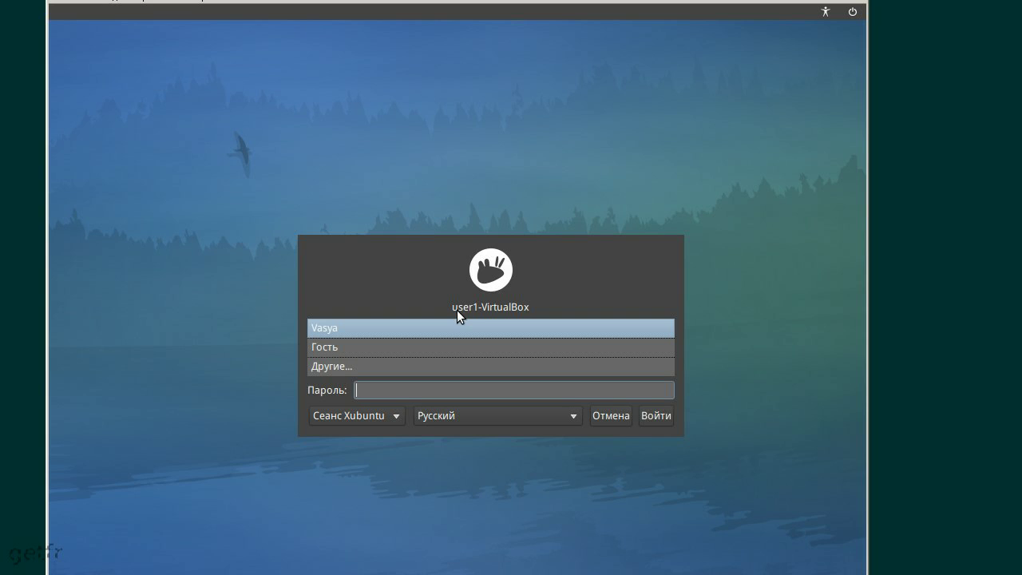
Log in to the Xubuntu guest with the account password
type("••••••")
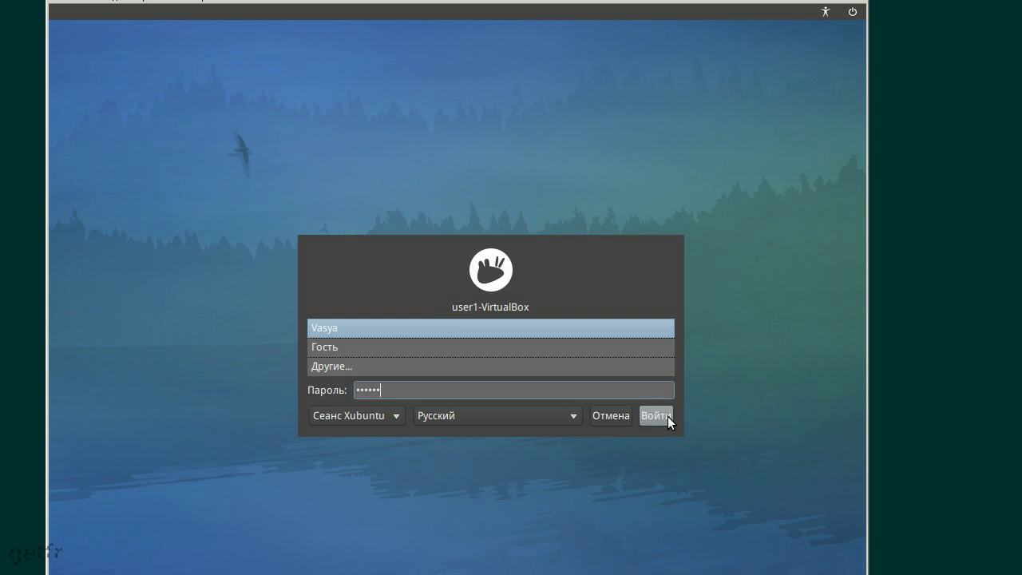
key("Return")
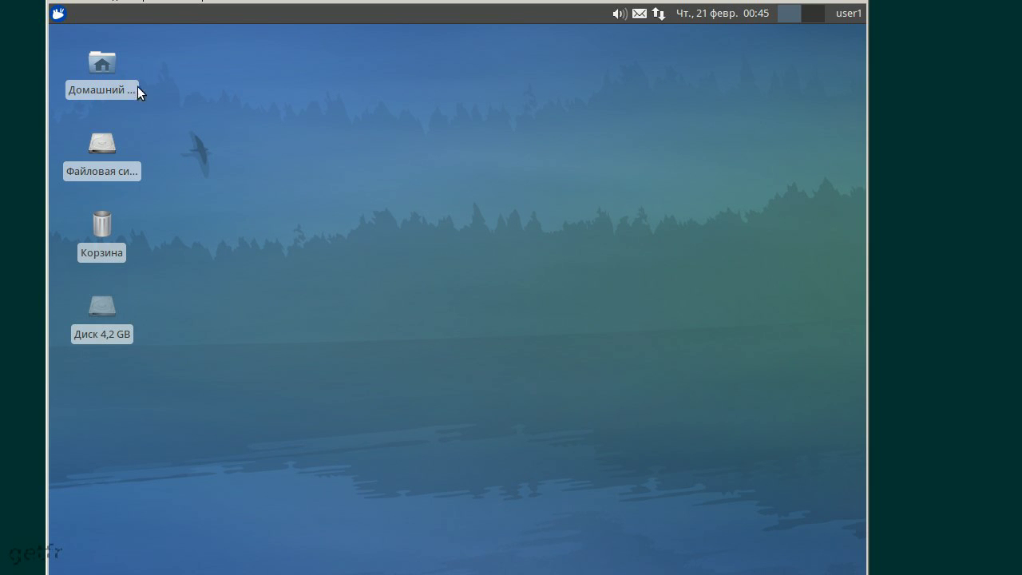
Browse the Xfce applications menu, then dismiss it by clicking the desktop
left_click(60, 21)
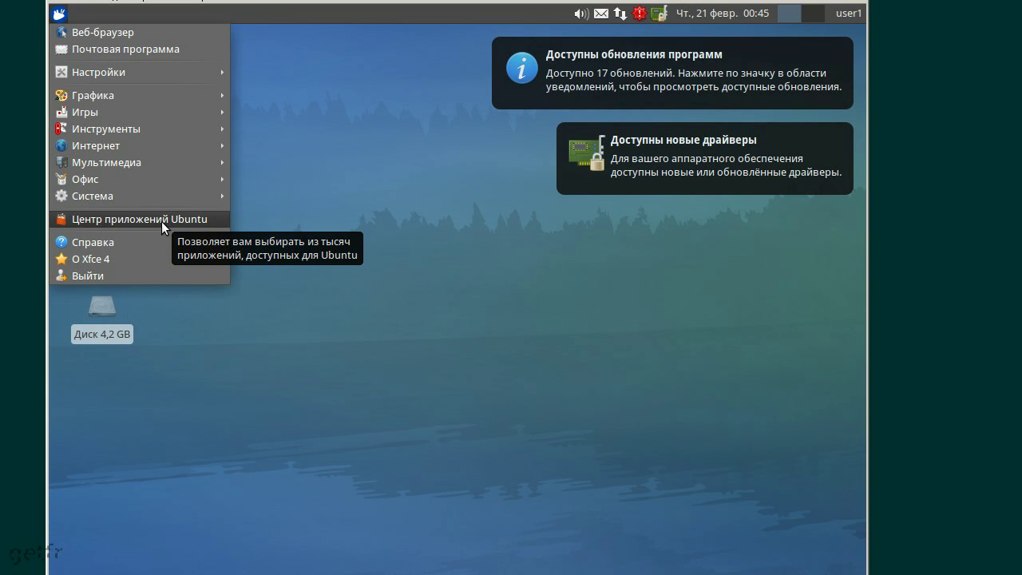
mouse_move(190, 68)
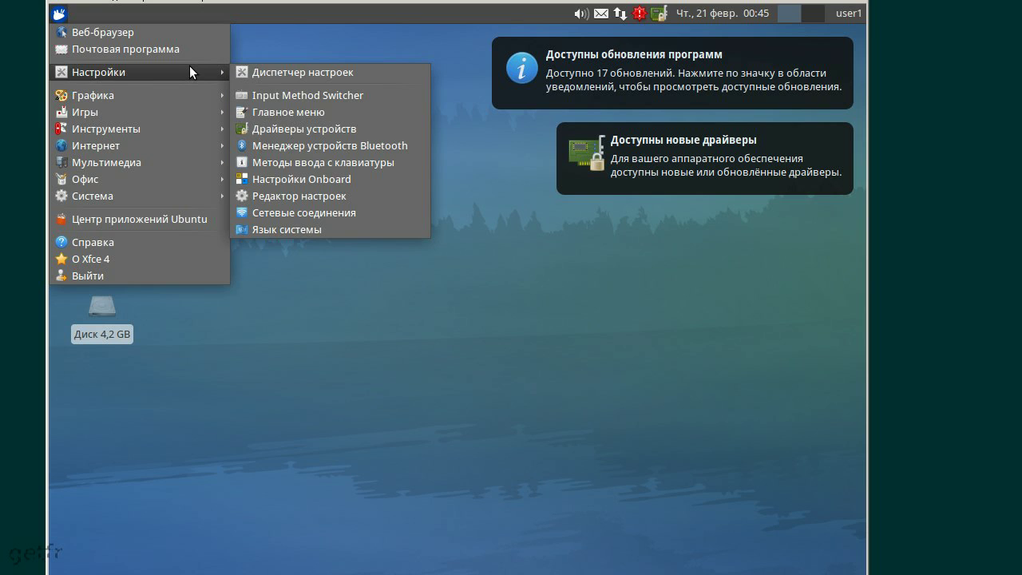
mouse_move(190, 102)
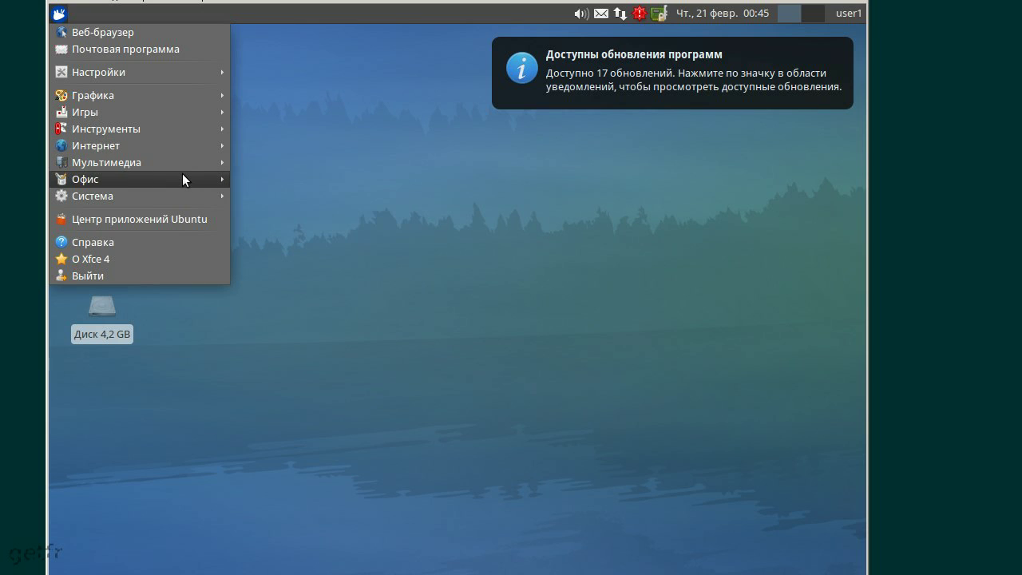
mouse_move(182, 174)
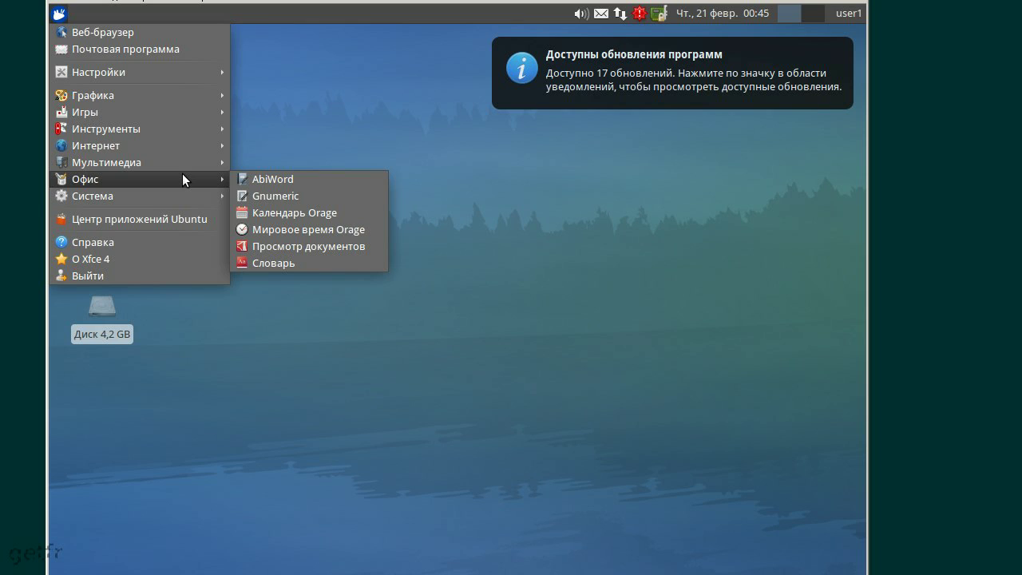
mouse_move(180, 198)
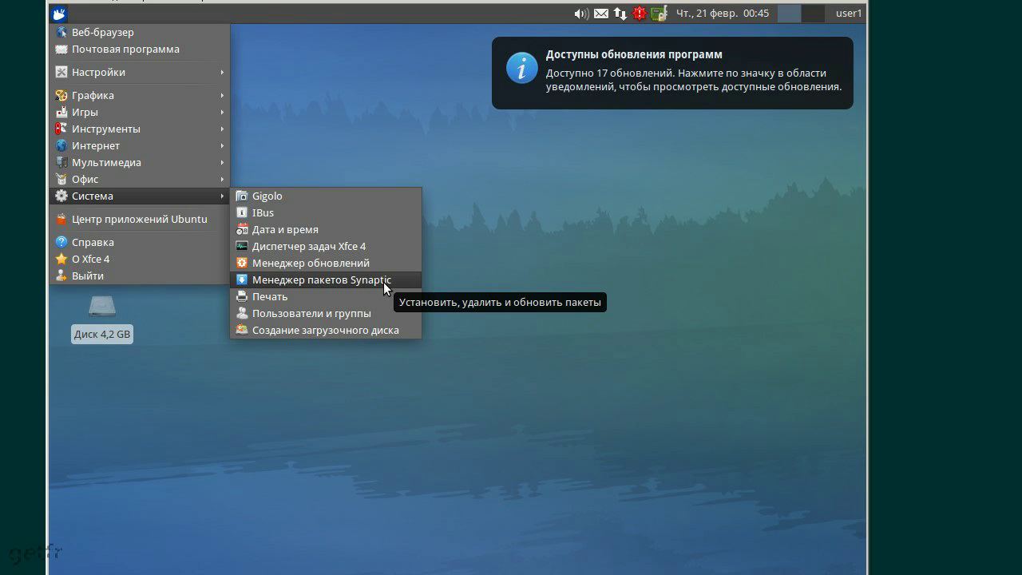
left_click(745, 219)
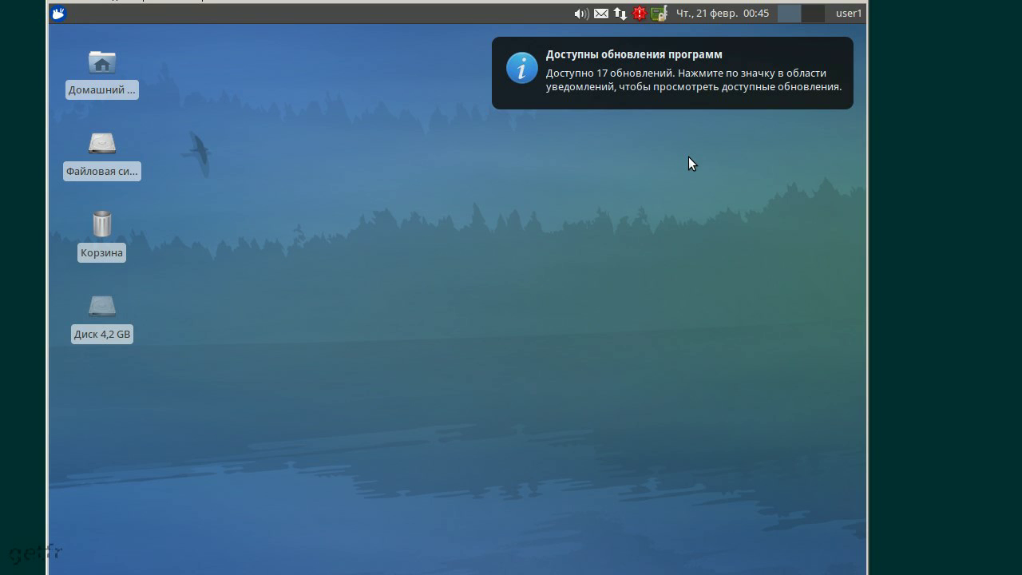
Show the 17 available updates from the update notifier and dismiss its notification
left_click(639, 14)
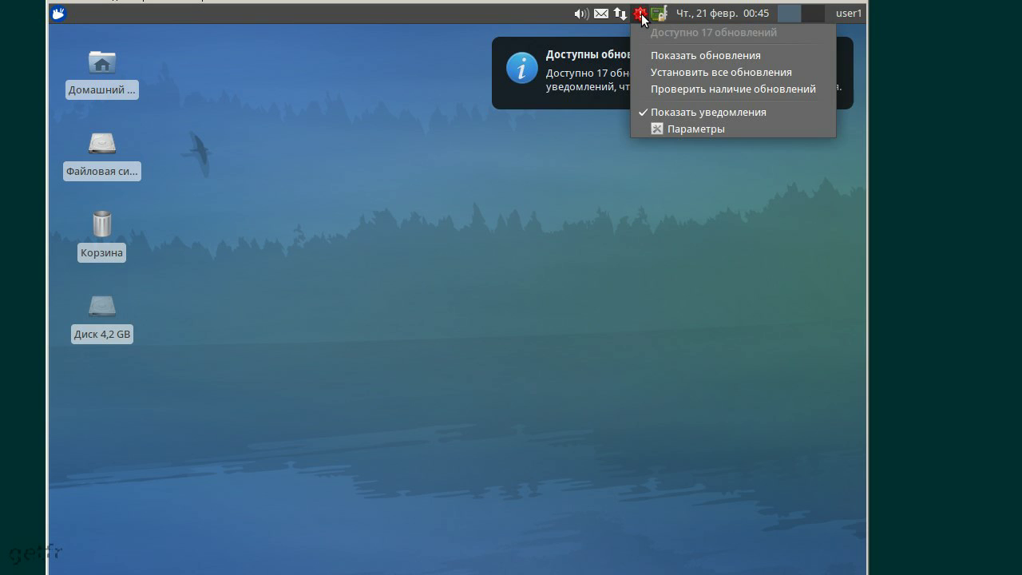
left_click(680, 55)
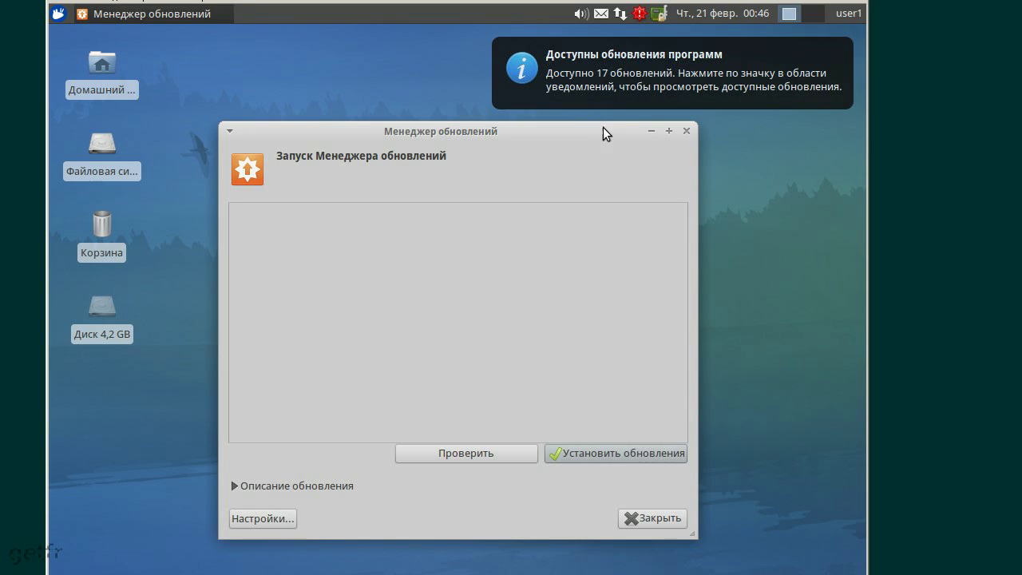
left_click(843, 45)
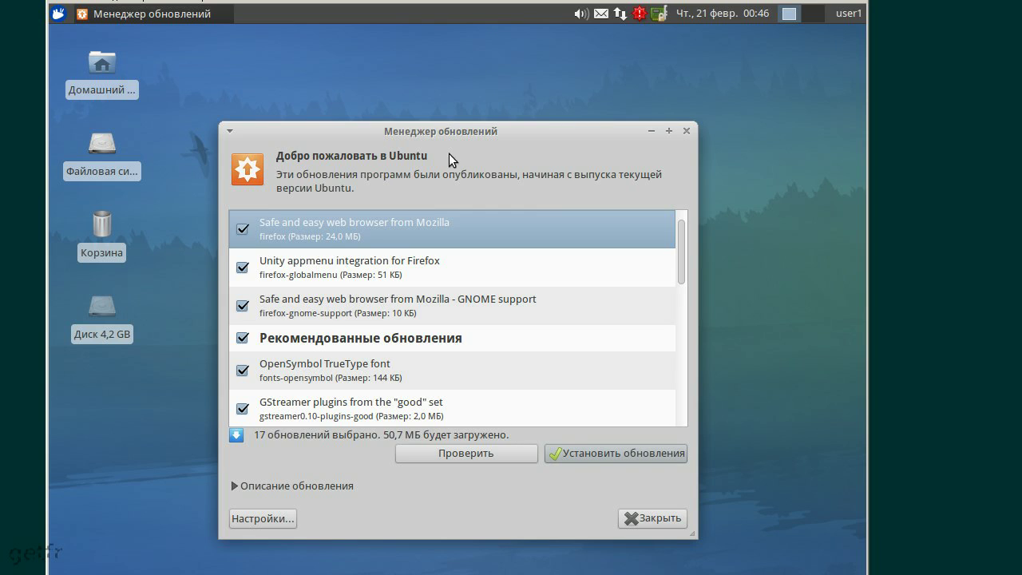
Reposition the Update Manager window and start installing the selected updates
left_click_drag(482, 130, 423, 44)
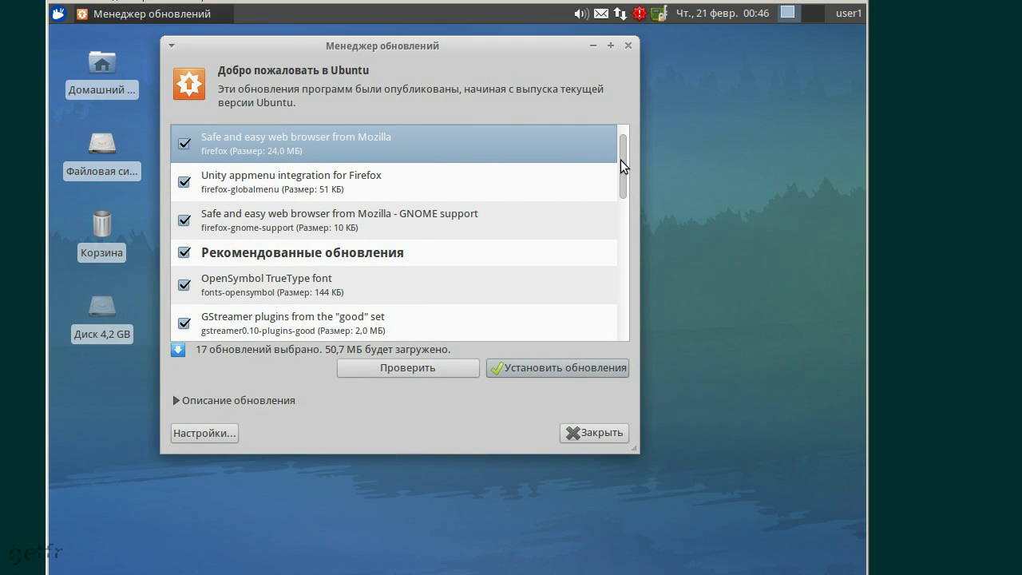
left_click_drag(622, 159, 628, 315)
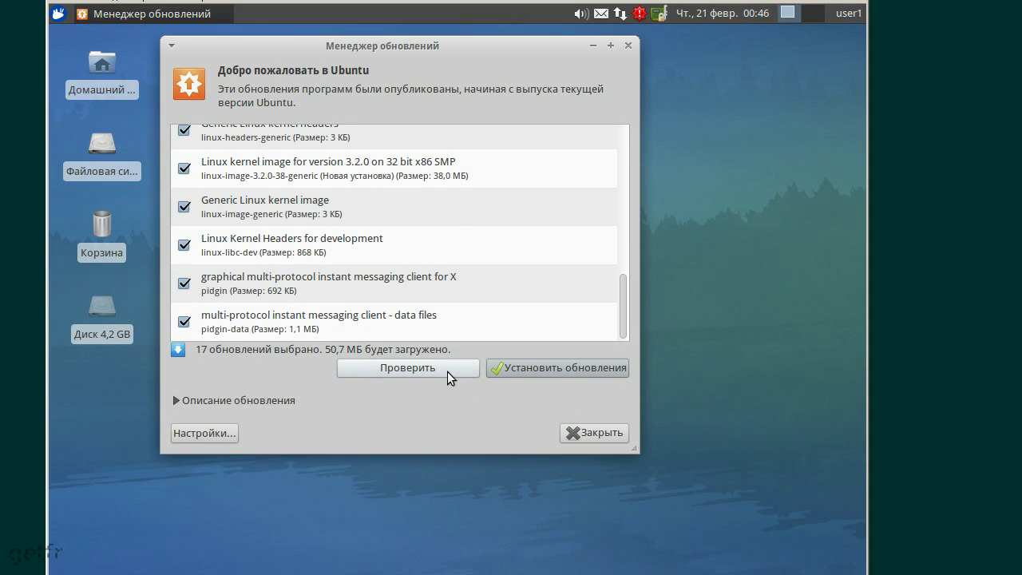
left_click(515, 368)
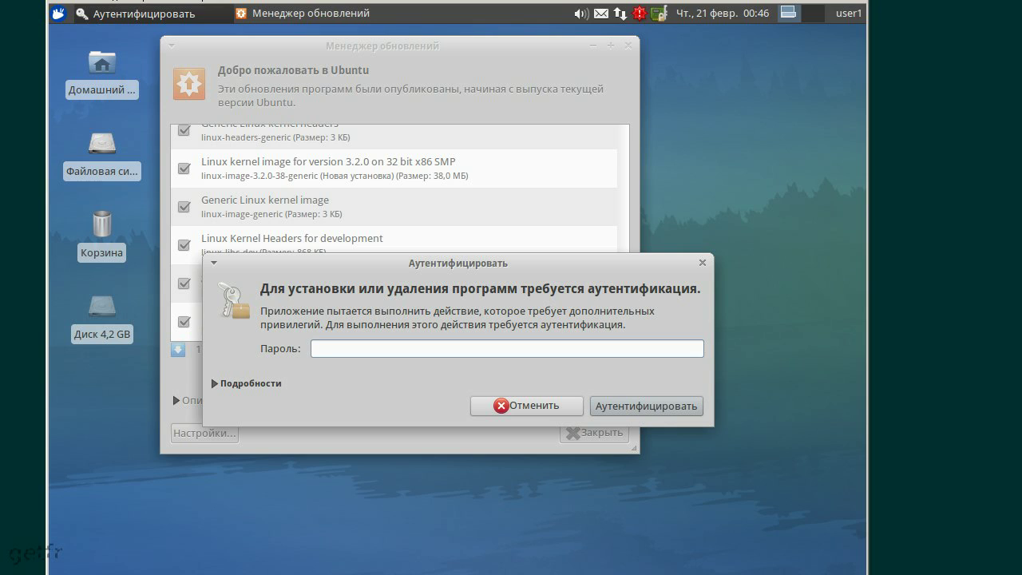
Authenticate the update installation with the password, then restart the guest with Перезагрузить сейчас
type("••••••")
left_click(689, 405)
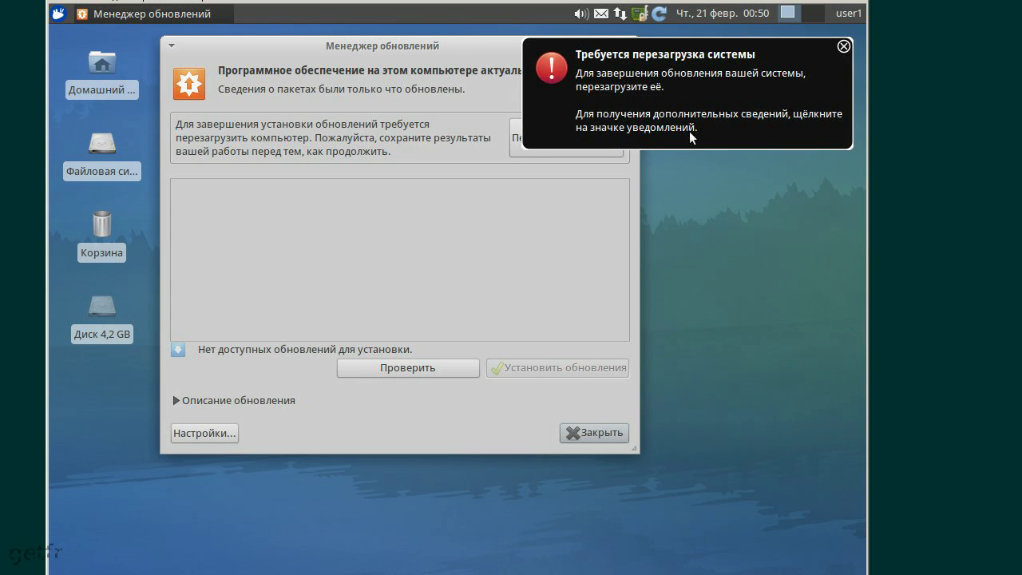
left_click(843, 46)
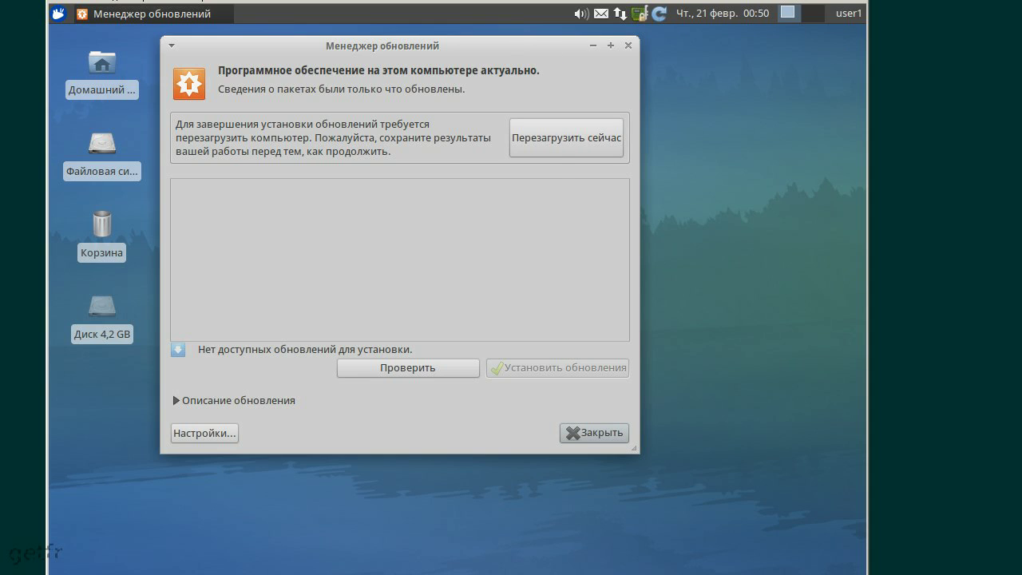
left_click(591, 139)
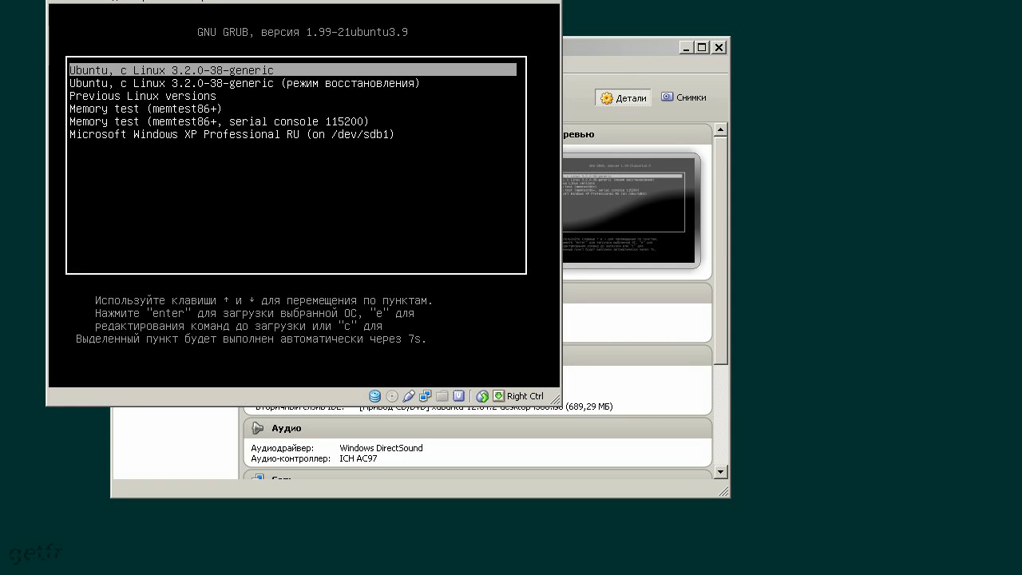
Browse the updated GRUB menu entries, including recovery mode and Previous Linux versions
key("Down")
key("Down")
key("Up")
key("Up")
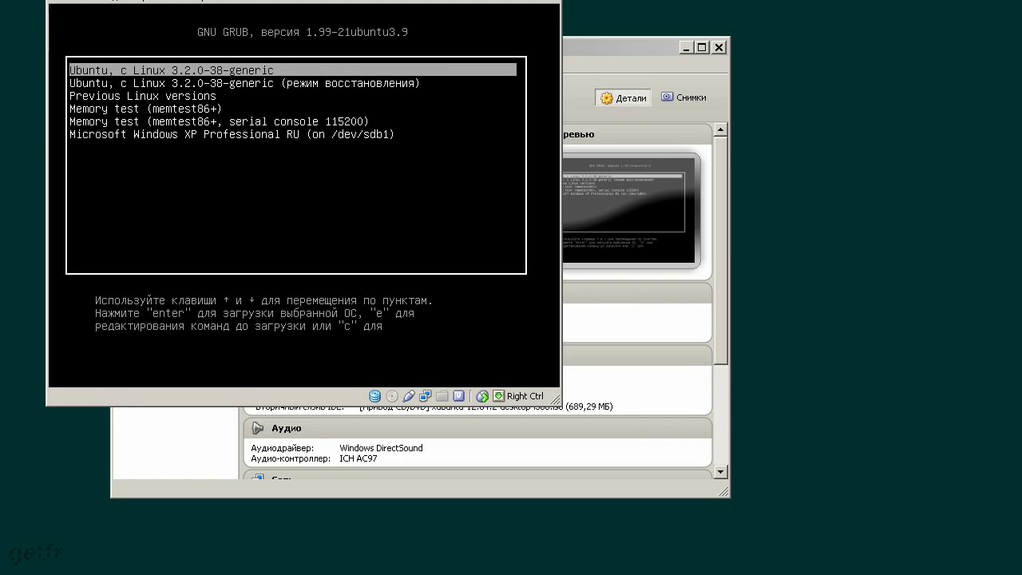
key("Down")
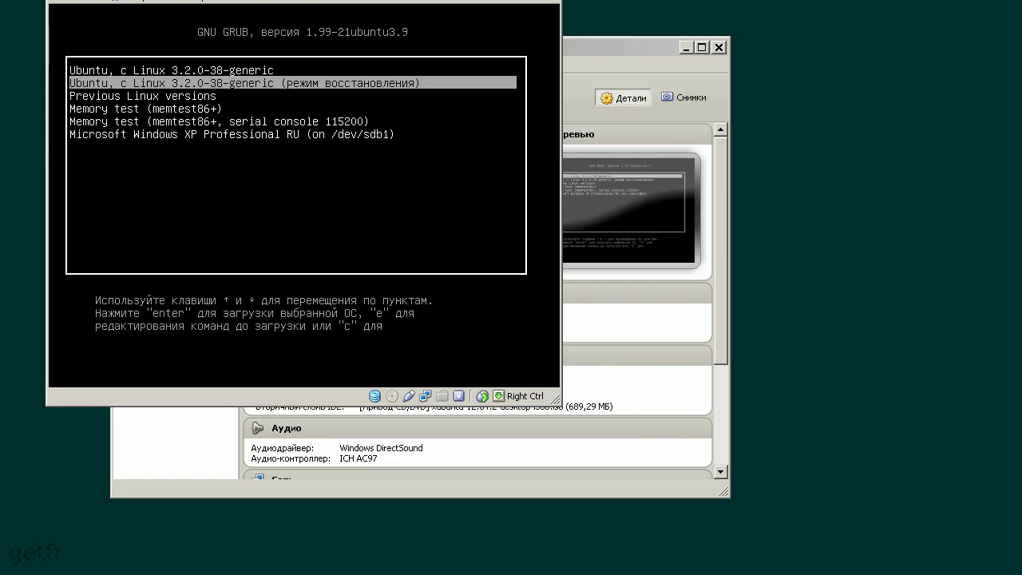
key("Up")
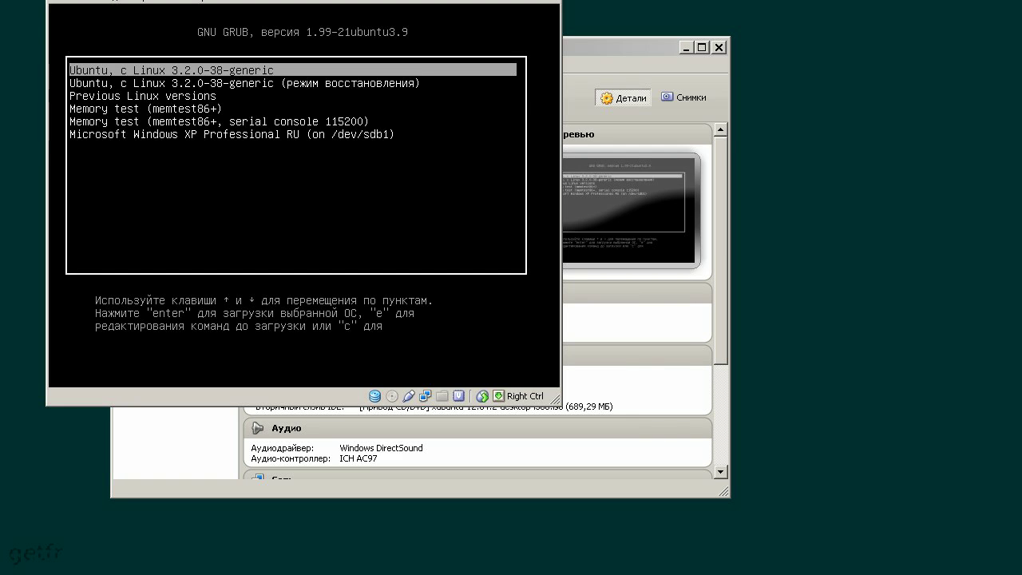
key("Down")
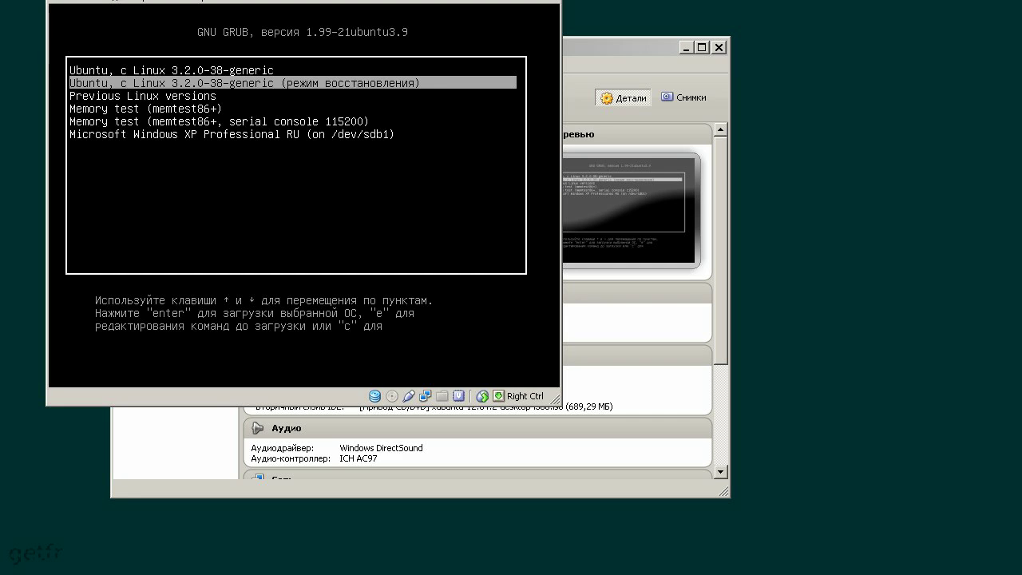
key("Up")
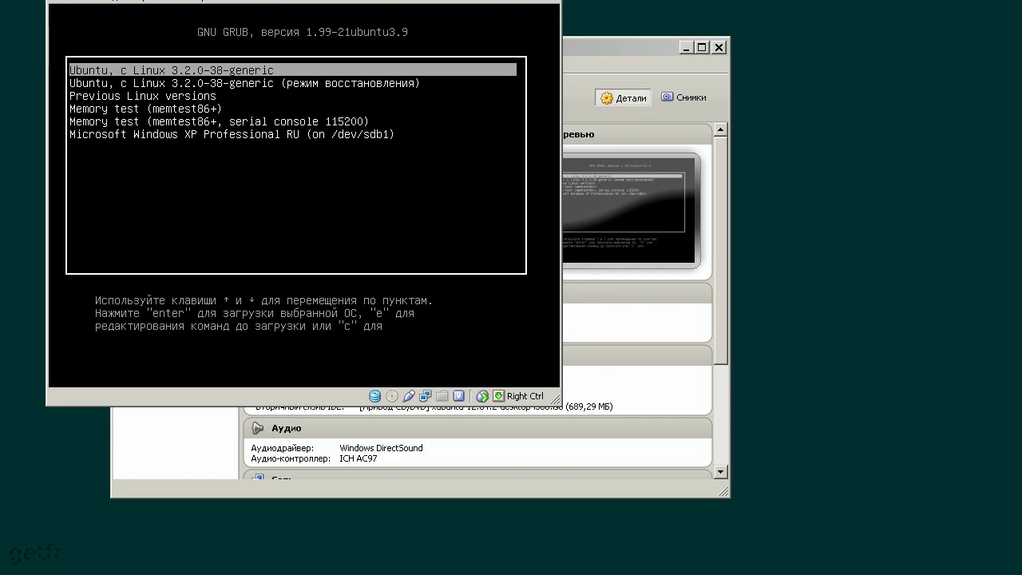
key("Down")
key("Up")
Boot the standard 'Ubuntu, с Linux 3.2.0-38-generic' entry
key("Down")
key("Down")
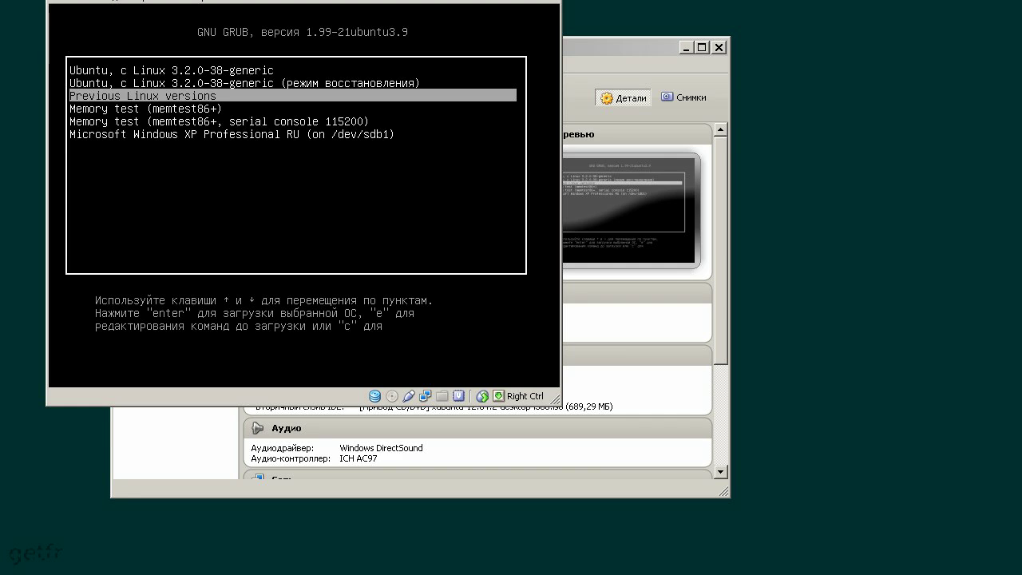
key("Up")
key("Up")
key("Down")
key("Down")
key("Up")
key("Up")
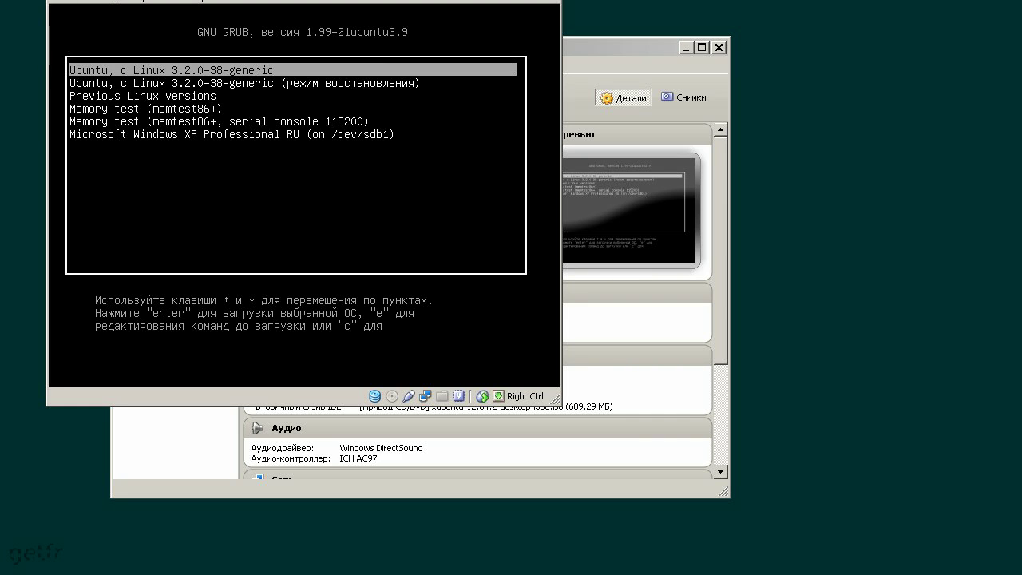
key("Down")
key("Down")
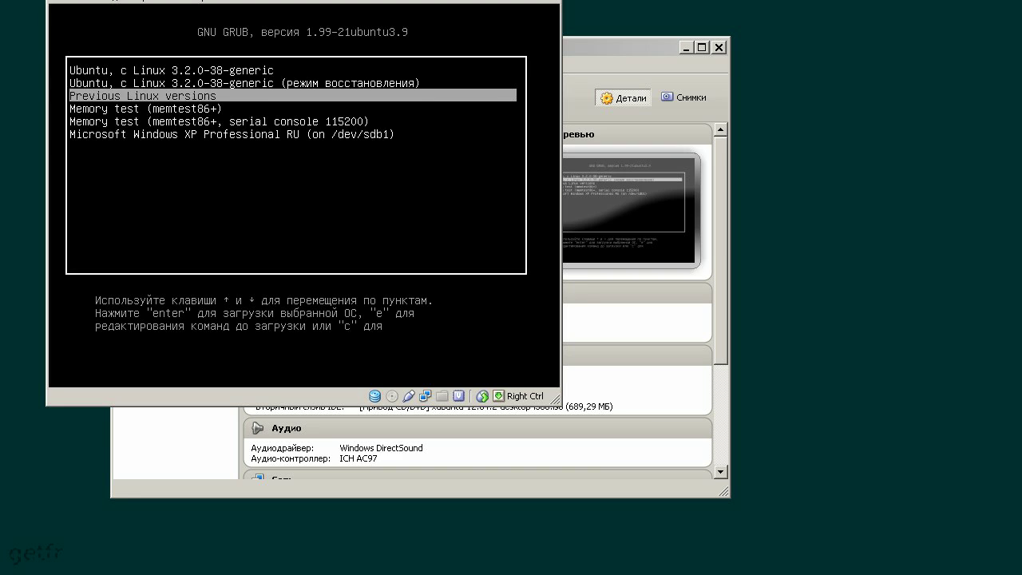
key("Up")
key("Up")
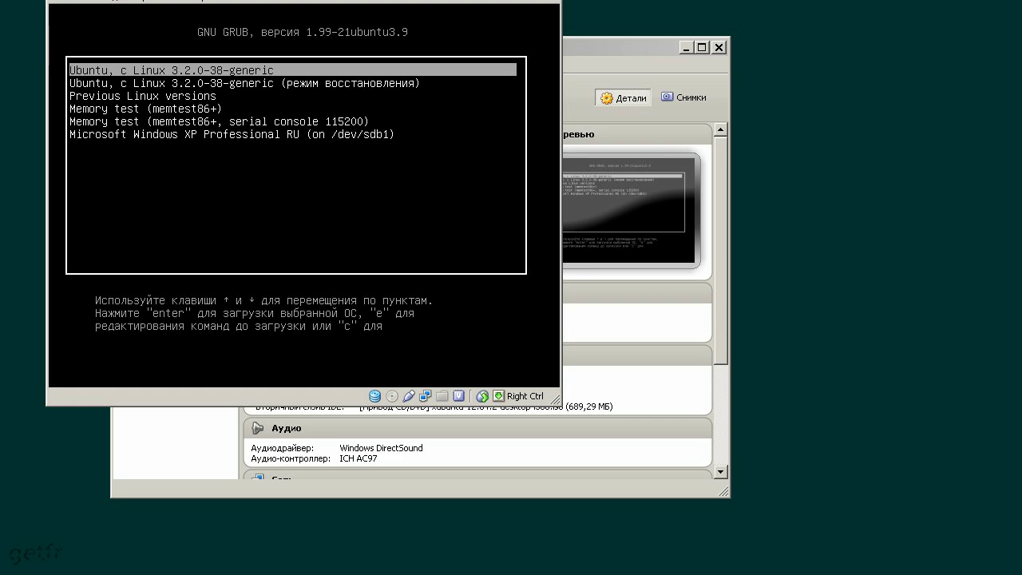
key("Down")
key("Up")
key("Return")
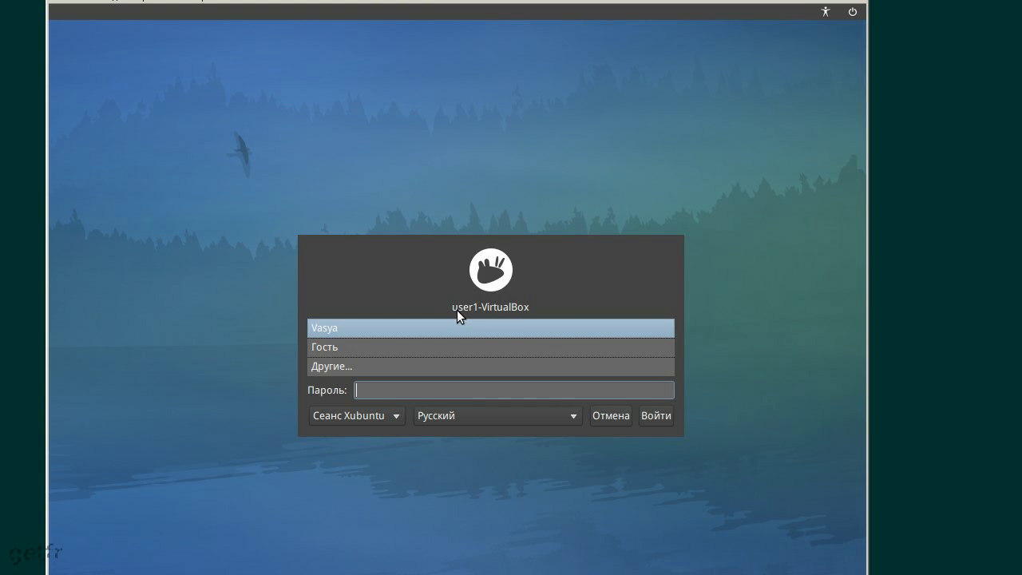
Log back in to the updated guest with the account password
type("******")
key("Return")
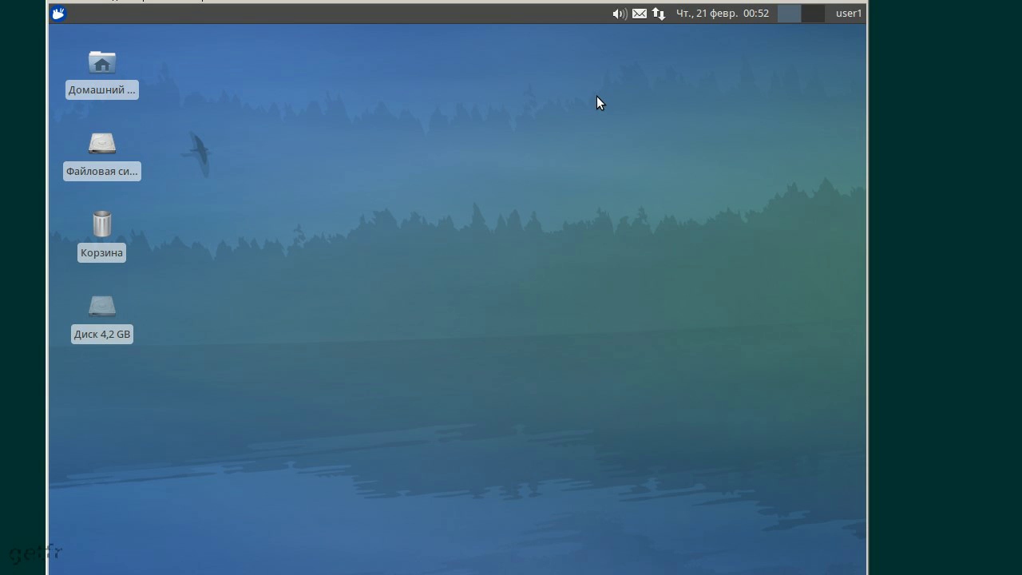
Open Настройки > Драйверы устройств from the Xfce applications menu
left_click(60, 16)
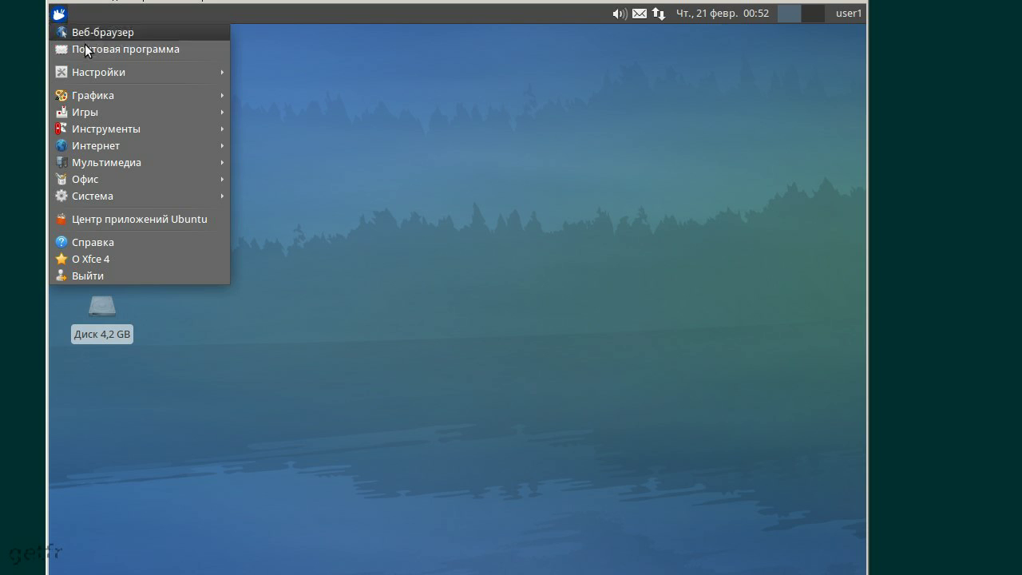
mouse_move(146, 74)
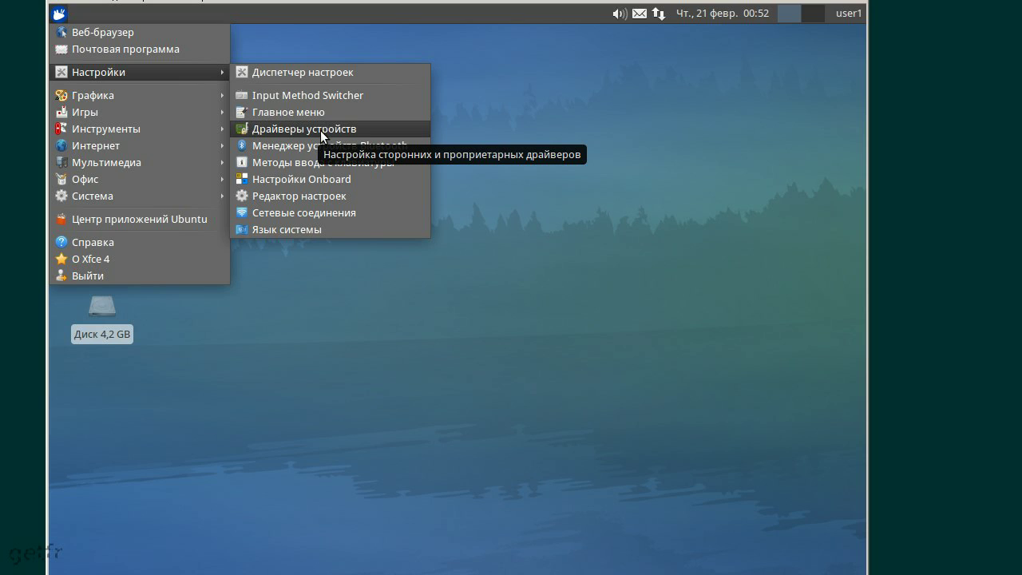
left_click(320, 130)
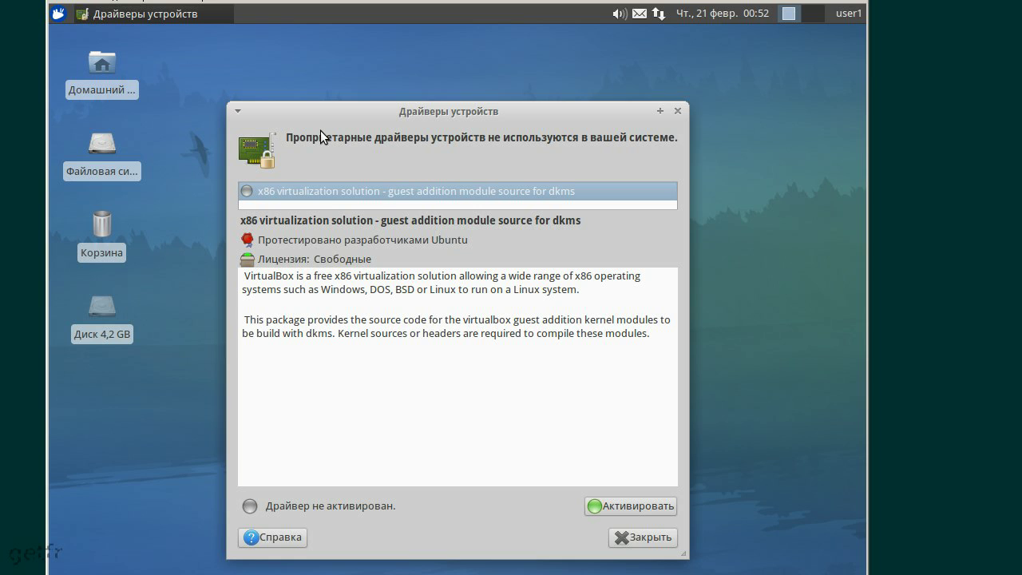
Move the drivers window up, enlarge its list, and activate the guest addition driver
left_click_drag(377, 112, 316, 71)
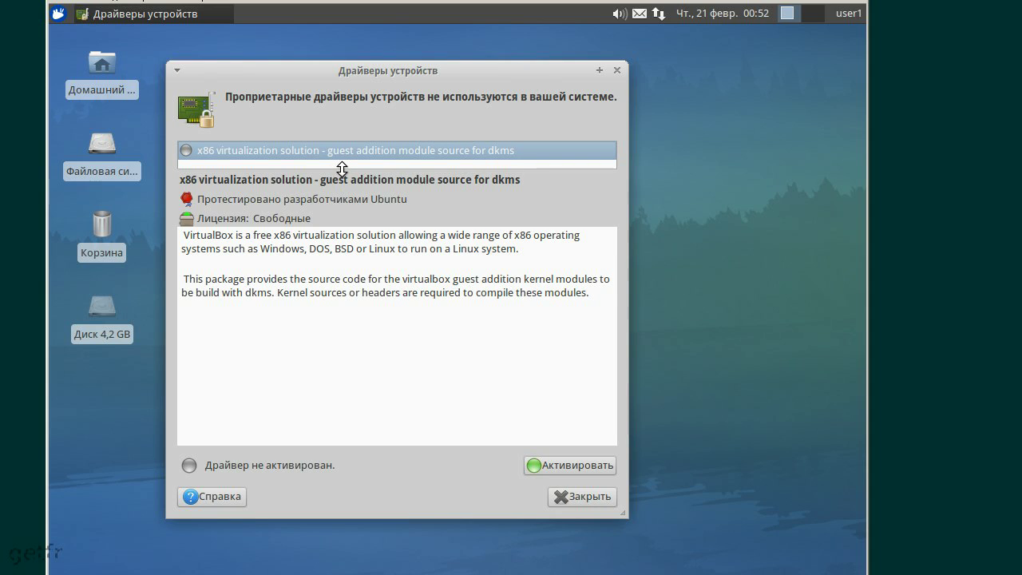
left_click_drag(341, 170, 349, 230)
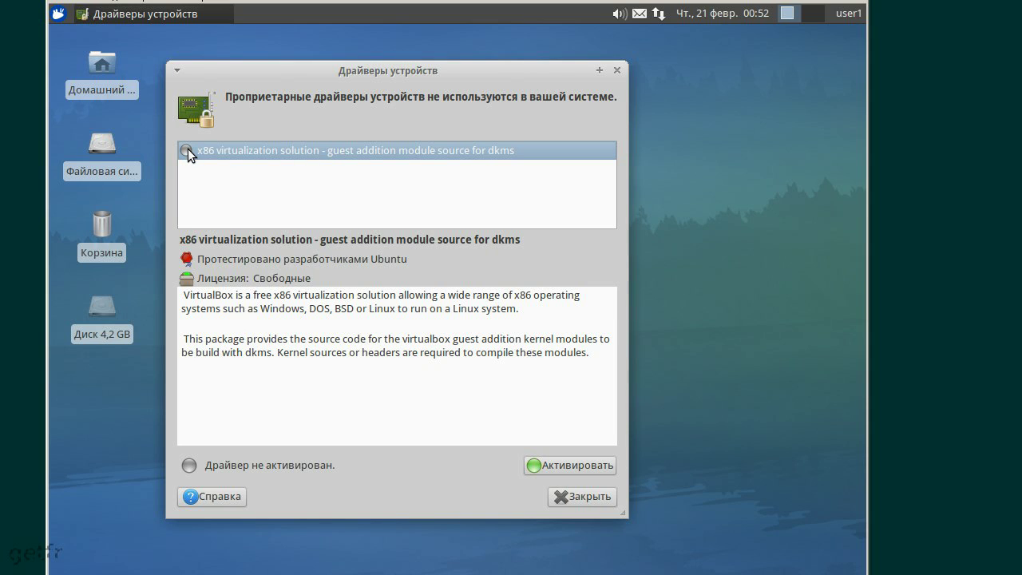
left_click(561, 466)
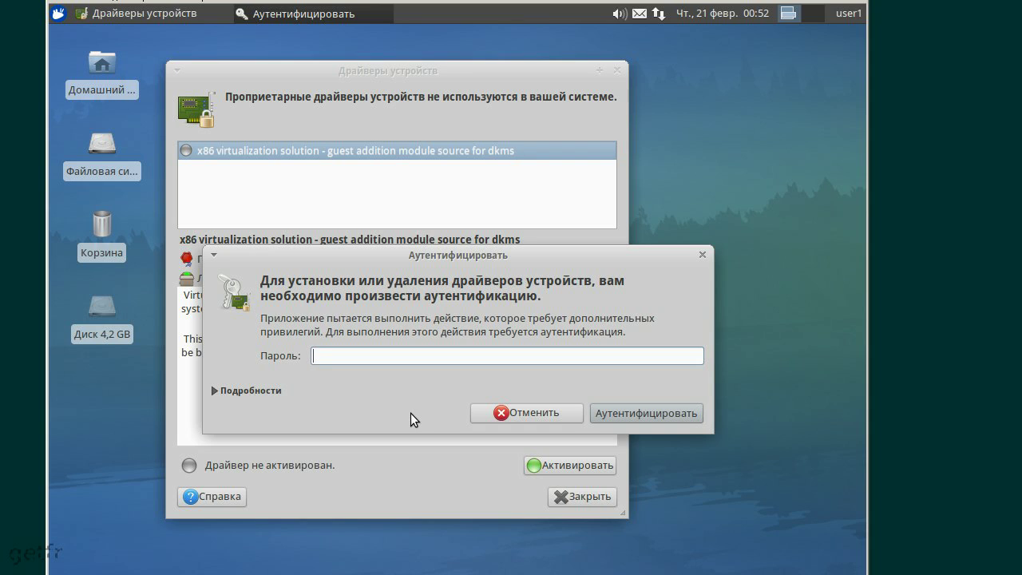
Enter the user password to authorize installing and activating the guest addition driver
type("******")
key("Return")
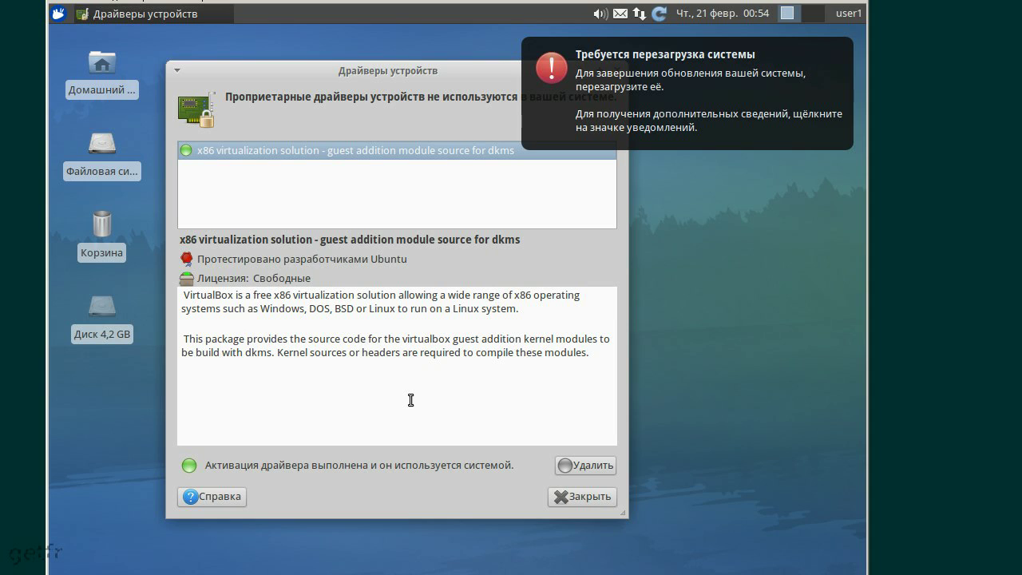
Dismiss the restart-required notification and close the Device Drivers window
mouse_move(786, 48)
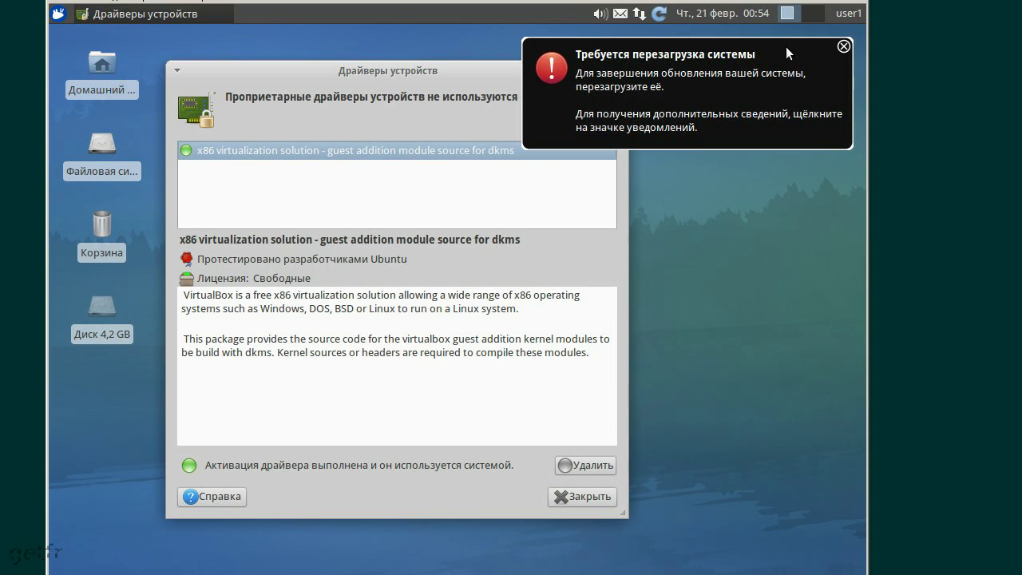
left_click(842, 47)
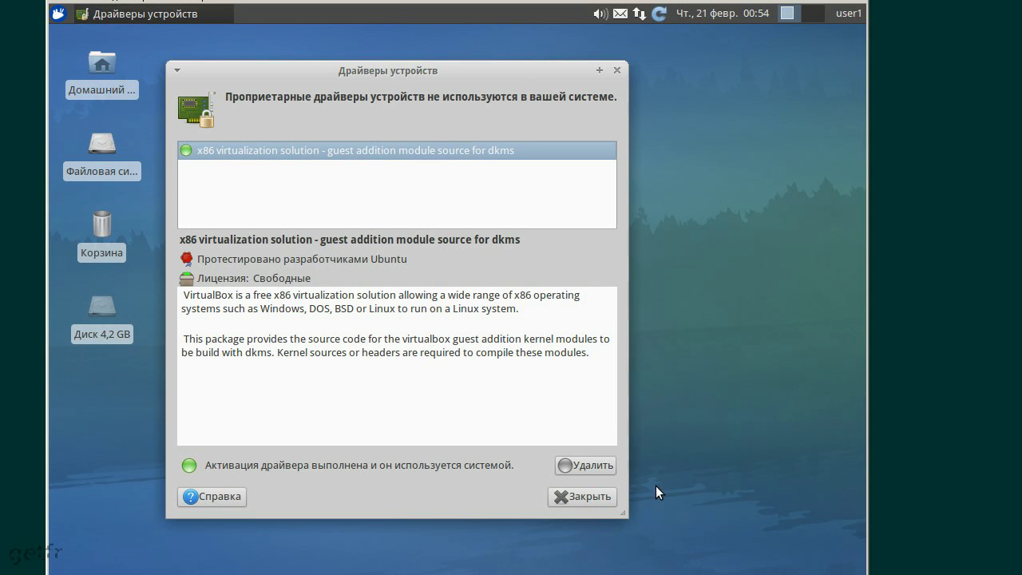
left_click(588, 493)
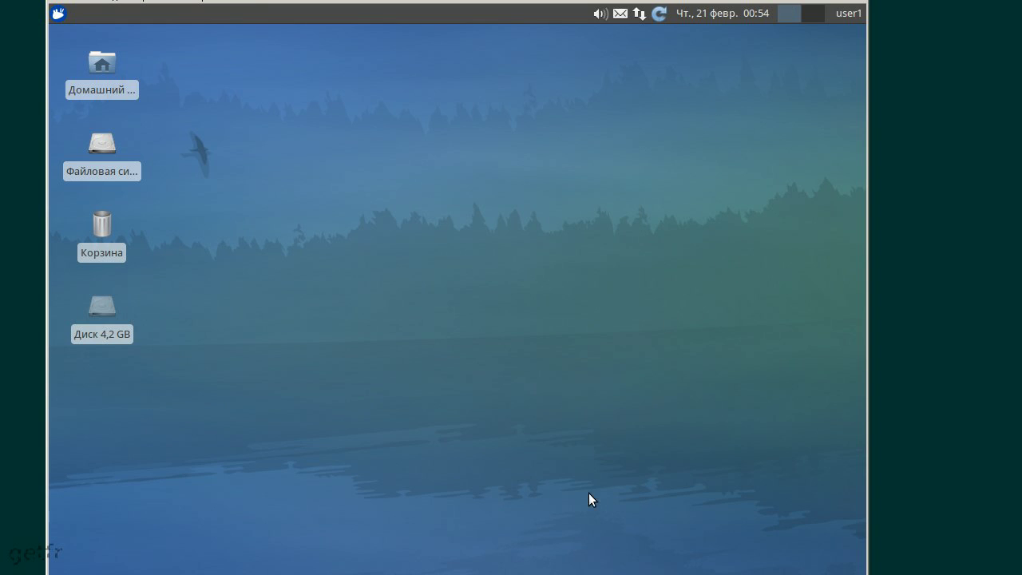
Restart the guest now using the panel's system-restart-required notice
left_click(659, 14)
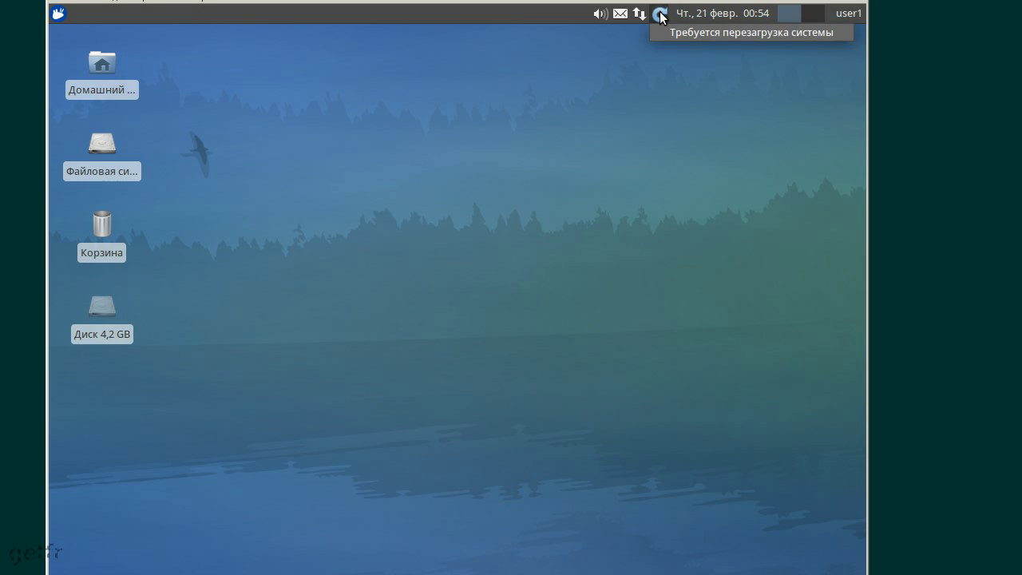
left_click(681, 32)
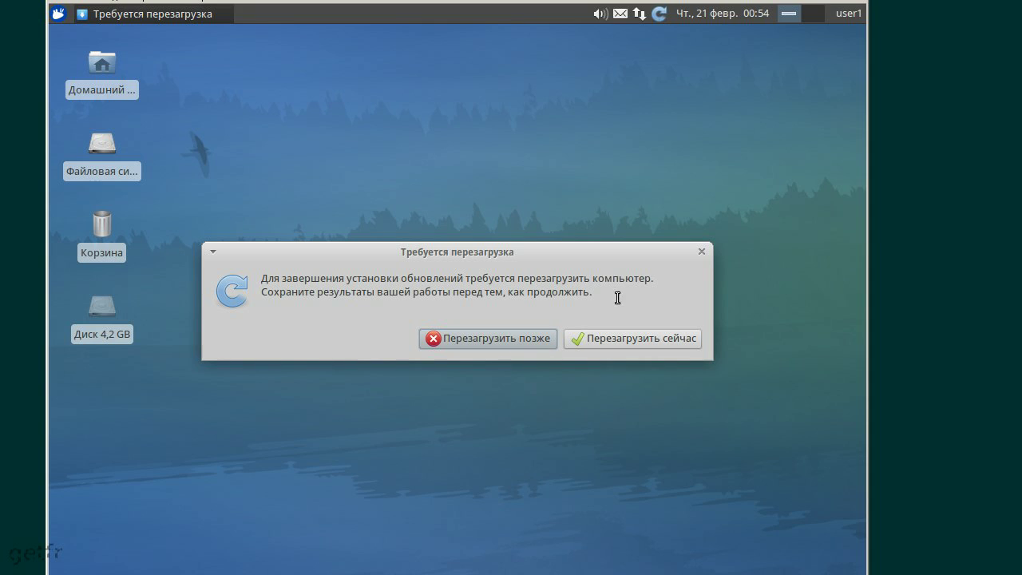
left_click(661, 335)
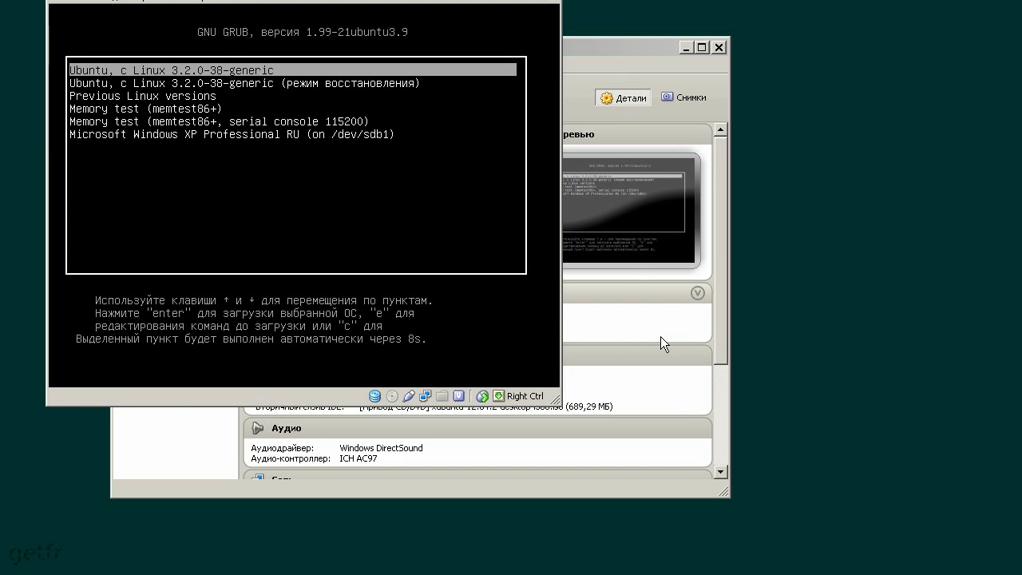
Boot the default Ubuntu GRUB entry and log in with the user password
key("Return")
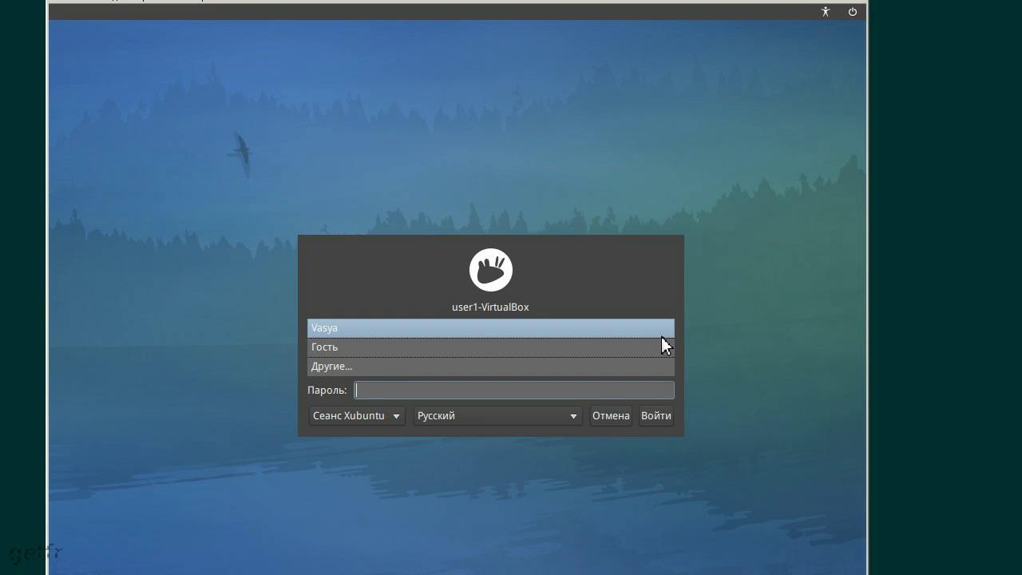
type("123456")
key("Return")
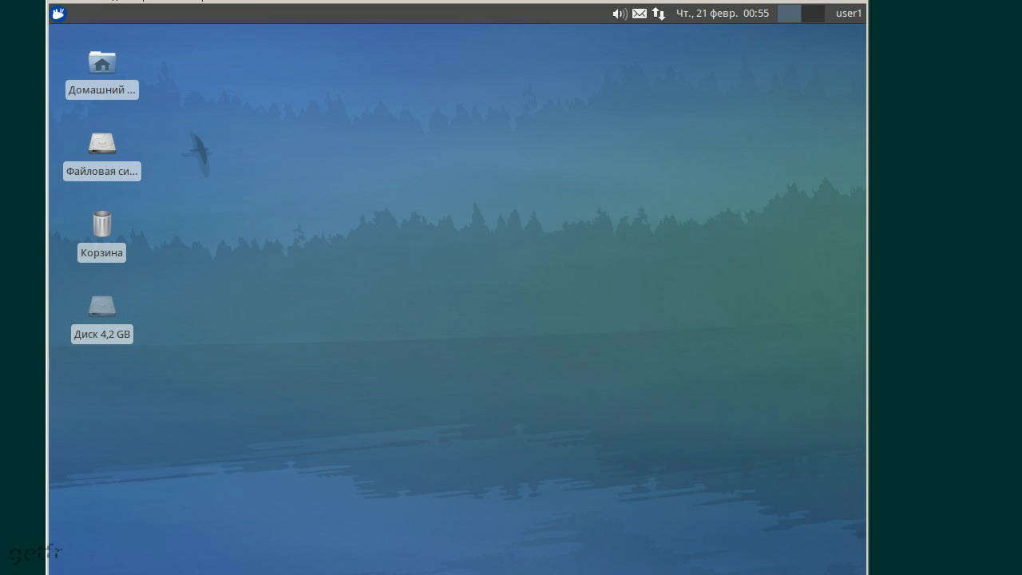
Drag the VM window's edges outward so the guest desktop auto-resizes to fill it
left_click_drag(47, 0, 7, 7)
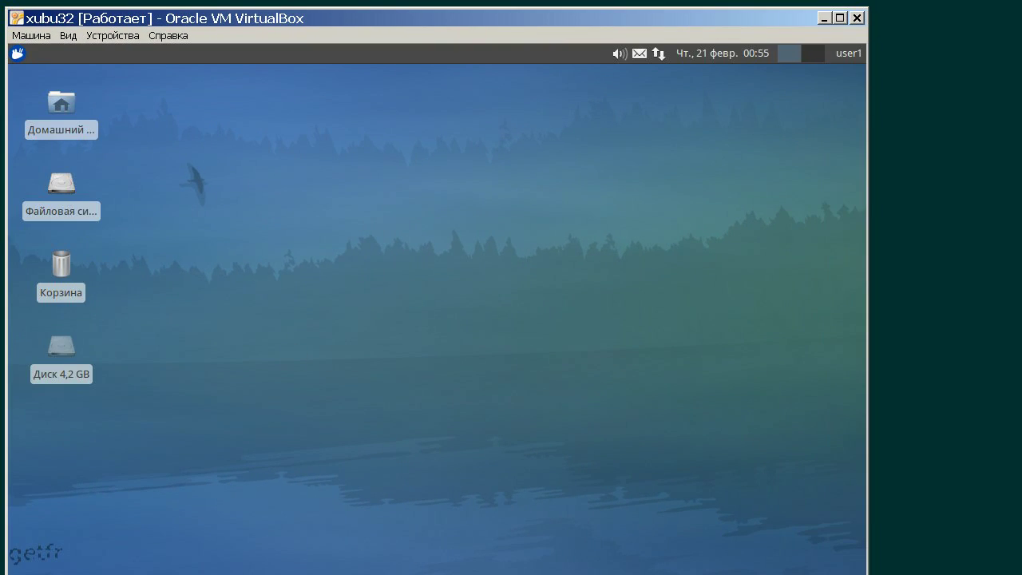
left_click_drag(867, 572, 1010, 564)
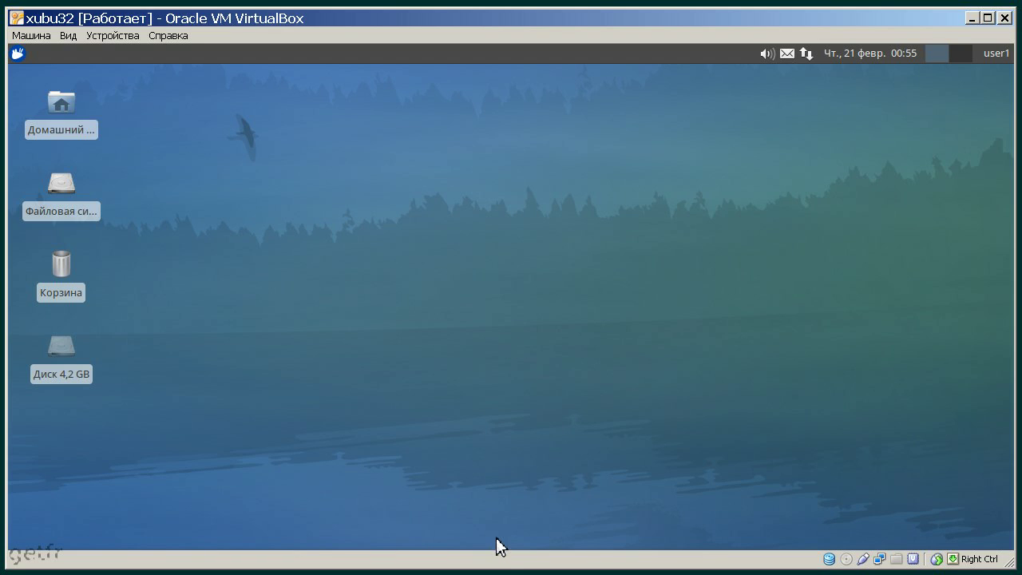
mouse_move(504, 554)
left_click(23, 58)
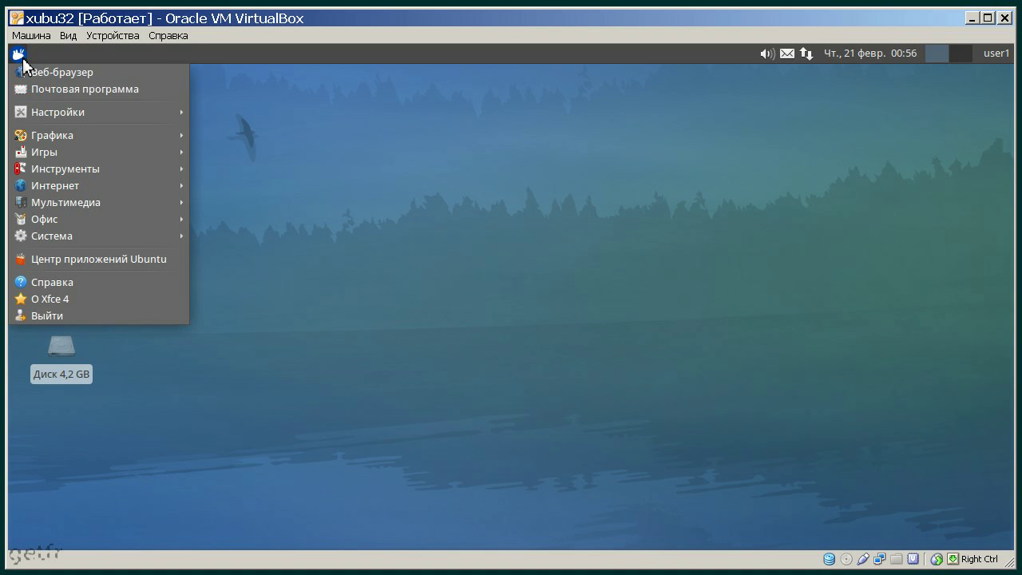
mouse_move(97, 117)
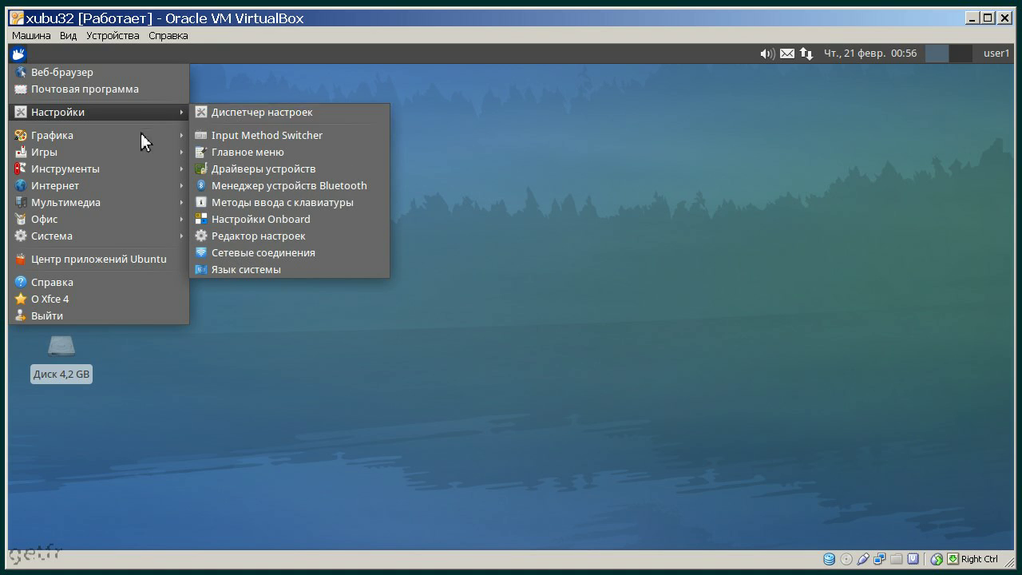
mouse_move(139, 142)
mouse_move(144, 214)
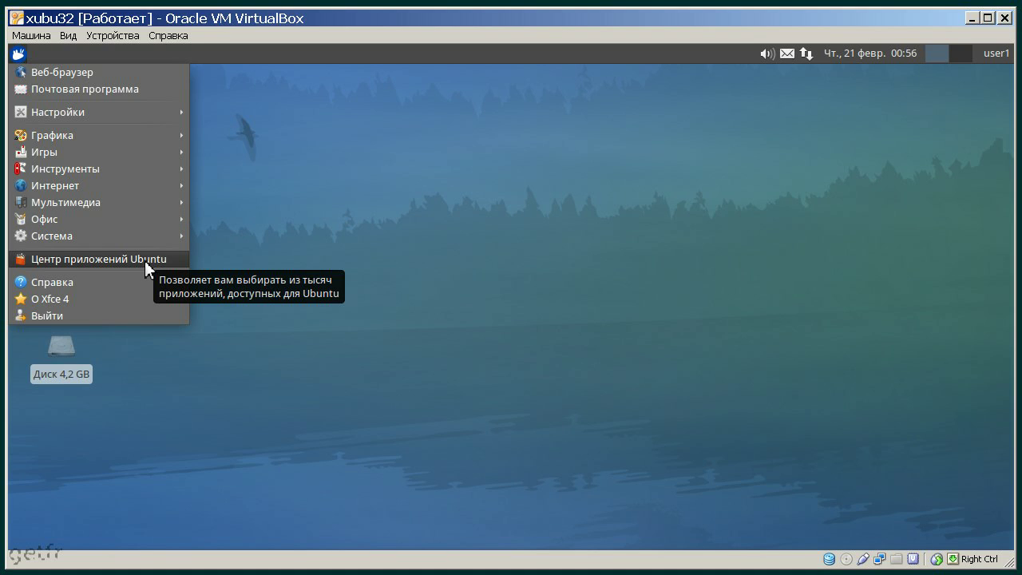
mouse_move(157, 238)
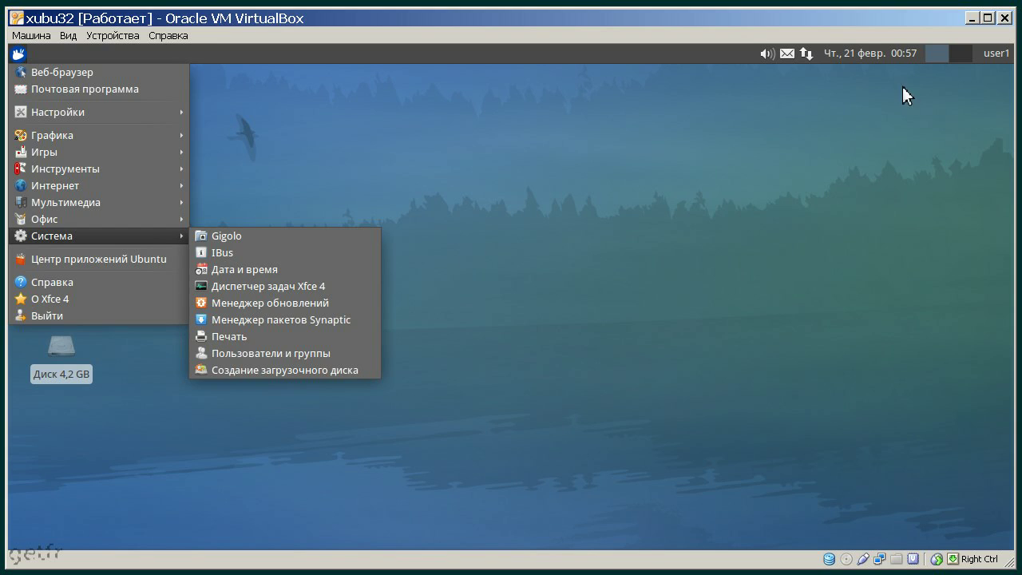
left_click(645, 294)
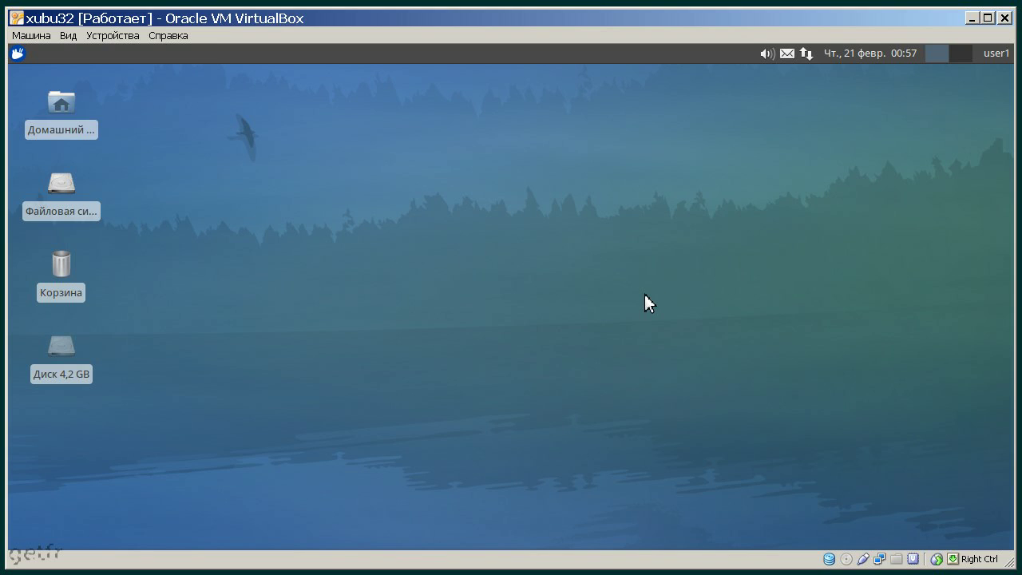